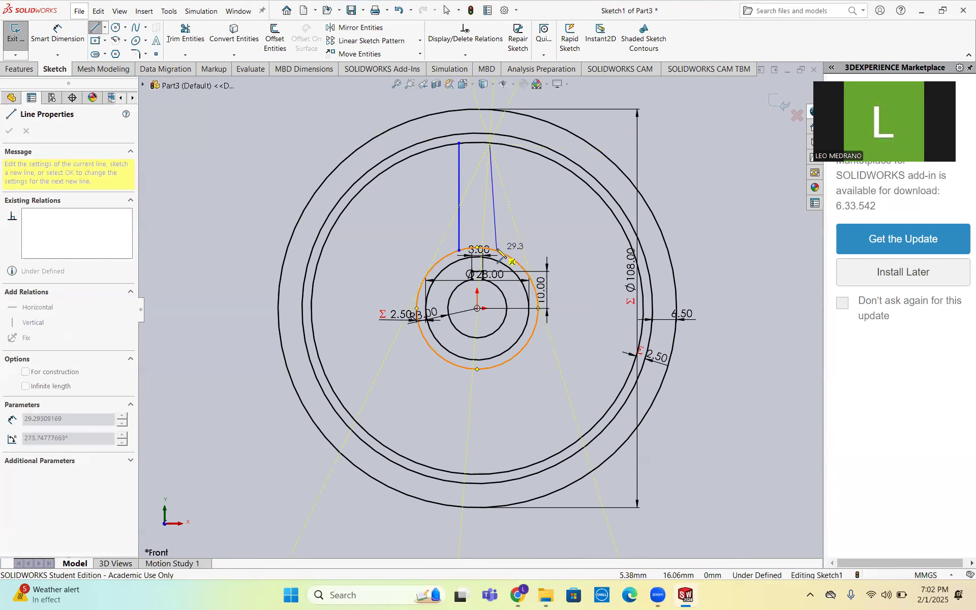
- Finish the spoke's second line vertically from the inner rim circle down to the outer hub circle
click(491, 250)
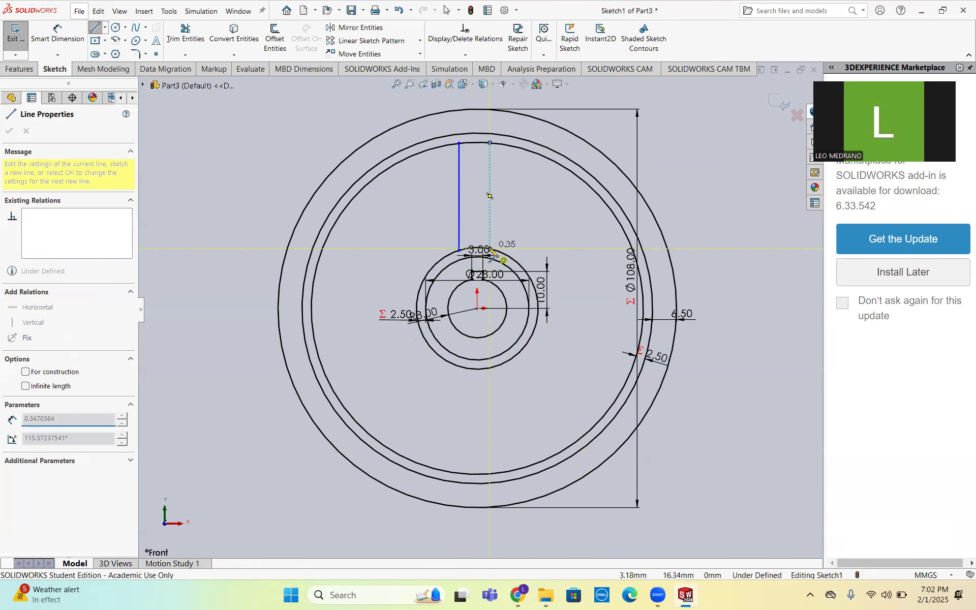
key(Escape)
key(Escape)
scroll(494, 236, down, 2)
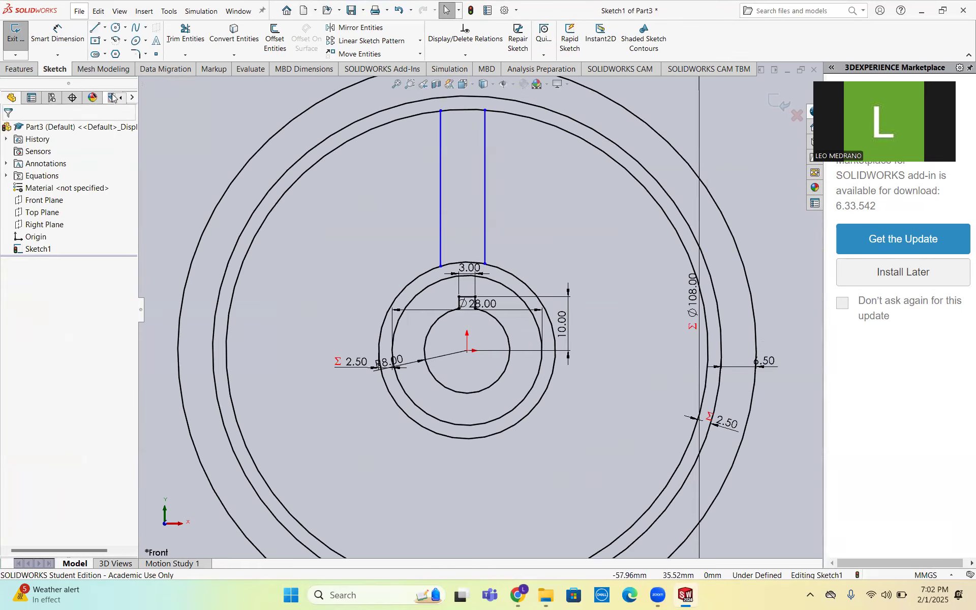
- Move the 3 mm keyway dimension below the keyway, and make the lower endpoints of the two spoke lines horizontal to each other
drag(454, 272, 460, 336)
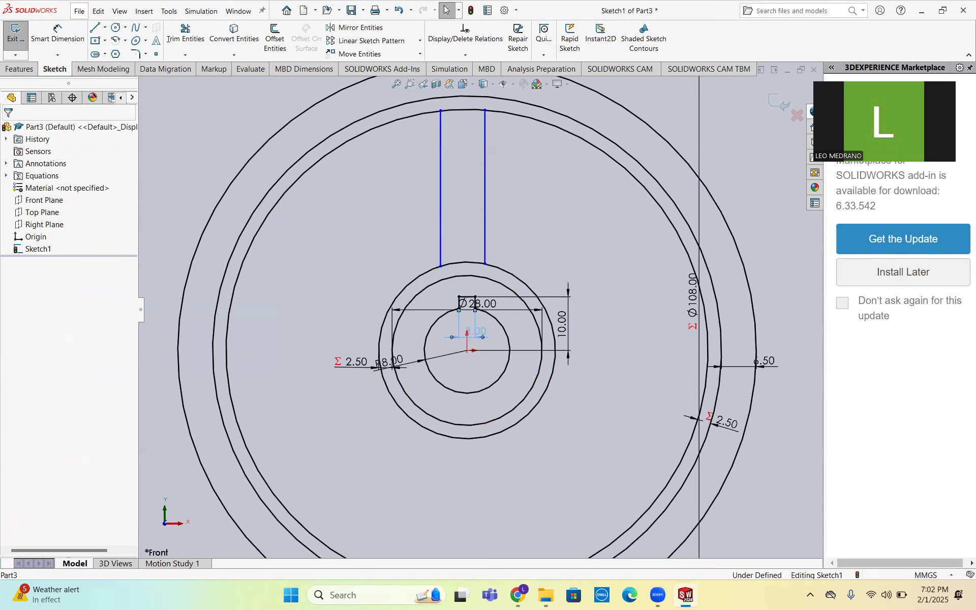
click(440, 266)
ctrl+click(485, 263)
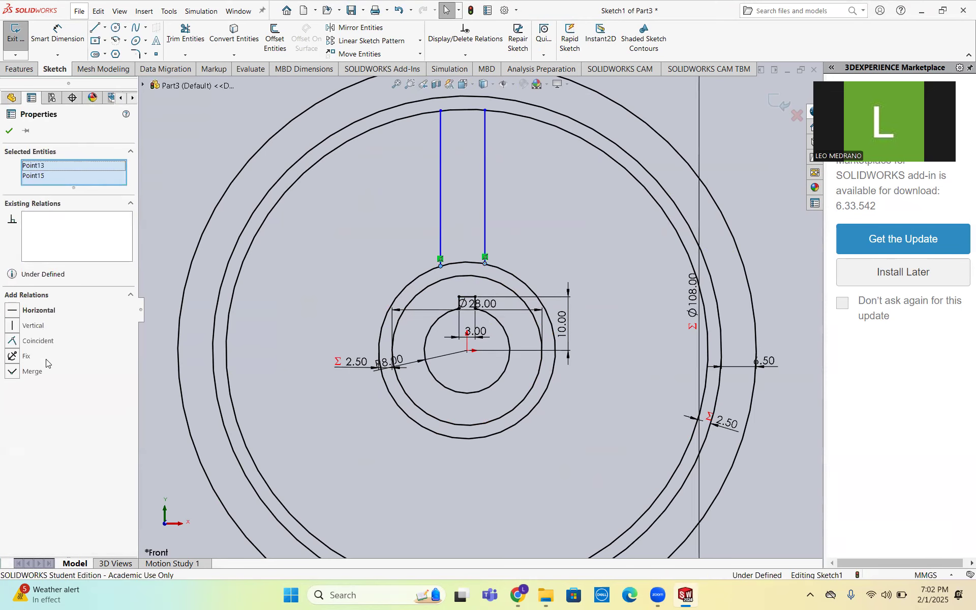
click(47, 311)
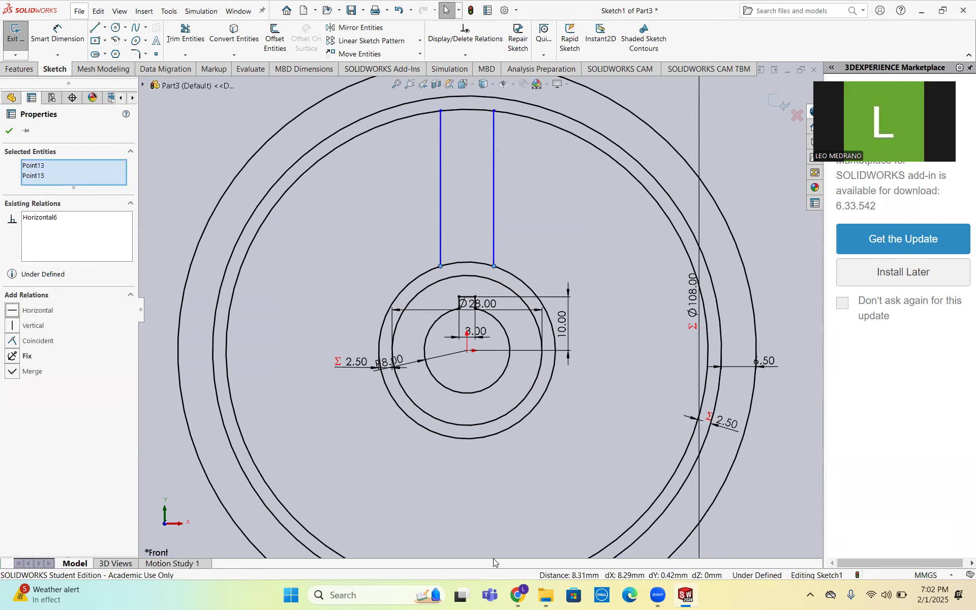
mouse_move(509, 596)
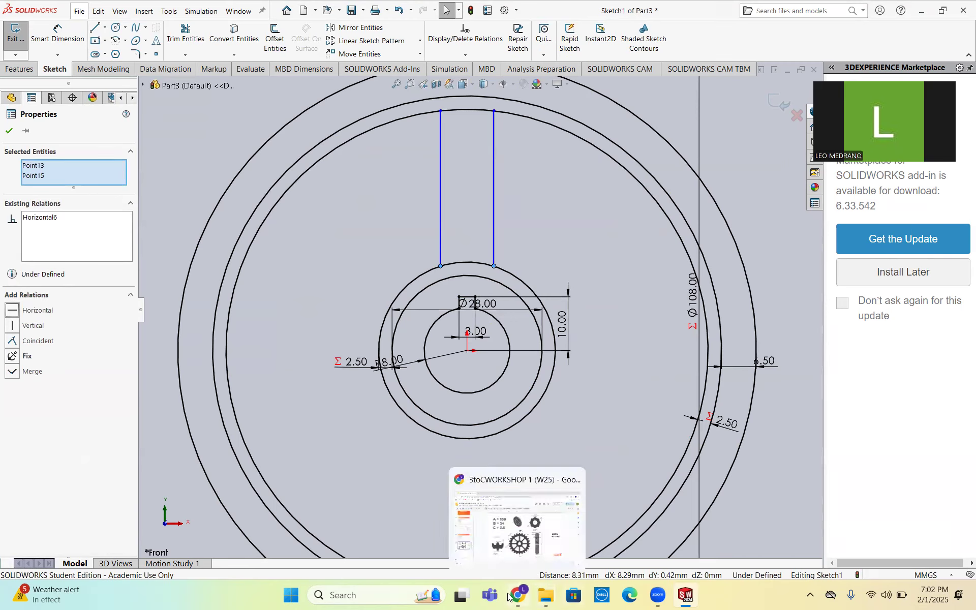
key(Escape)
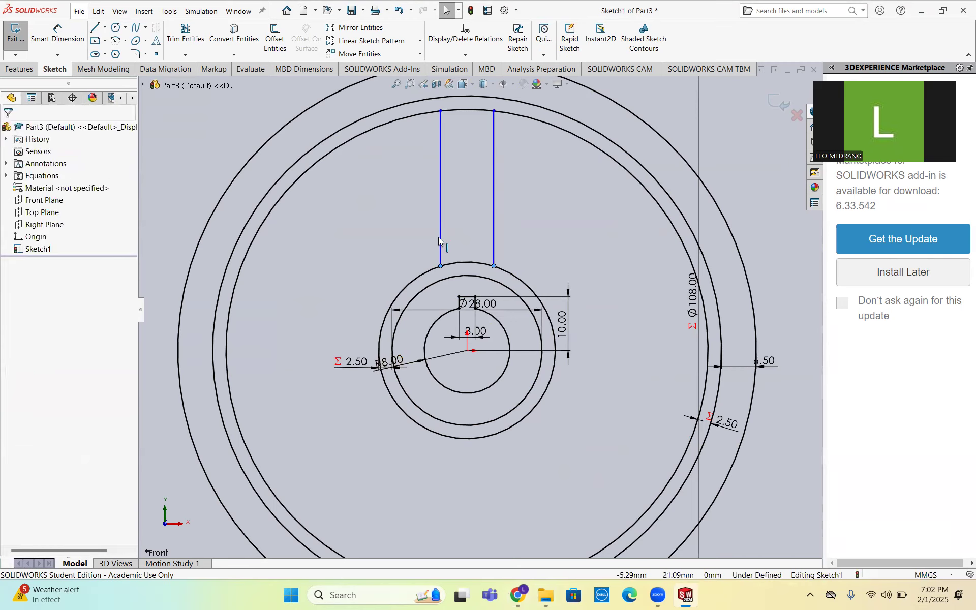
- Check the spoke width on the gear drawing in Google Slides, and dimension the distance between the two SOLIDWORKS spoke lines as ="C"*2
click(440, 237)
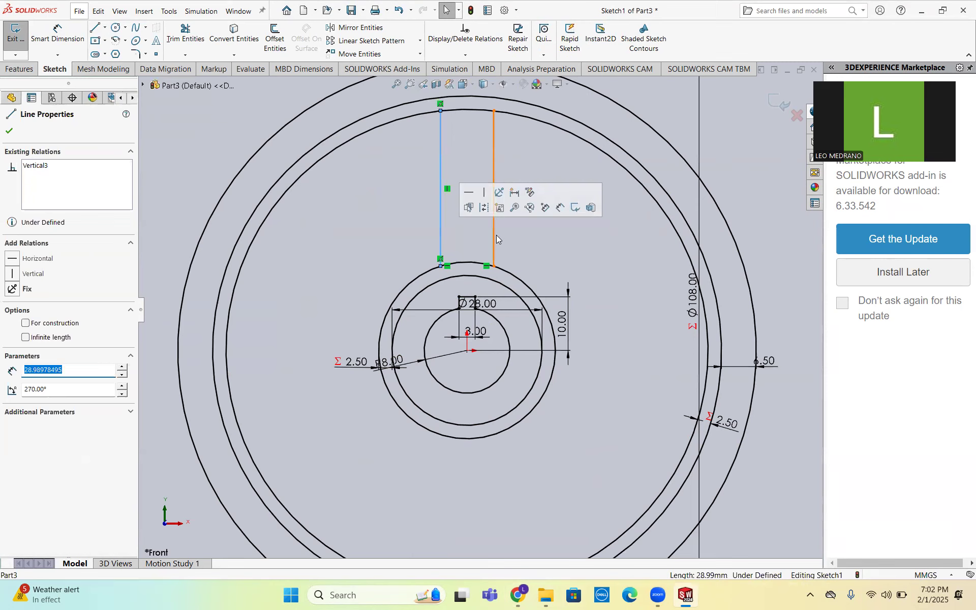
click(495, 235)
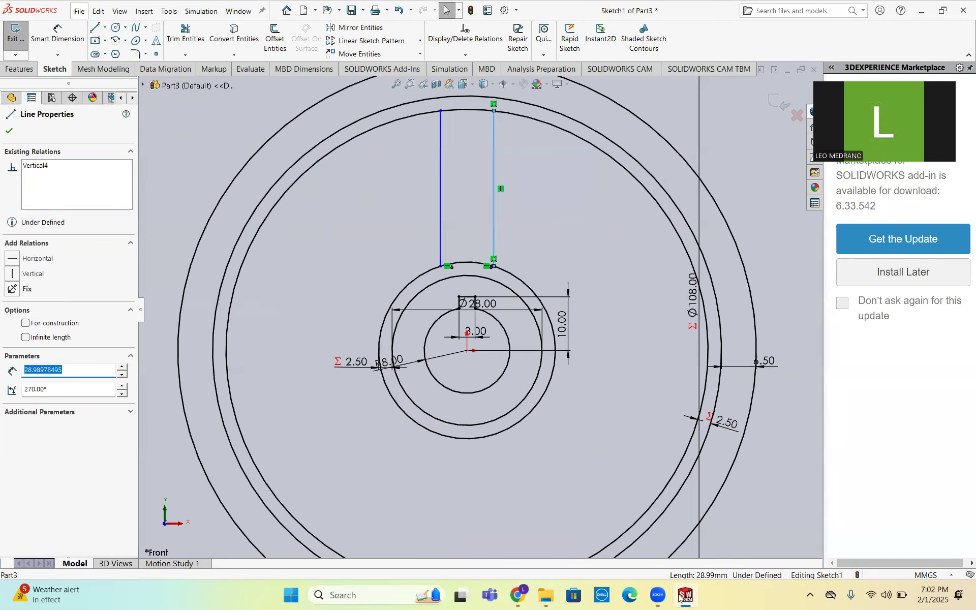
key(Escape)
click(517, 593)
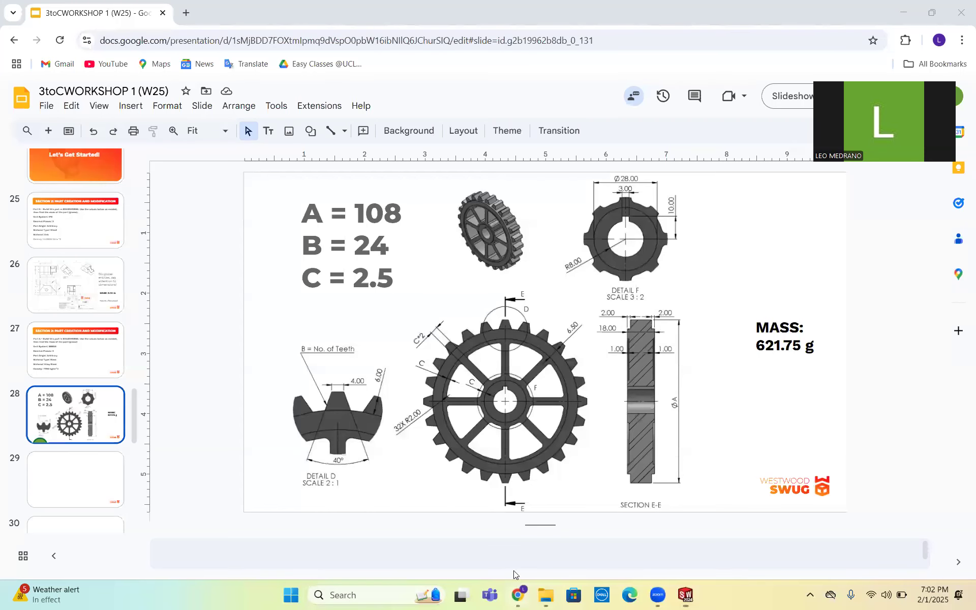
click(685, 595)
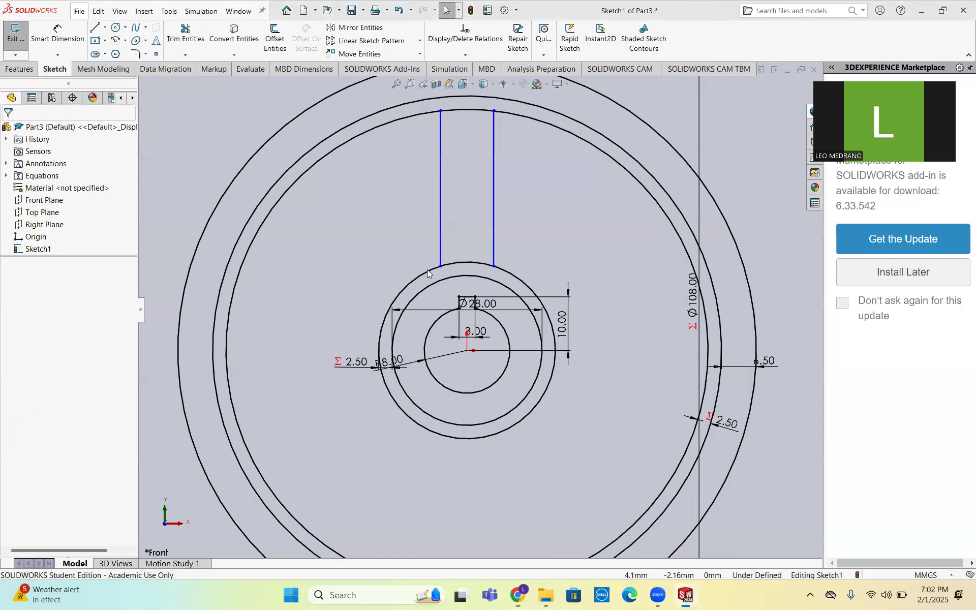
click(44, 34)
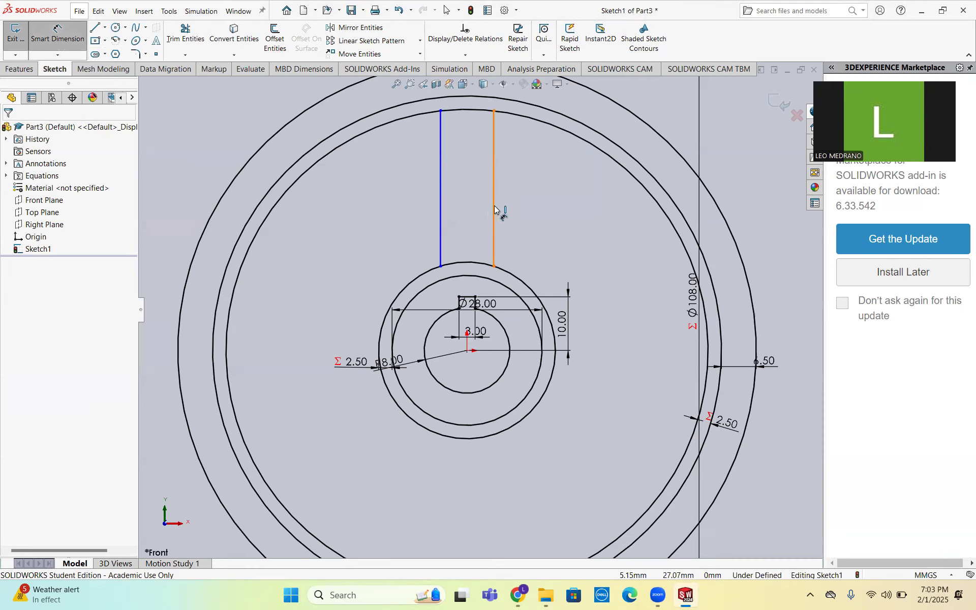
click(441, 209)
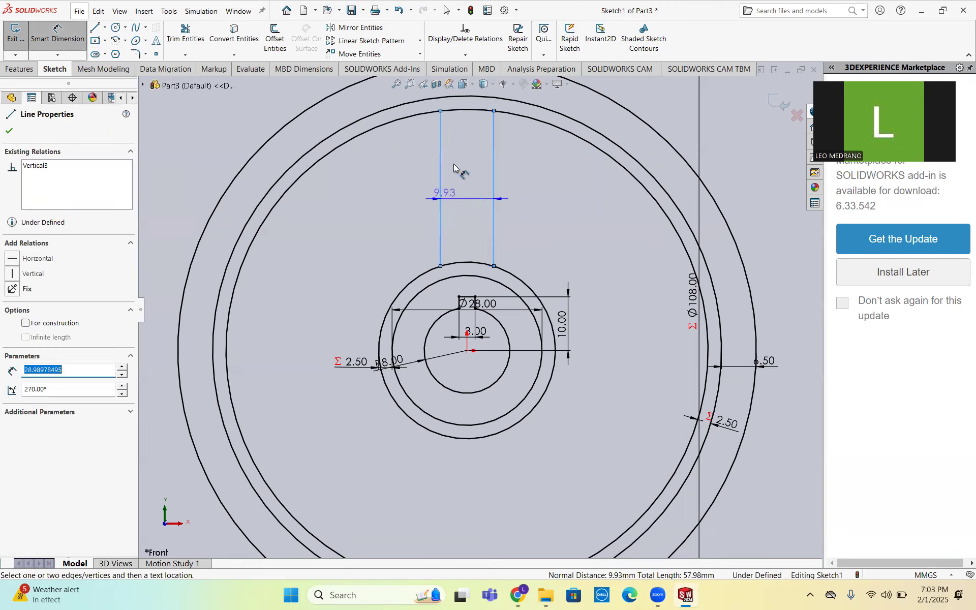
click(457, 125)
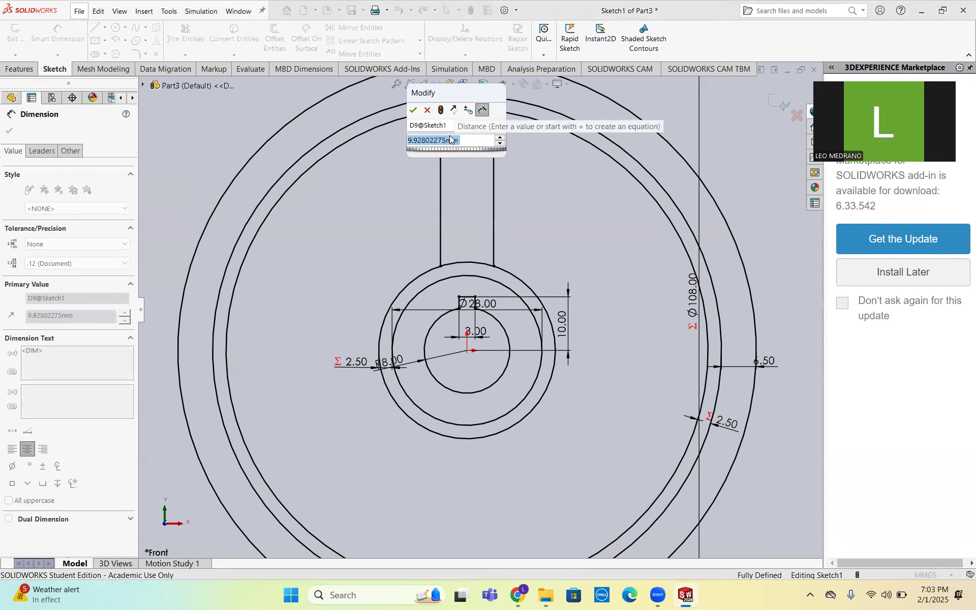
text(="C")
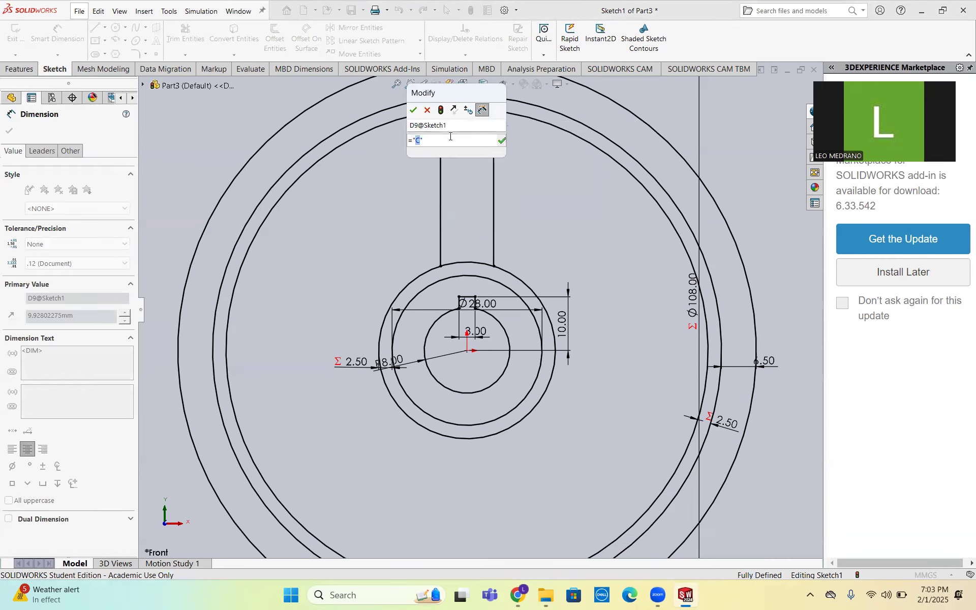
text(*2)
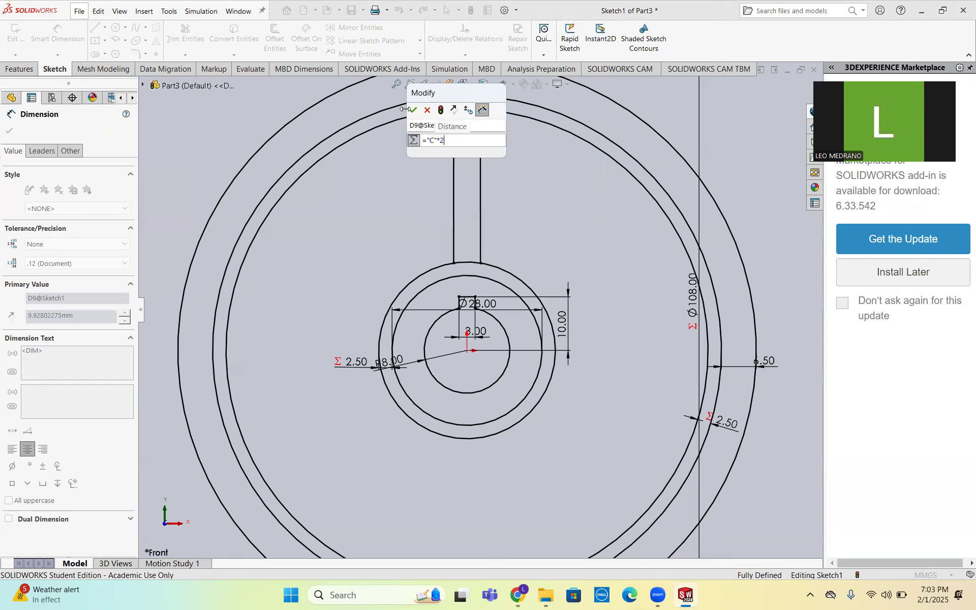
click(411, 111)
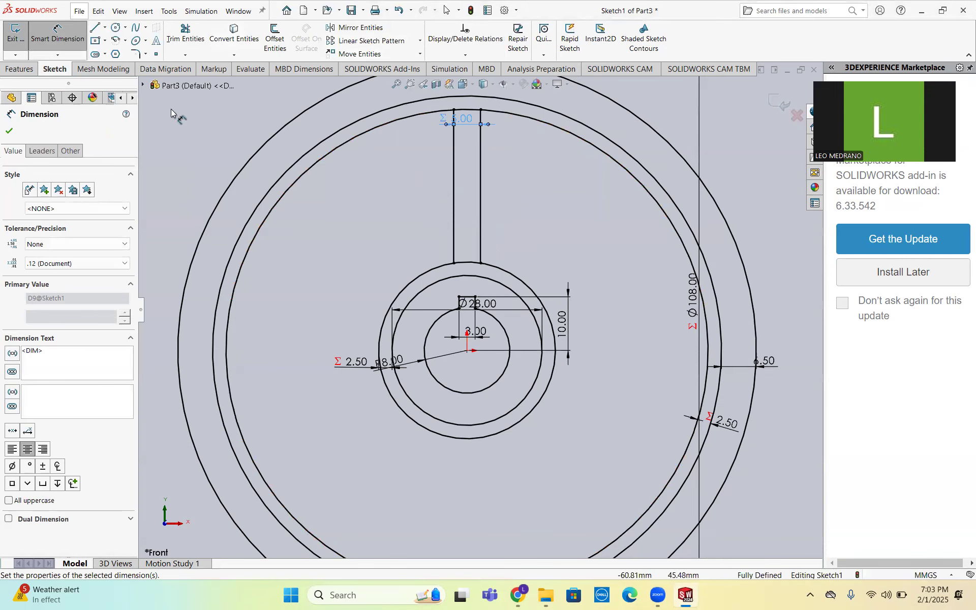
- Create a circular sketch pattern of the two spoke lines around the origin with 8 equally spaced instances over 360 degrees
drag(515, 221, 416, 206)
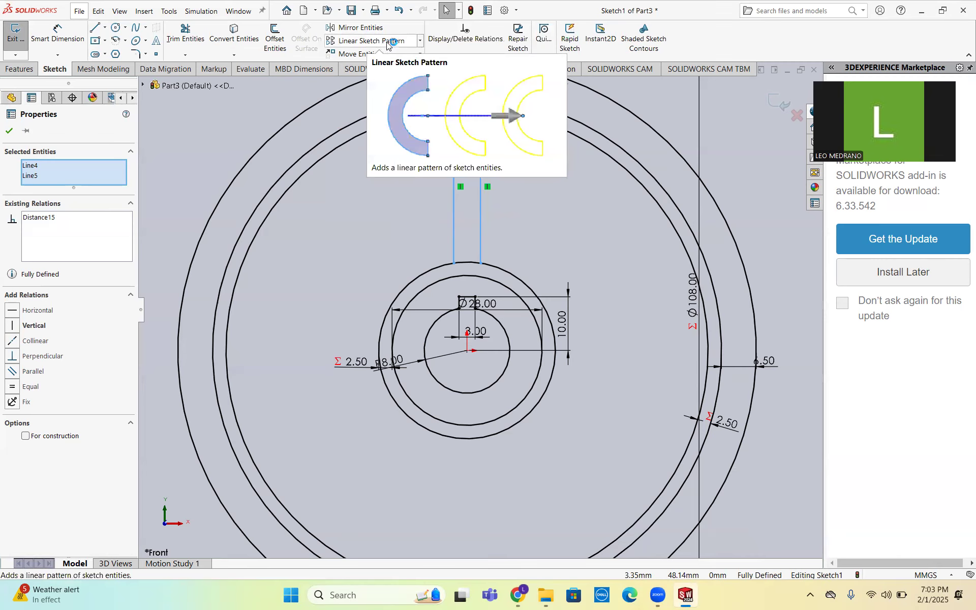
click(421, 43)
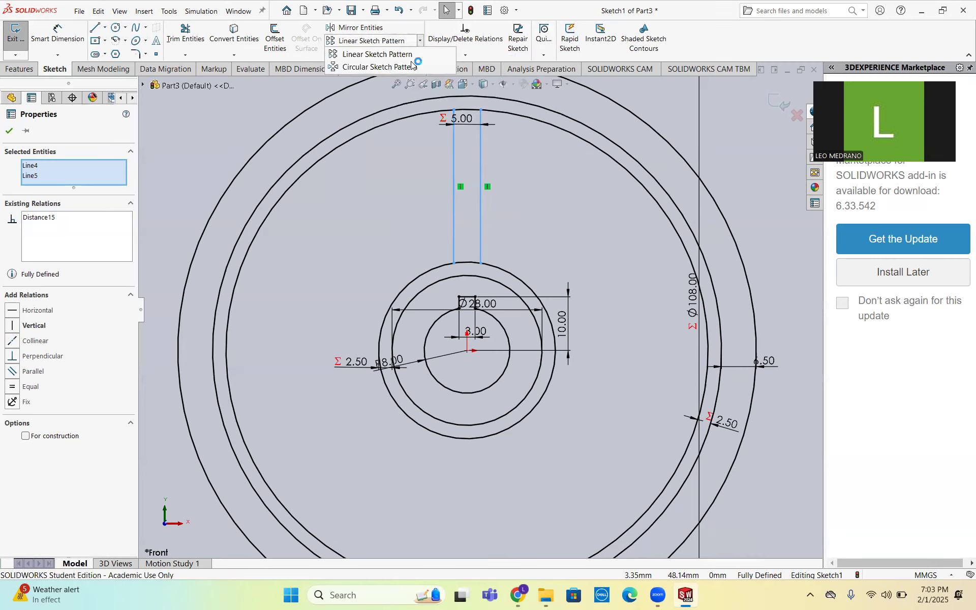
click(379, 66)
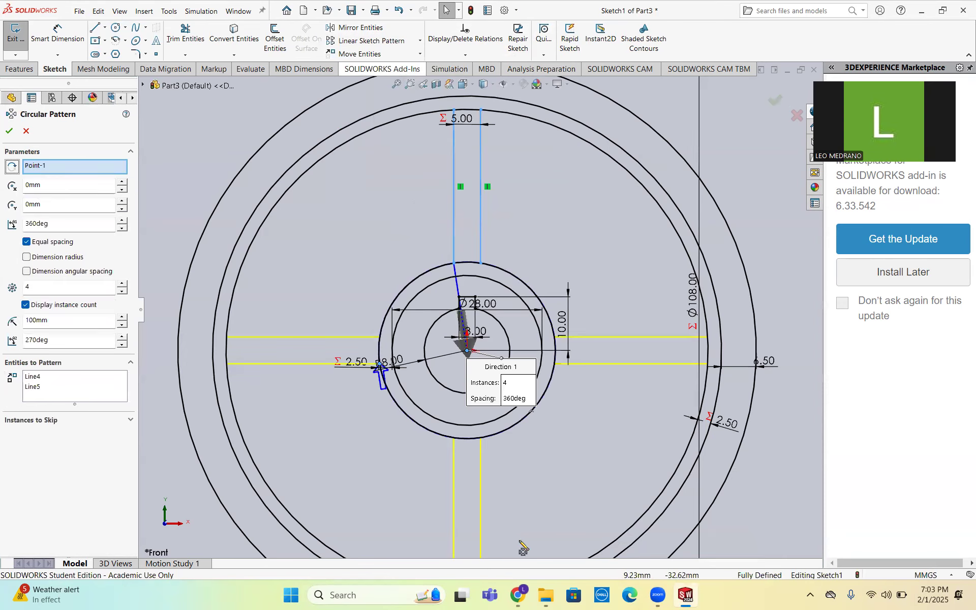
click(521, 596)
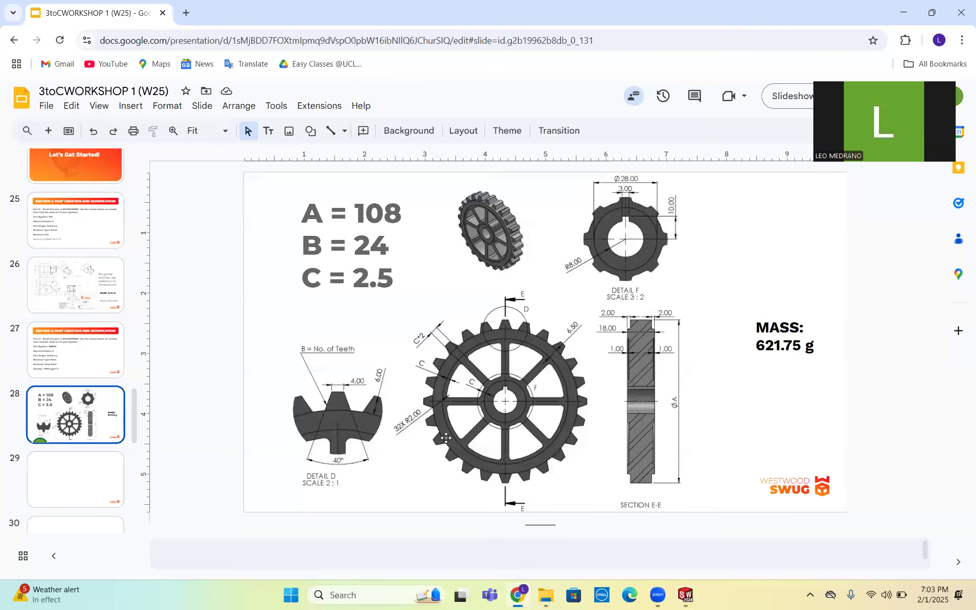
click(685, 595)
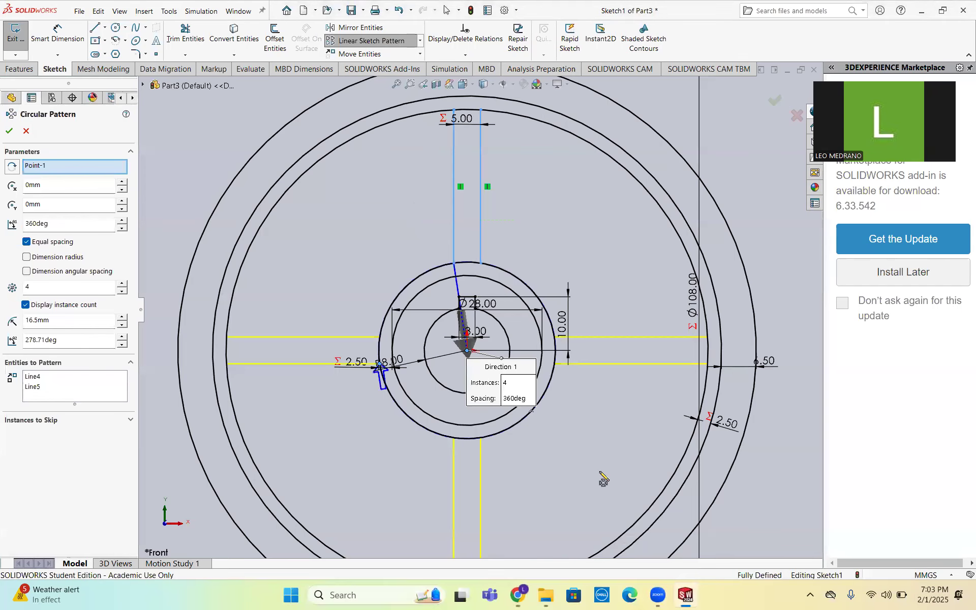
click(122, 285)
click(122, 284)
click(123, 285)
click(123, 285)
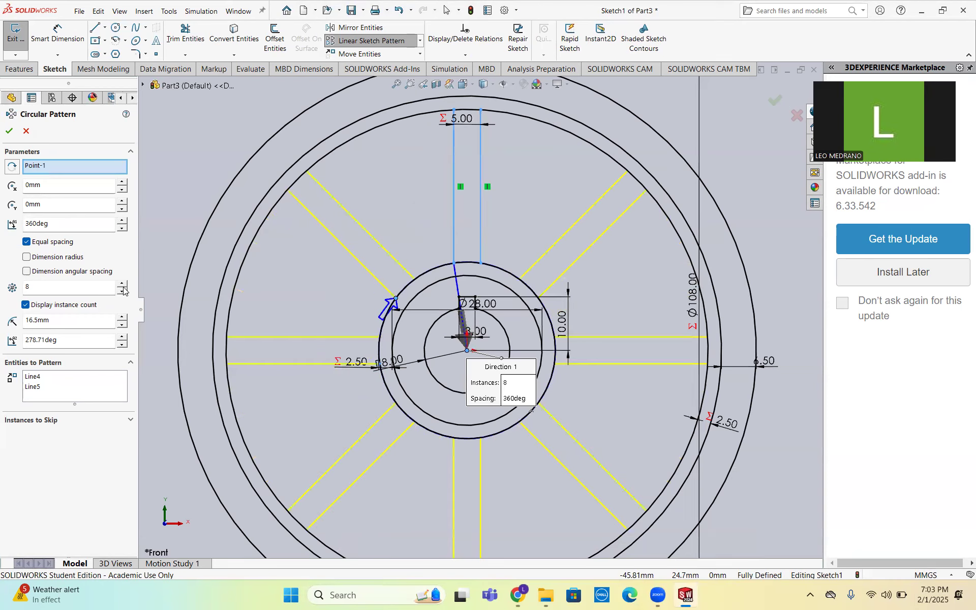
click(7, 131)
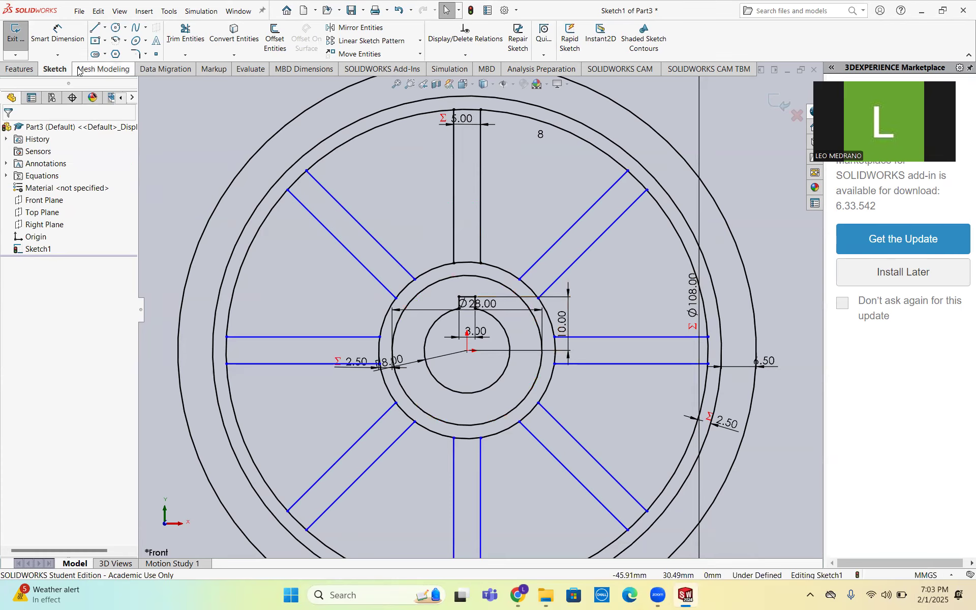
- Try to dimension the angle between the vertical spoke and the adjacent patterned spoke
click(58, 54)
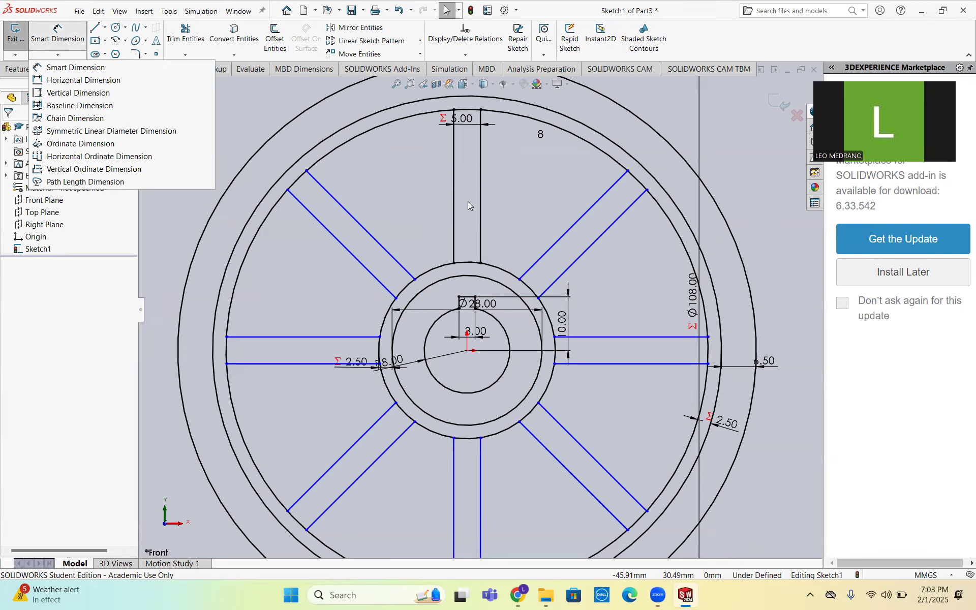
click(75, 67)
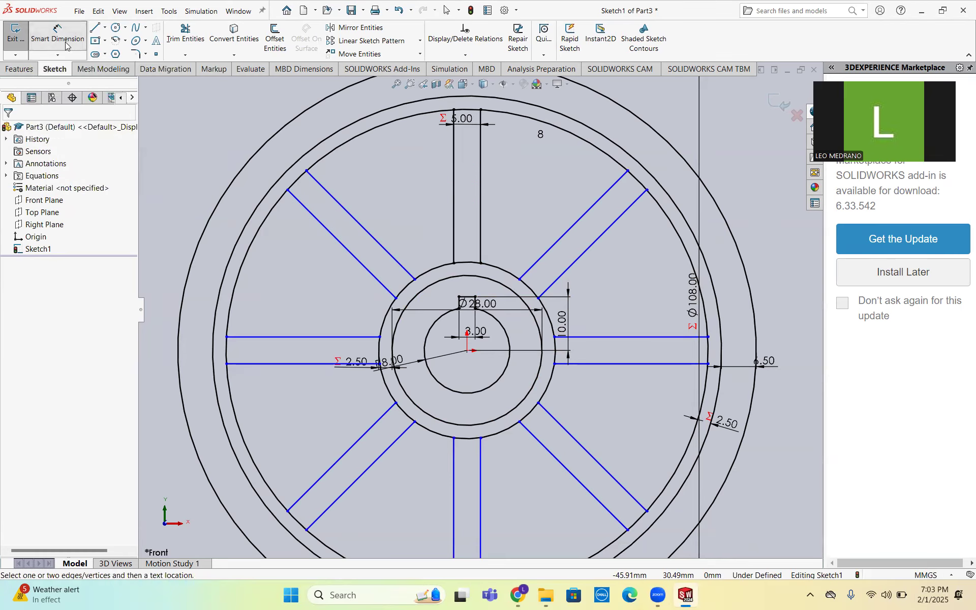
click(562, 243)
click(480, 242)
click(536, 235)
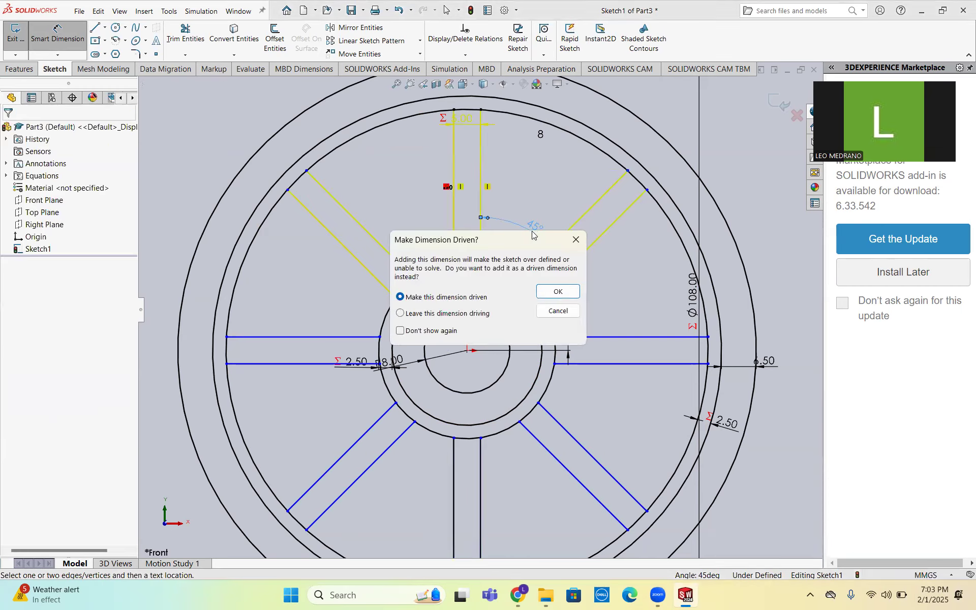
click(557, 311)
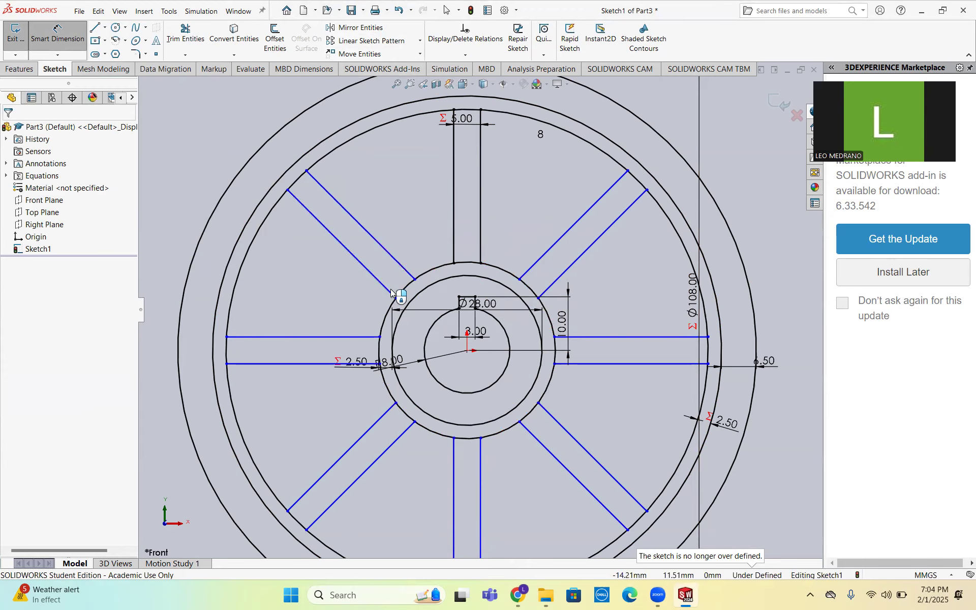
- Undo the circular pattern of the spoke lines and clear the selection
key(ctrl+z)
key(ctrl+z)
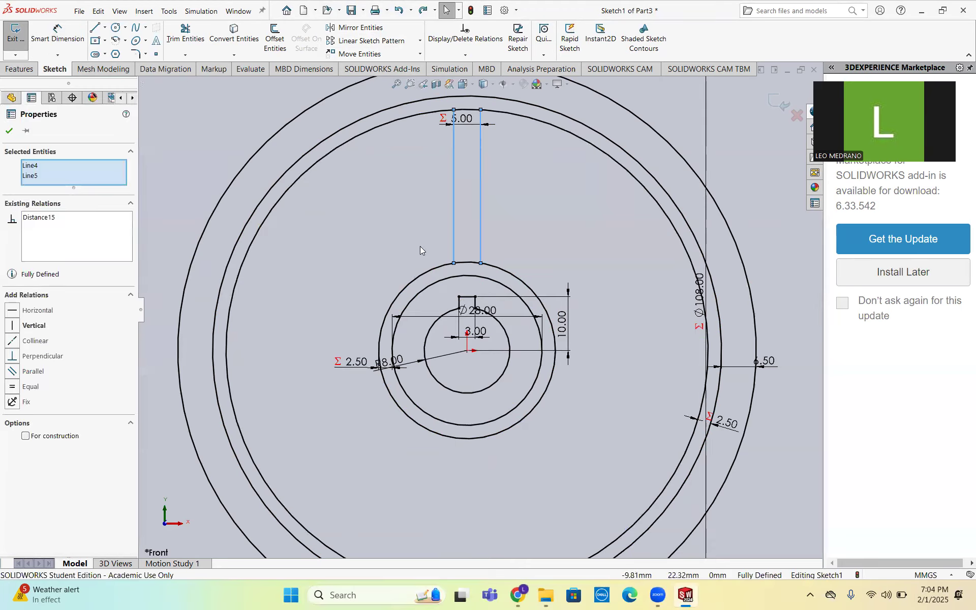
key(z)
key(z)
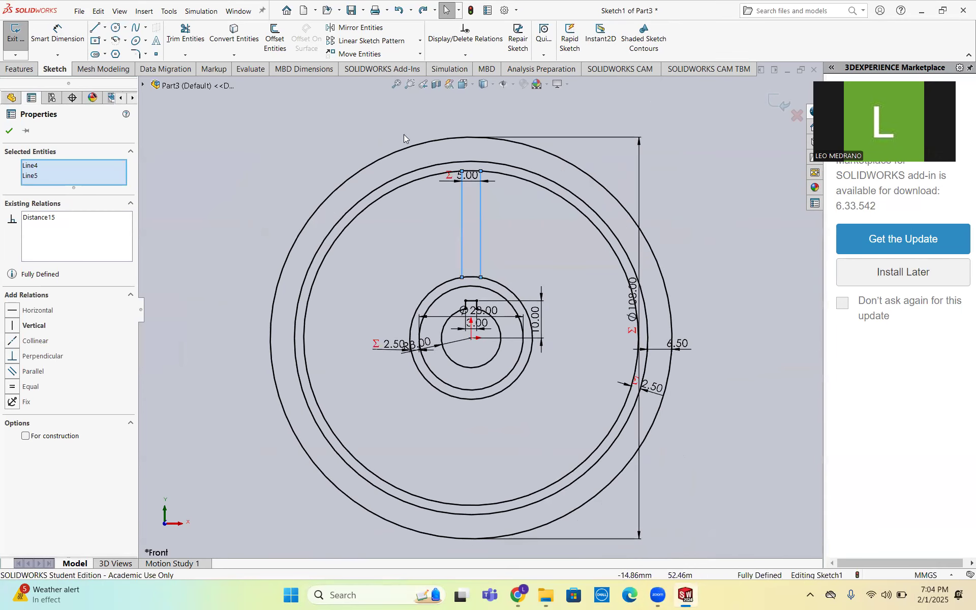
click(444, 437)
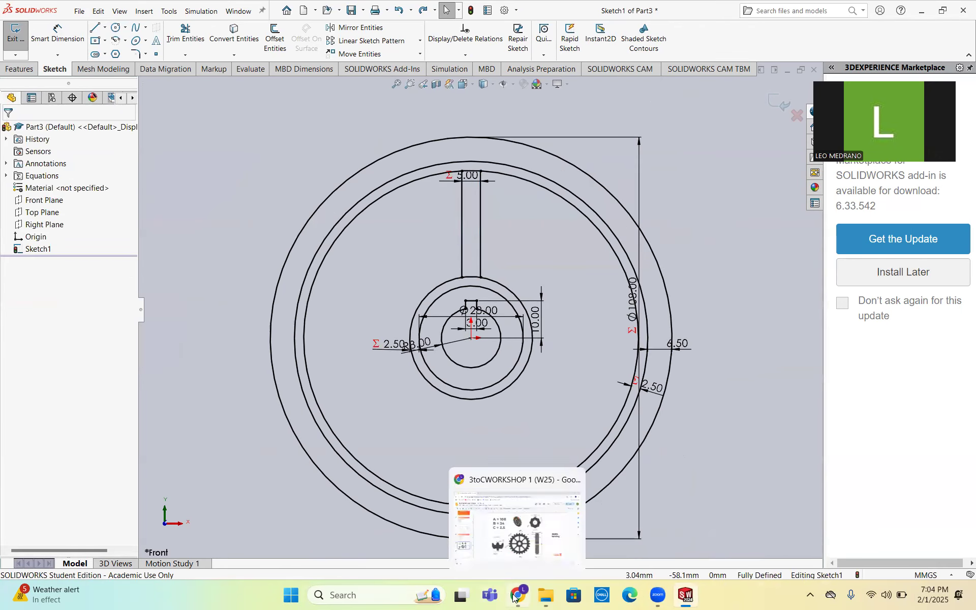
- Check the tooth detail on the gear drawing in Google Slides, and sketch an open three-line trapezoidal tooth outline above the SOLIDWORKS outer circle
click(513, 596)
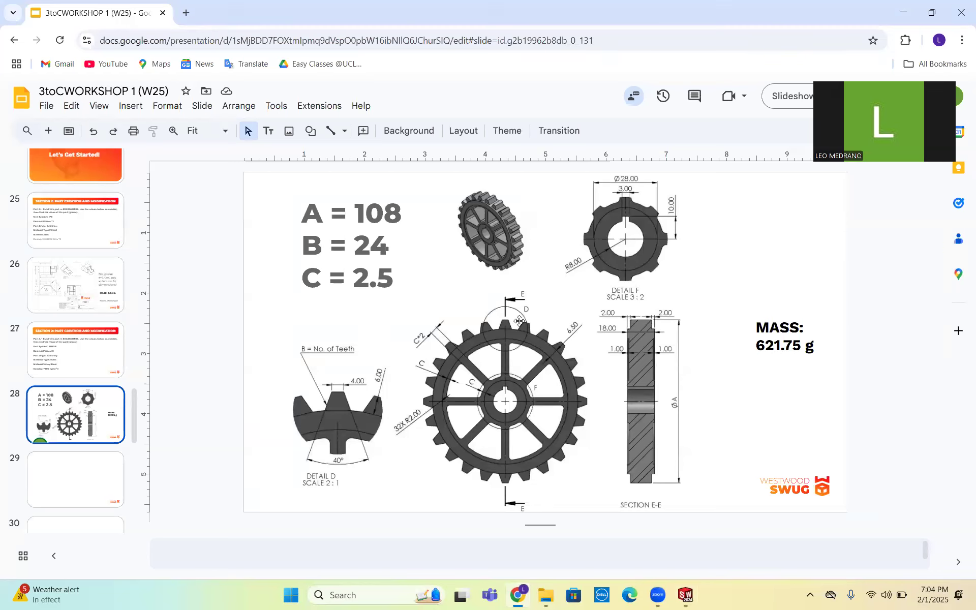
click(686, 596)
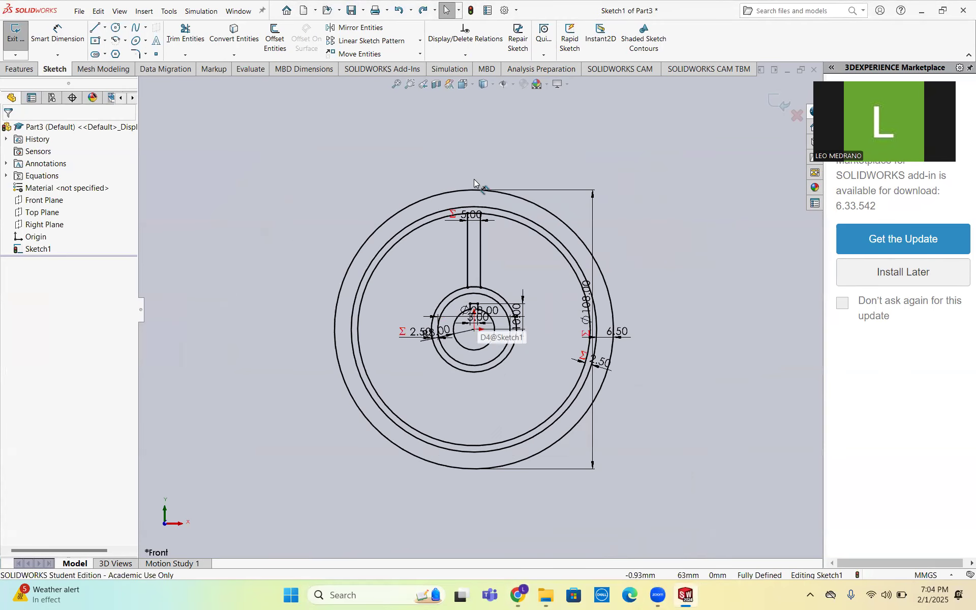
scroll(474, 179, down, 3)
click(94, 31)
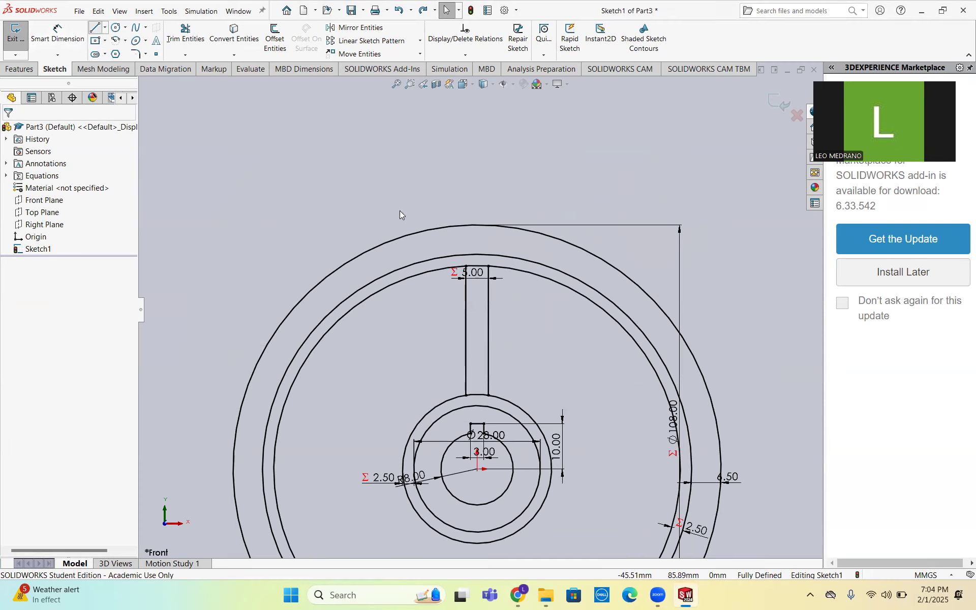
click(451, 163)
click(488, 163)
click(515, 193)
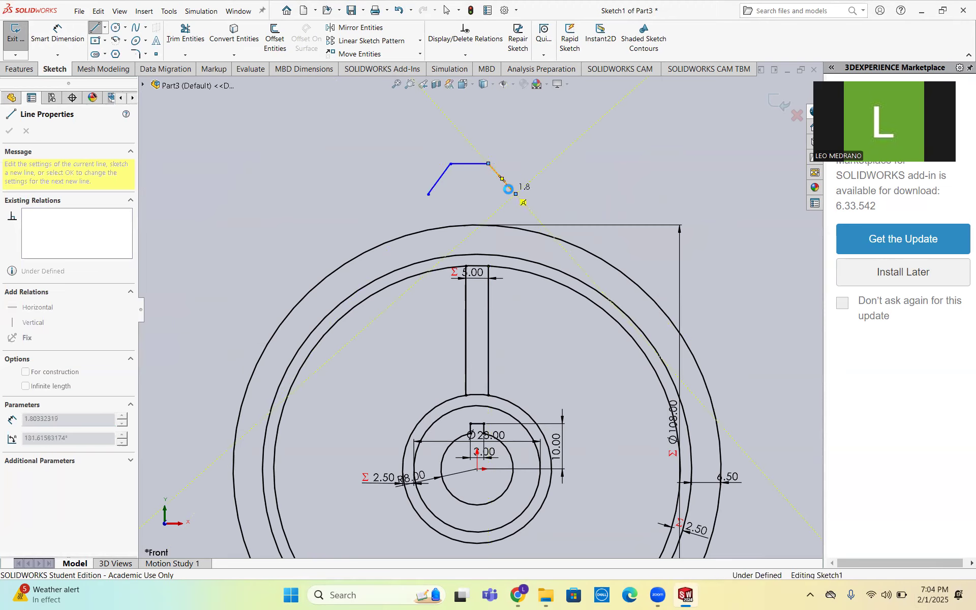
- Finish the tooth outline and make both of its lower endpoints coincident with the gear's outer circle
key(Escape)
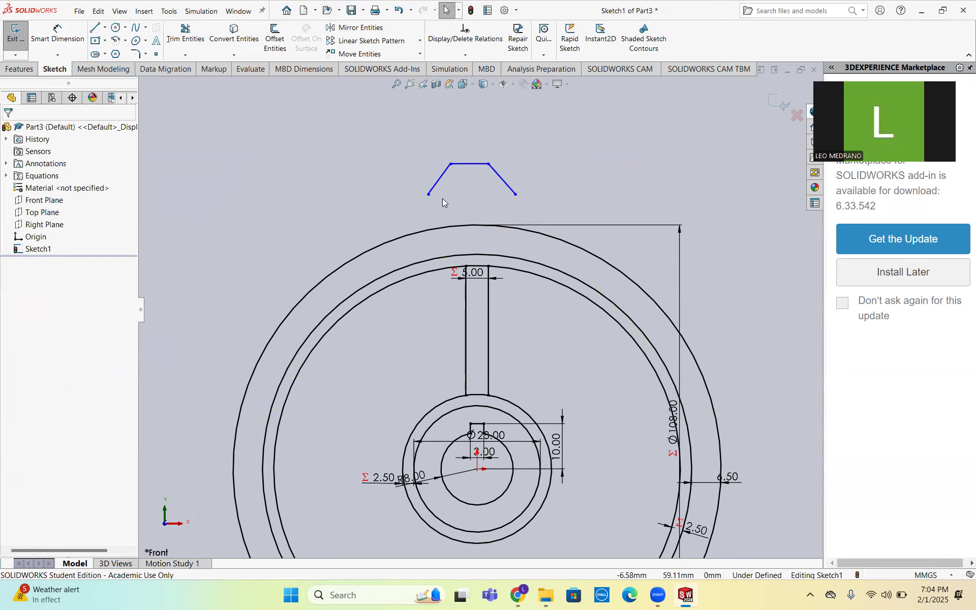
click(428, 229)
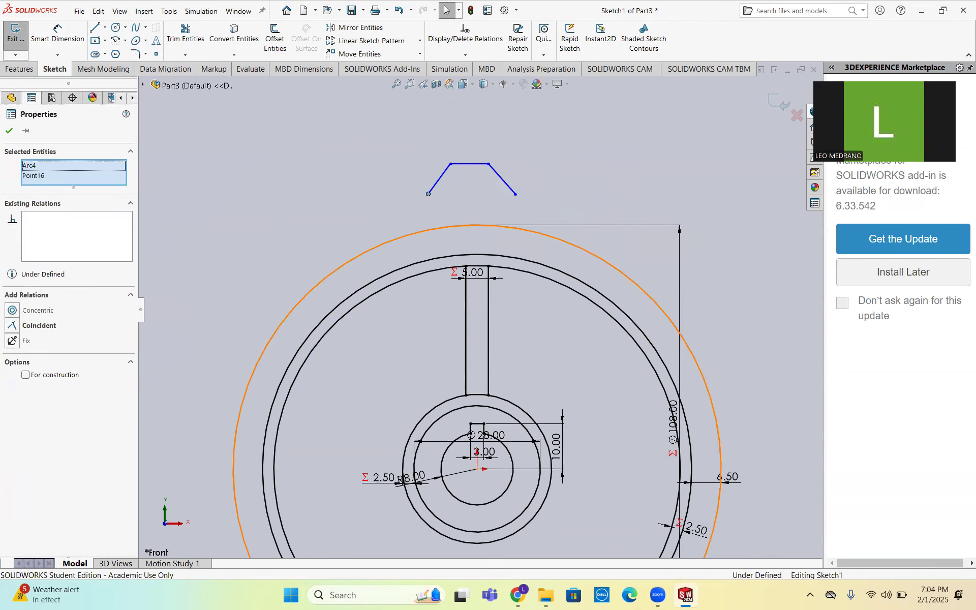
click(60, 330)
click(369, 210)
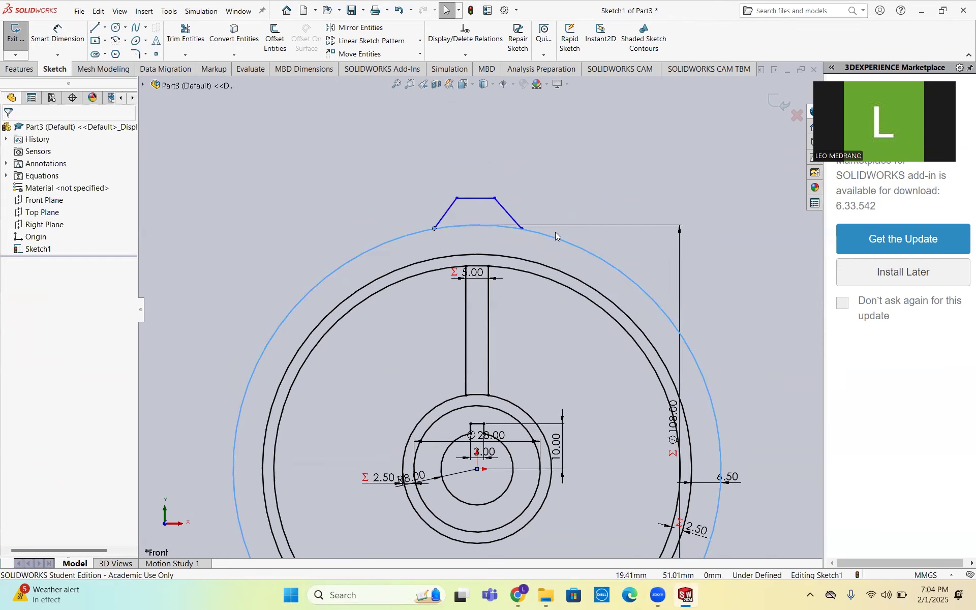
click(520, 231)
click(511, 229)
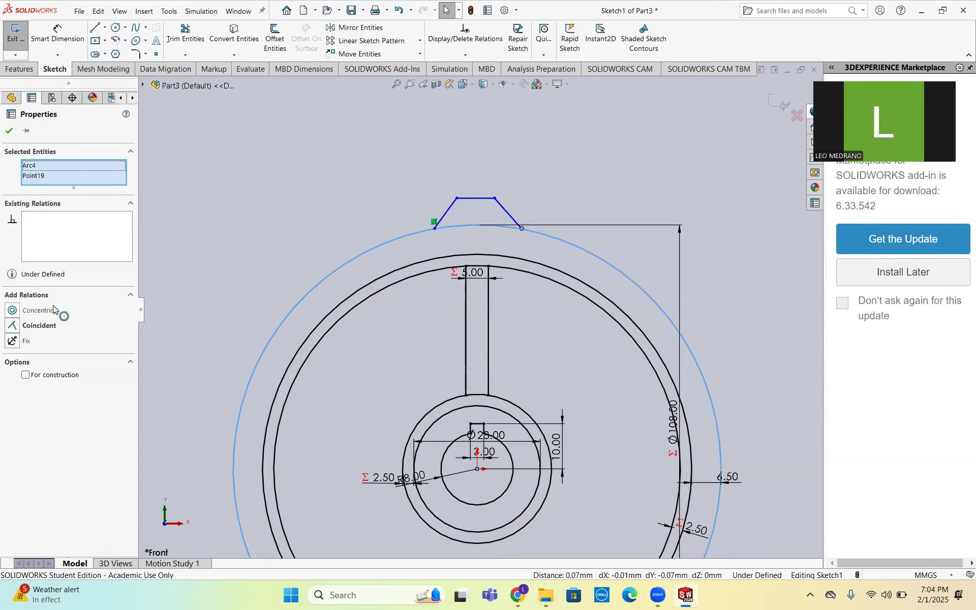
click(28, 325)
click(300, 222)
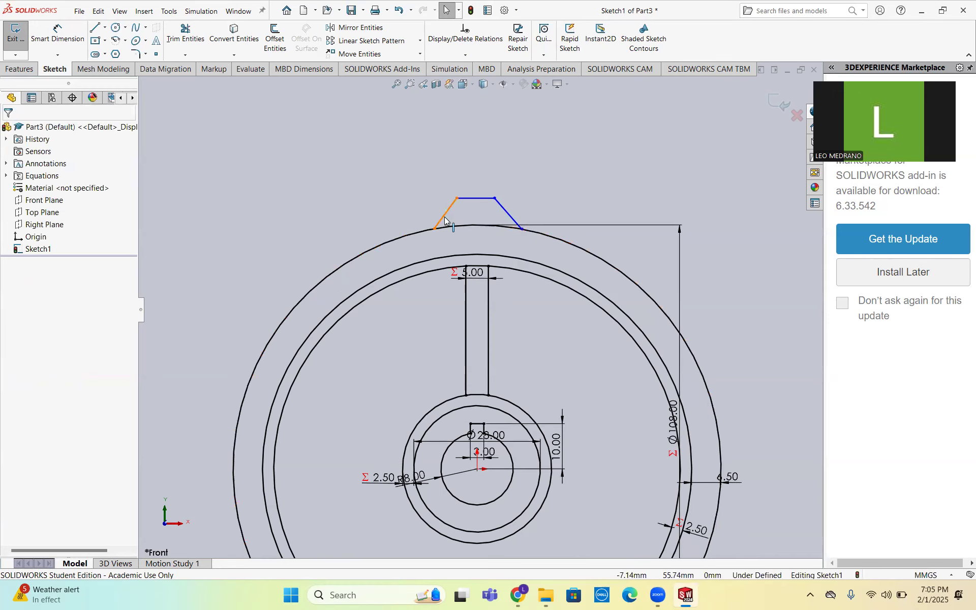
- Make the two slanted sides of the tooth outline equal in length and clear the selection
click(521, 230)
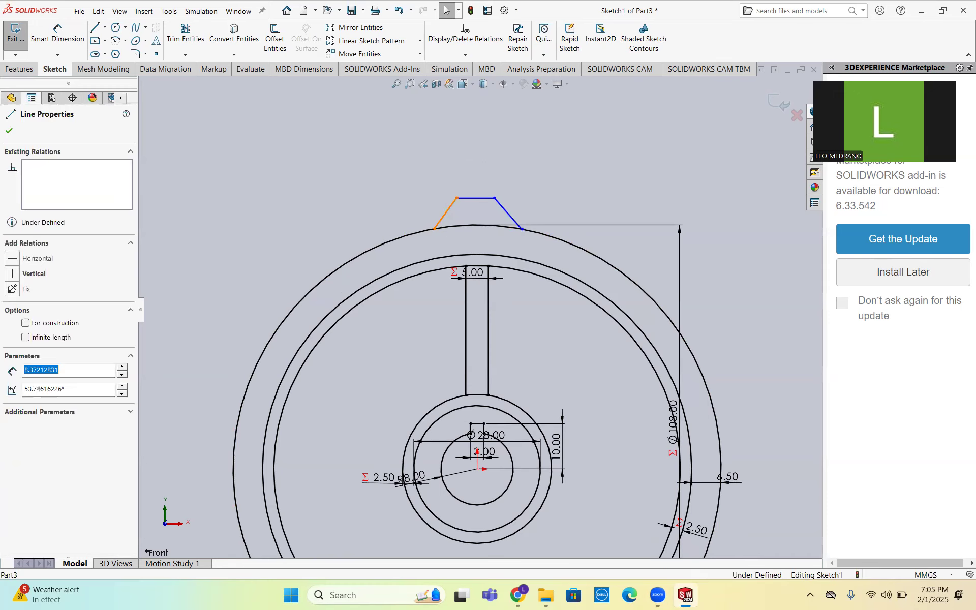
ctrl+click(435, 222)
click(28, 387)
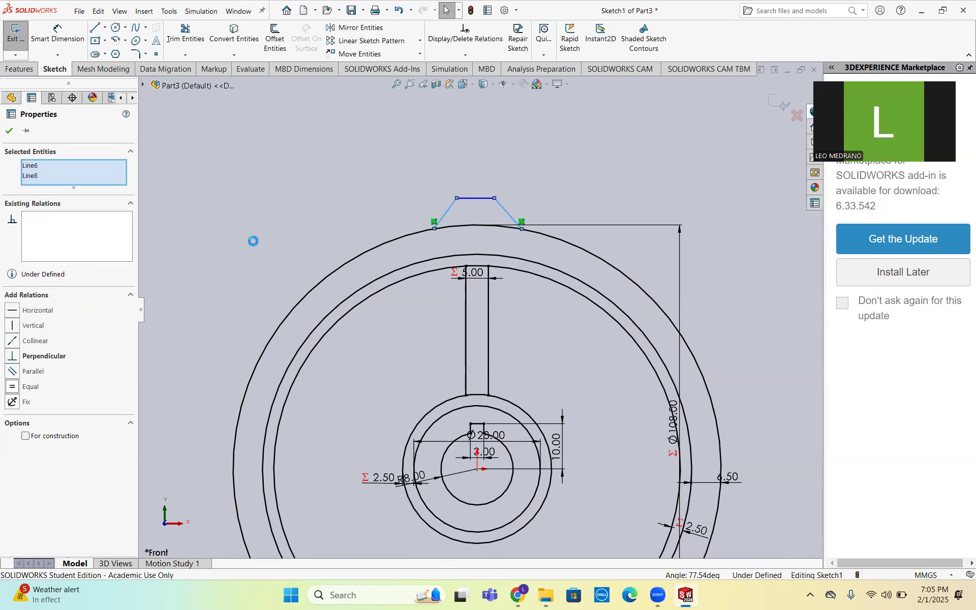
click(278, 224)
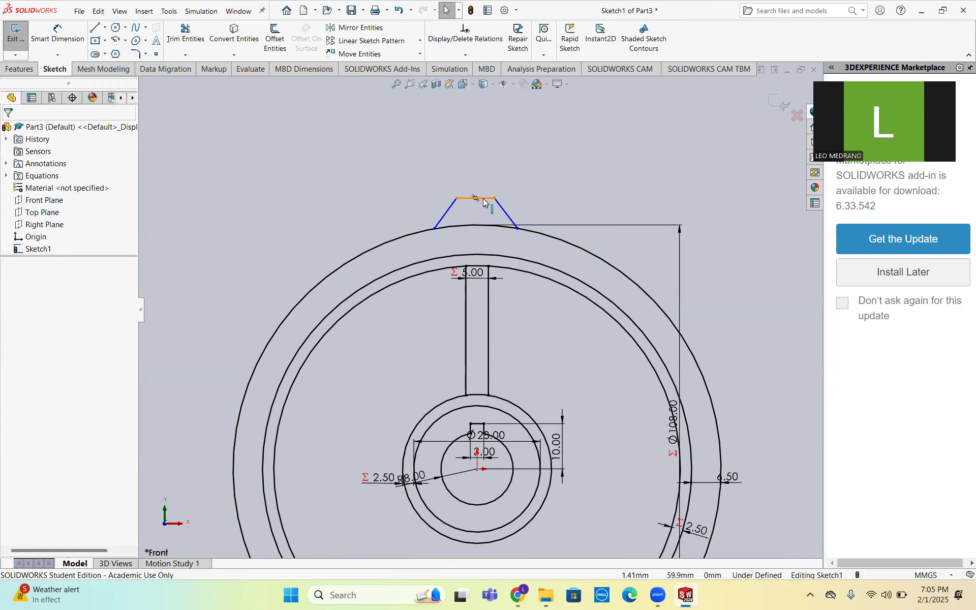
click(483, 198)
click(276, 225)
- Check the tooth detail on the Google Slides drawing, and dimension the angle between the tooth's slanted sides in SOLIDWORKS as 40°
click(512, 595)
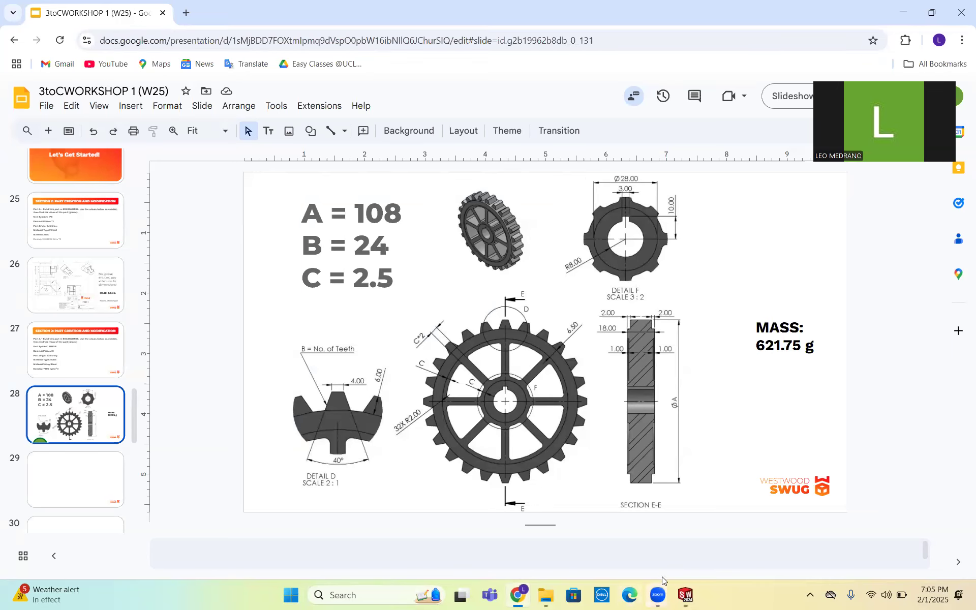
click(685, 595)
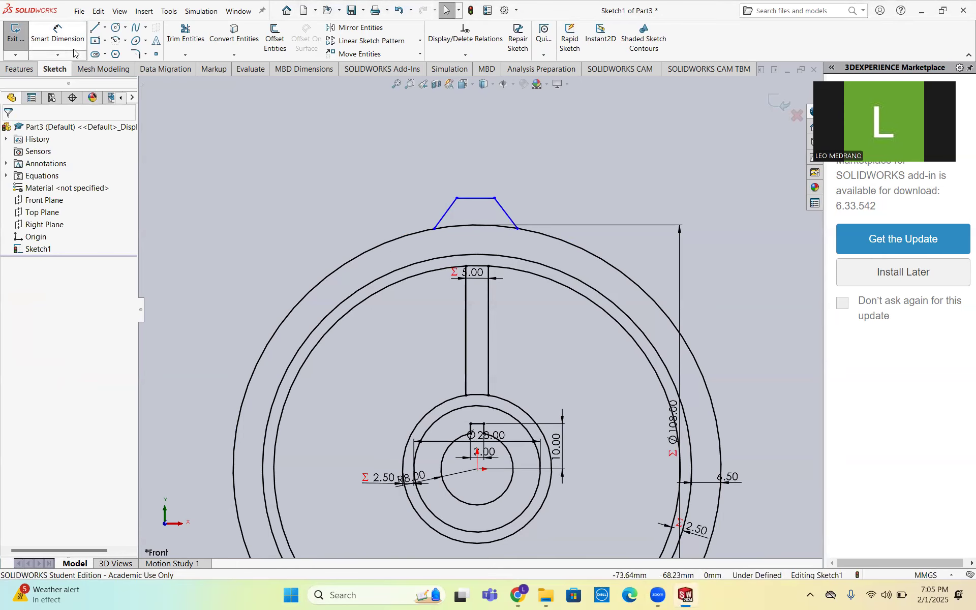
click(58, 36)
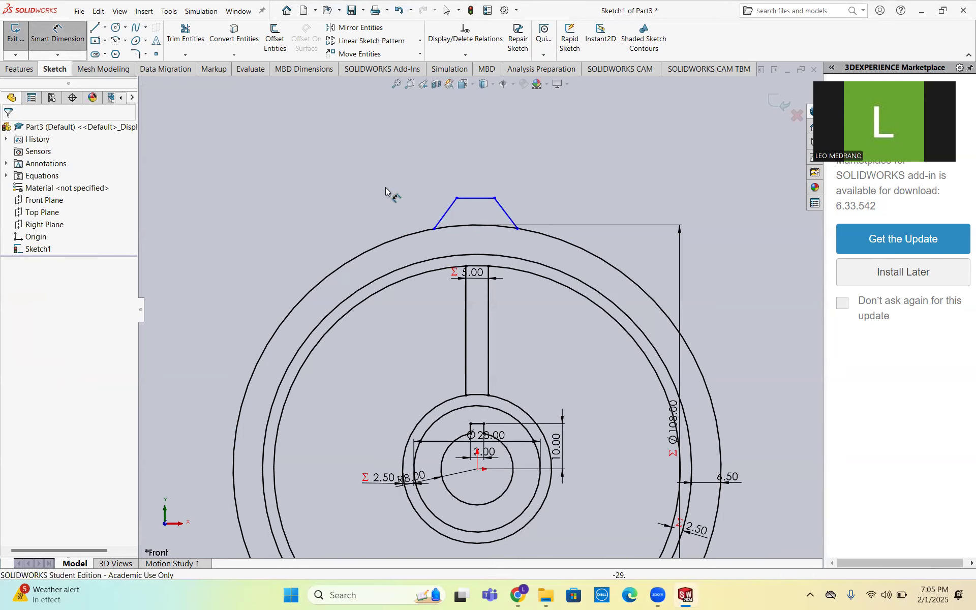
click(454, 224)
click(505, 216)
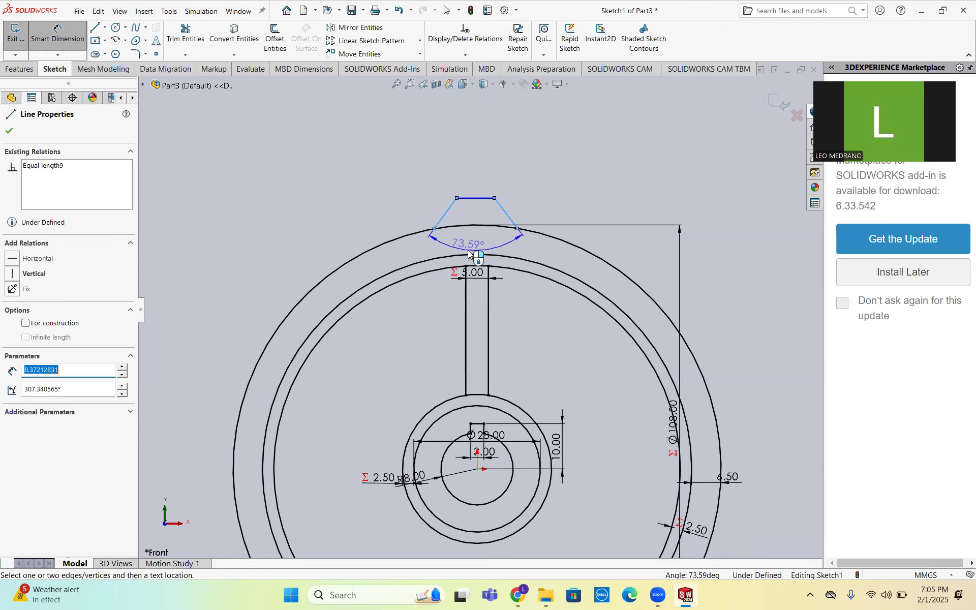
click(472, 249)
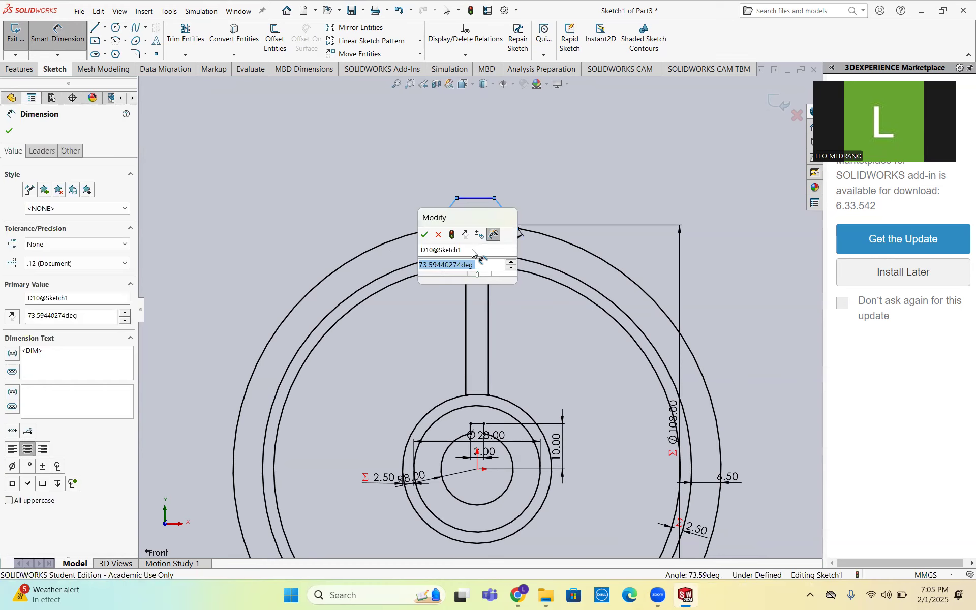
text(40)
key(Return)
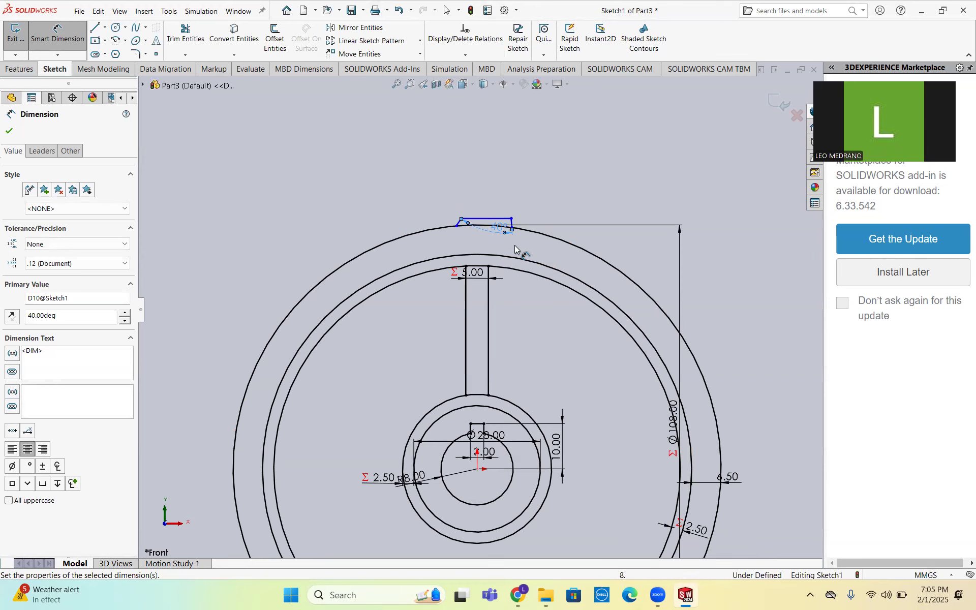
- Undo the angle change and set the angle between the tooth's slanted sides to 40° again
key(ctrl+z)
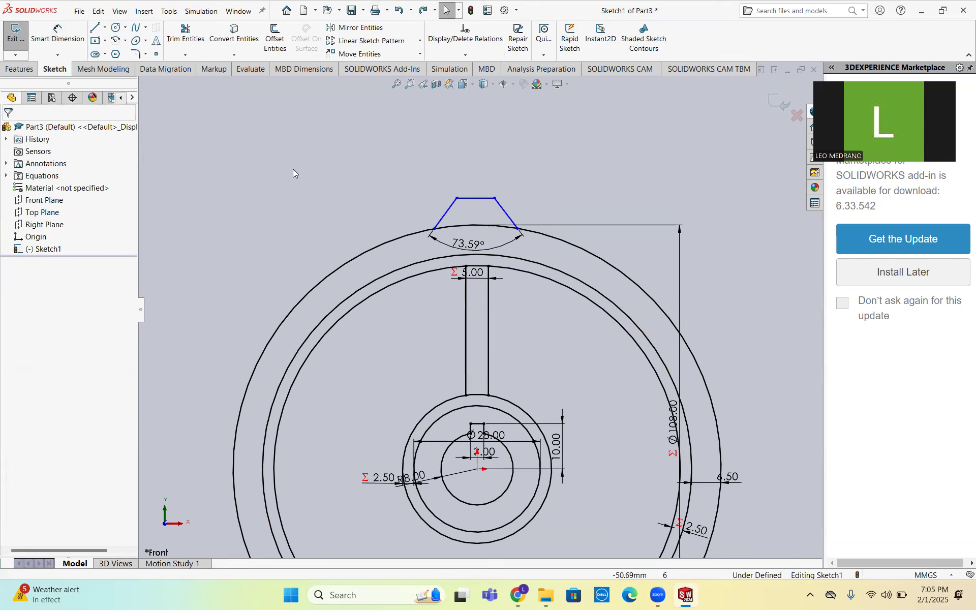
click(445, 216)
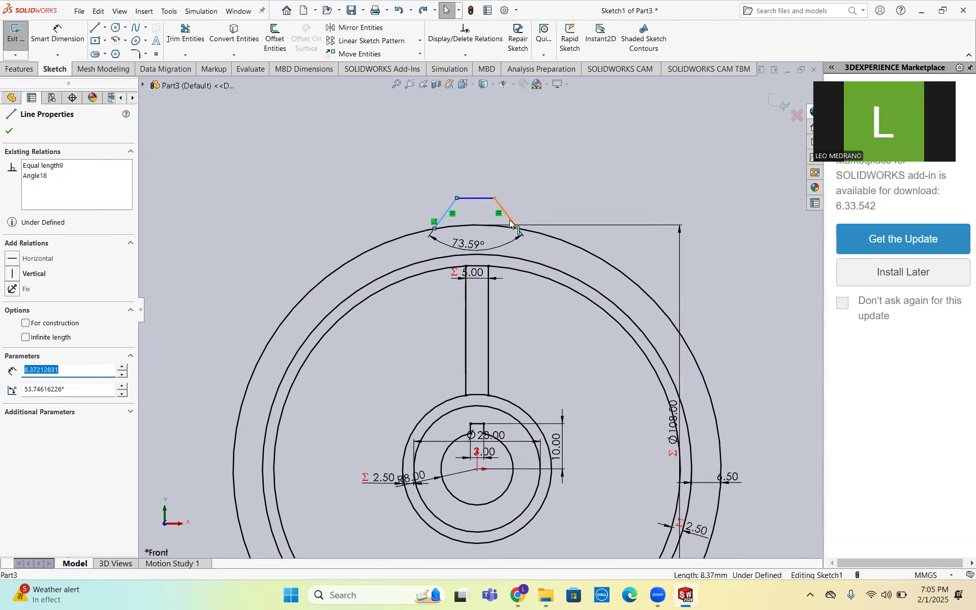
key(Escape)
click(467, 244)
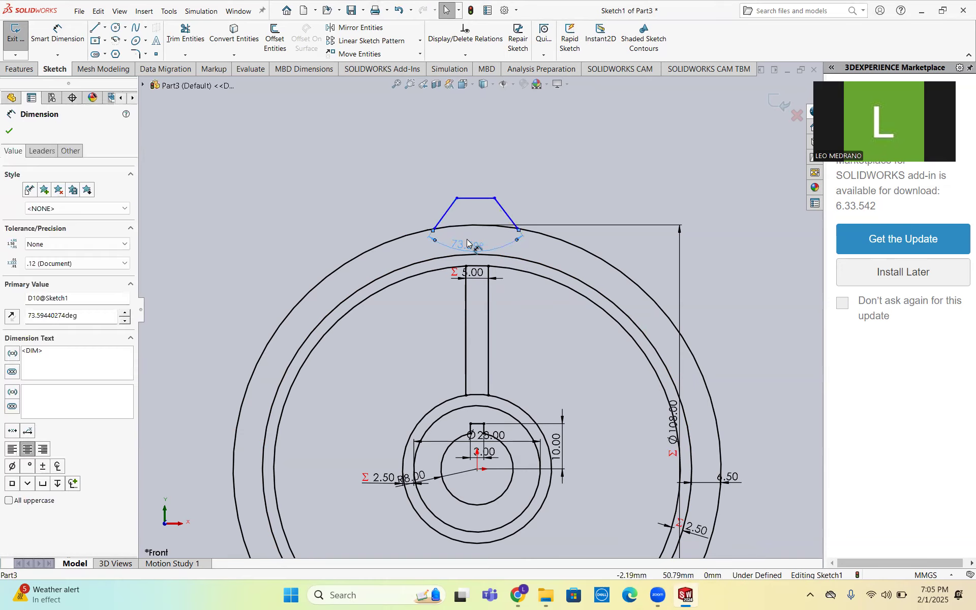
double_click(61, 319)
text(4)
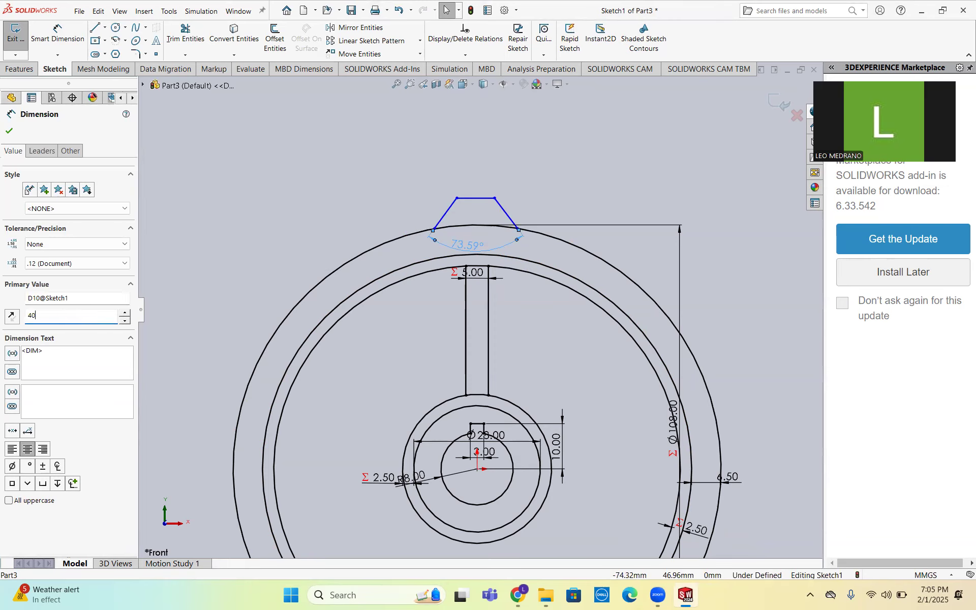
text(0)
key(Return)
scroll(488, 233, down, 5)
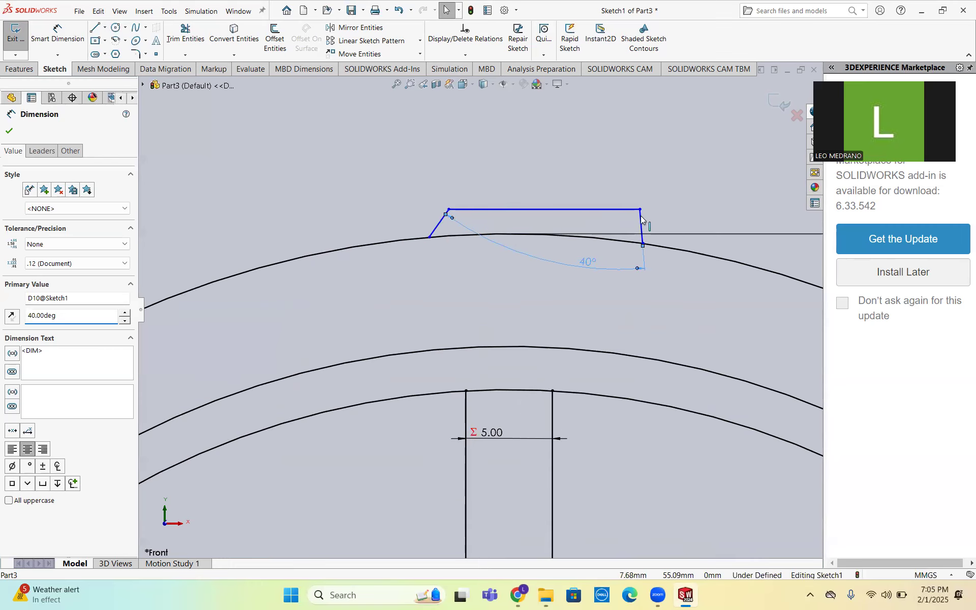
- Try to reshape the tooth outline by moving its upper corner, and undo that move and the 40° angle change
click(453, 218)
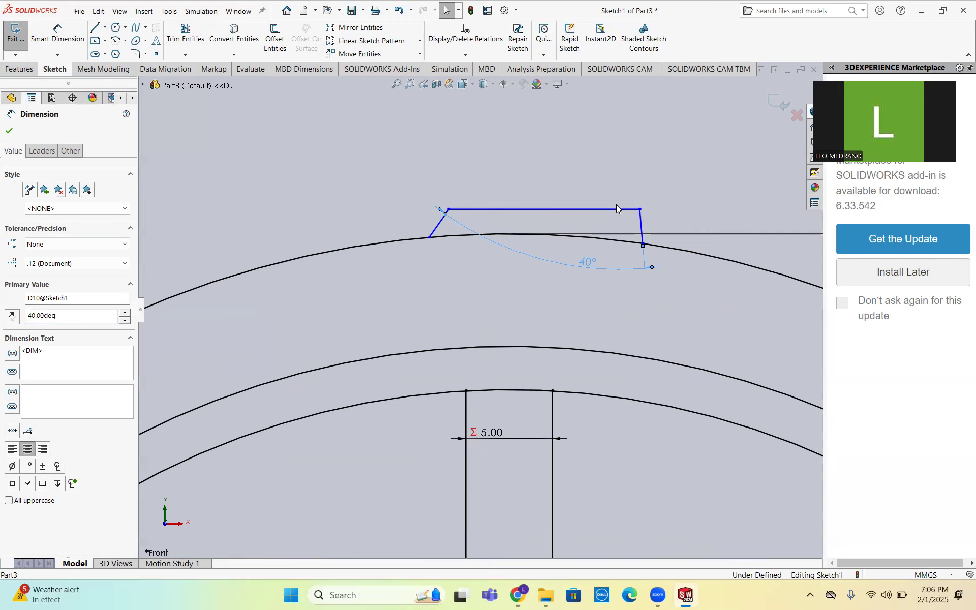
drag(524, 200, 505, 200)
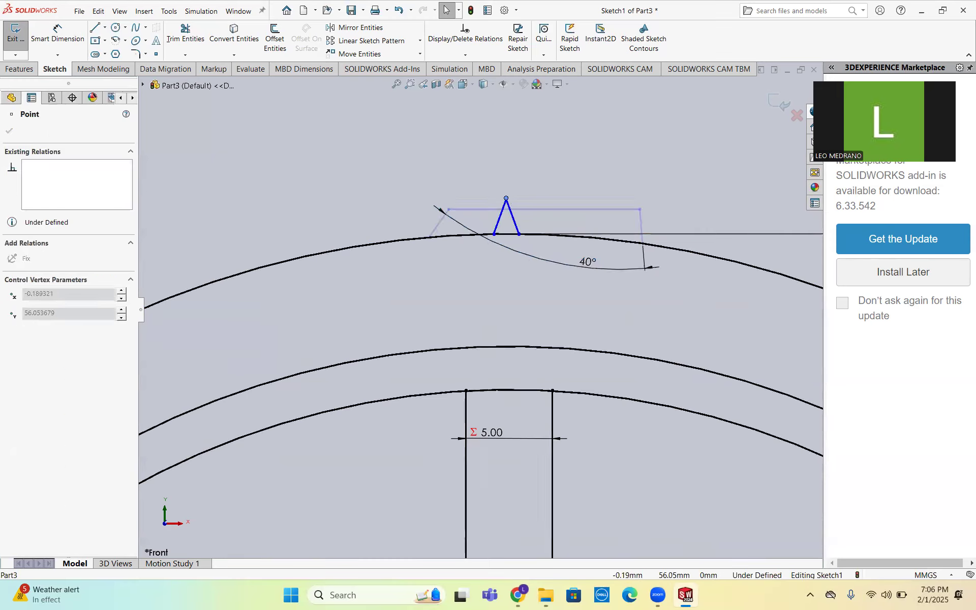
key(ctrl+z)
key(ctrl+z)
key(z)
key(z)
- Delete the top line and both slanted sides of the tooth outline, including the attached angle dimension
mouse_move(383, 166)
mouse_down()
mouse_move(593, 255)
mouse_move(618, 255)
mouse_up()
key(Delete)
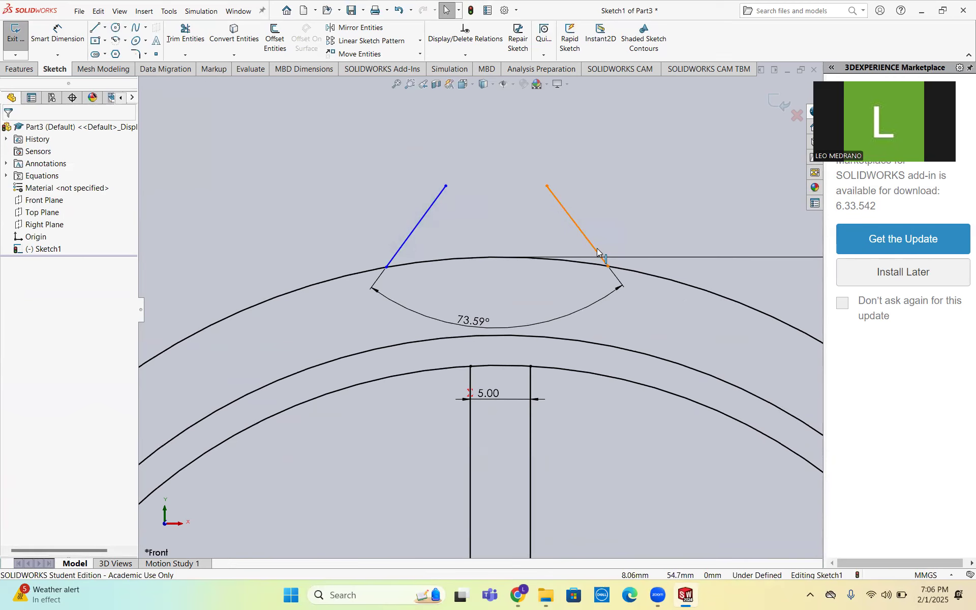
click(597, 250)
key(Delete)
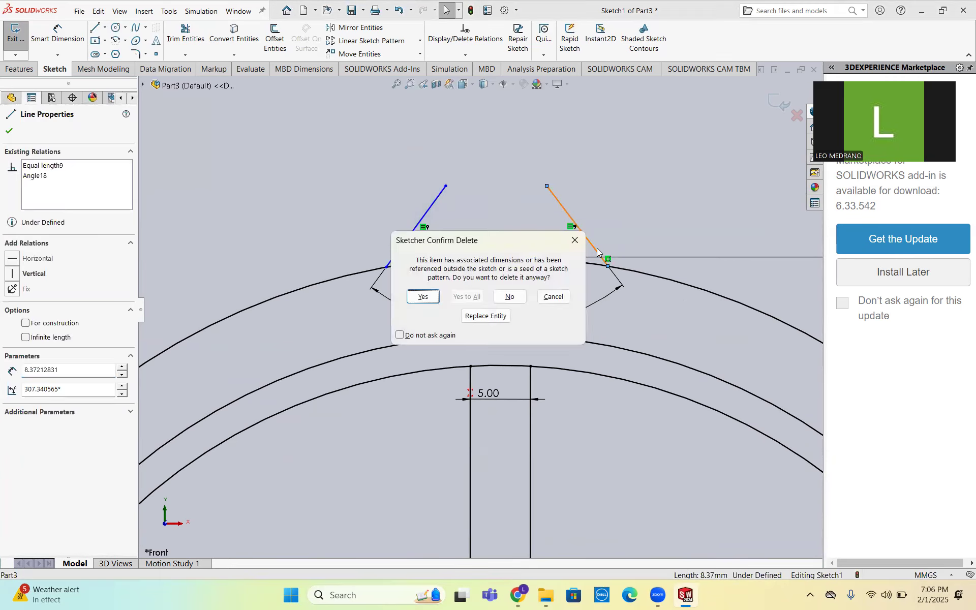
key(Return)
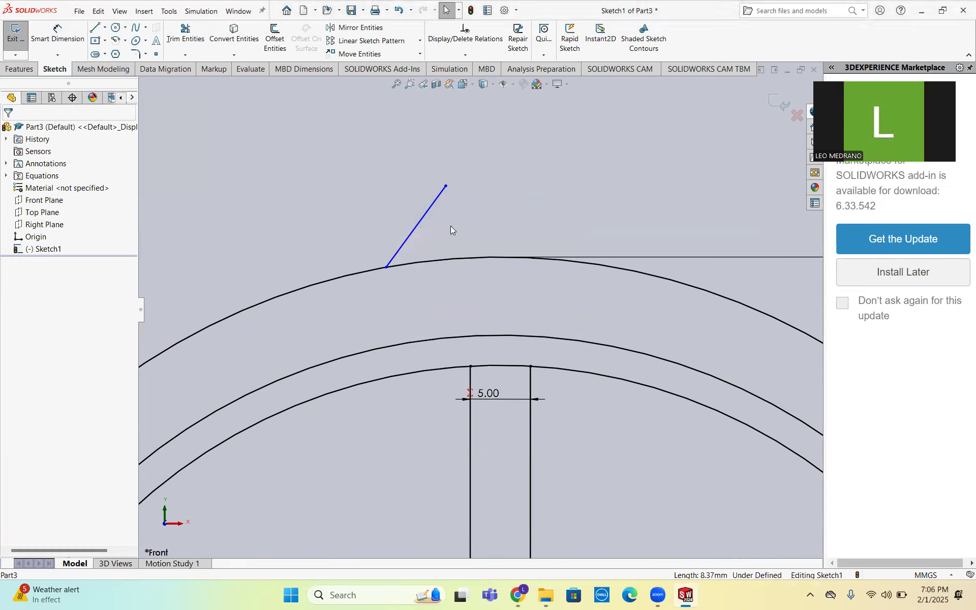
click(425, 214)
key(Delete)
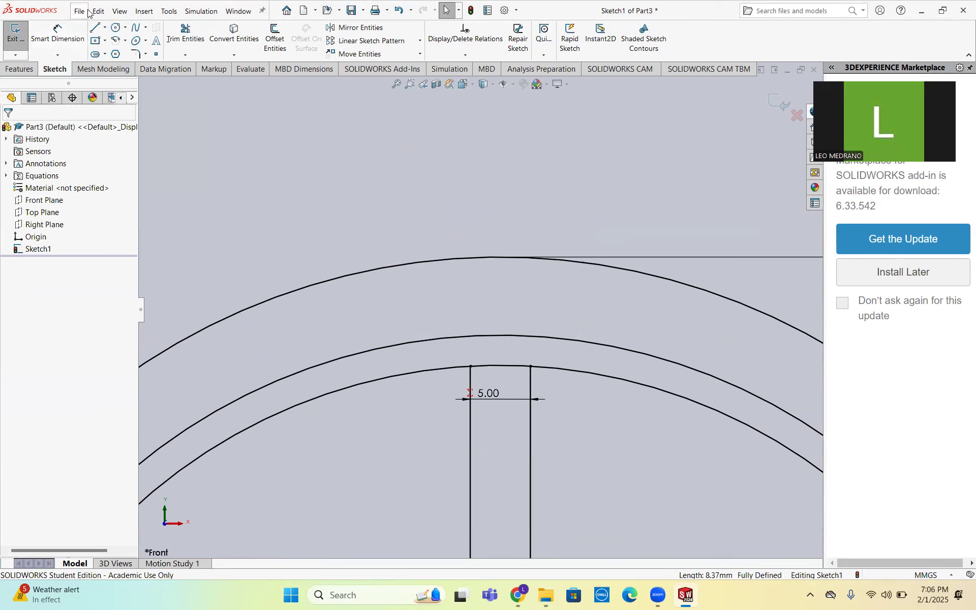
- Sketch a new open three-line trapezoidal tooth outline above the outer circle, ending with a slanted side about 3.5 mm long
key(l)
click(412, 180)
click(435, 143)
click(523, 144)
click(541, 180)
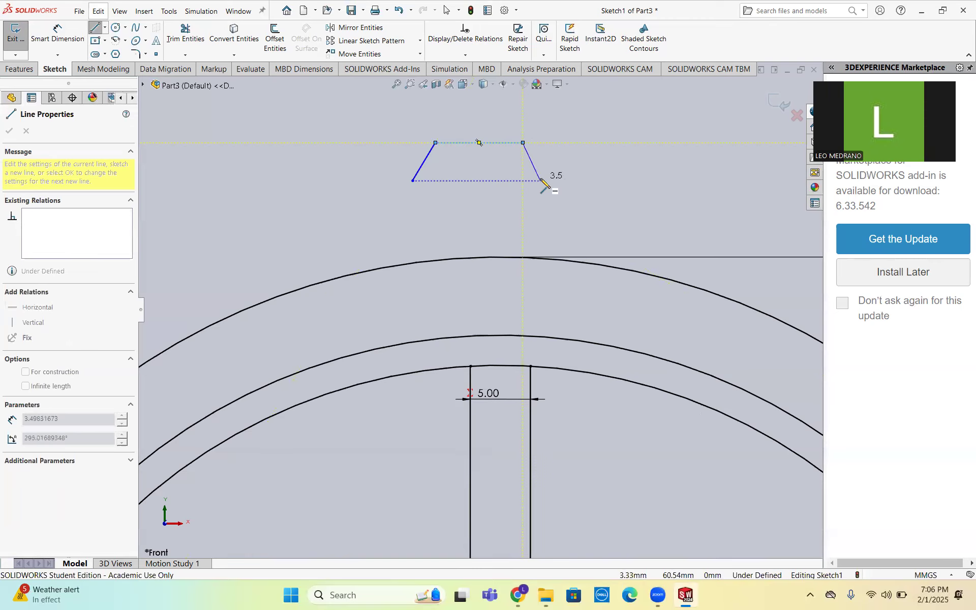
key(Escape)
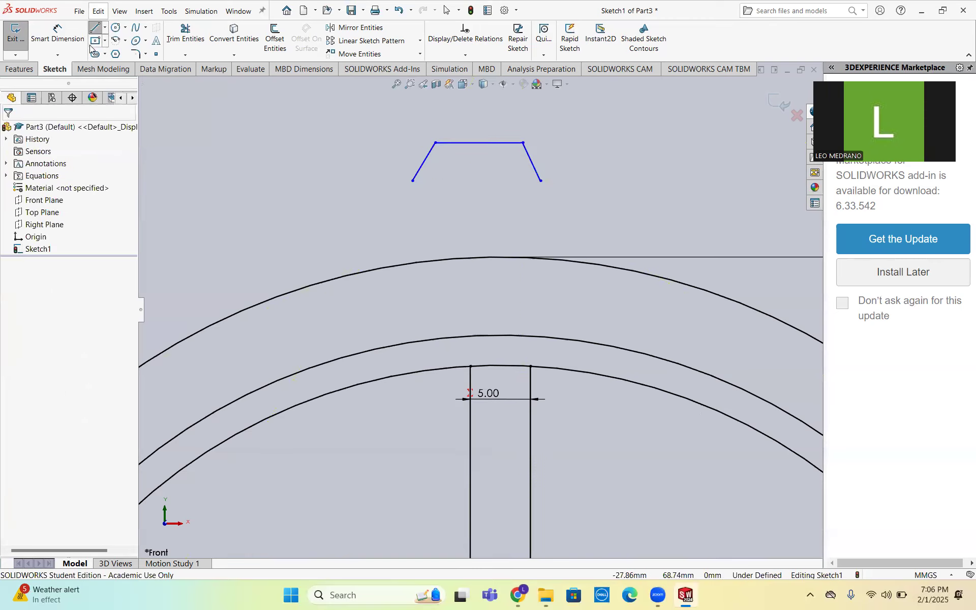
- Add a horizontal relation between the two lower endpoints of the new tooth outline
click(412, 181)
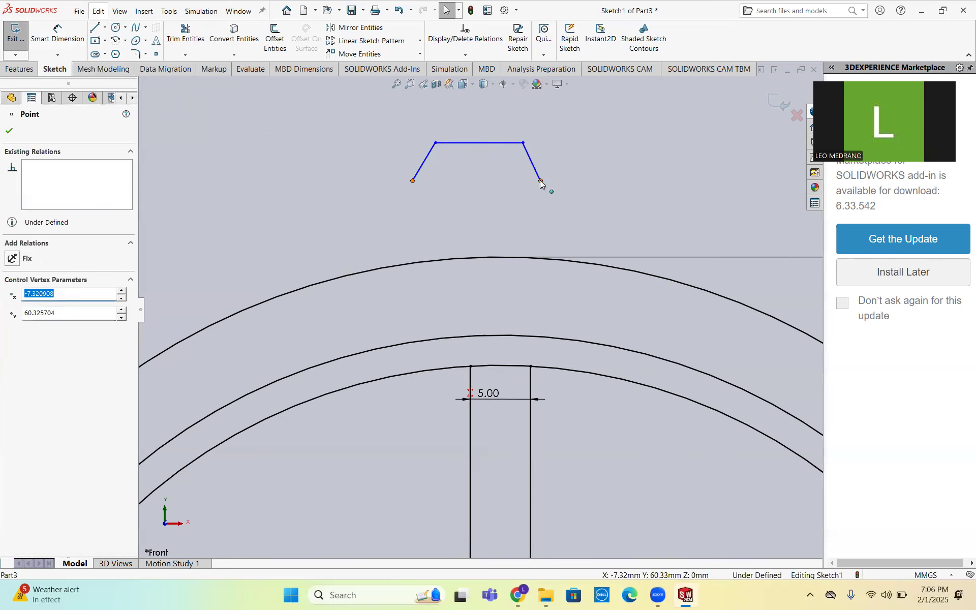
ctrl+click(540, 180)
click(50, 311)
key(Escape)
- Make both lower endpoints of the tooth coincident with the outer circle and its slanted sides equal in length
click(413, 182)
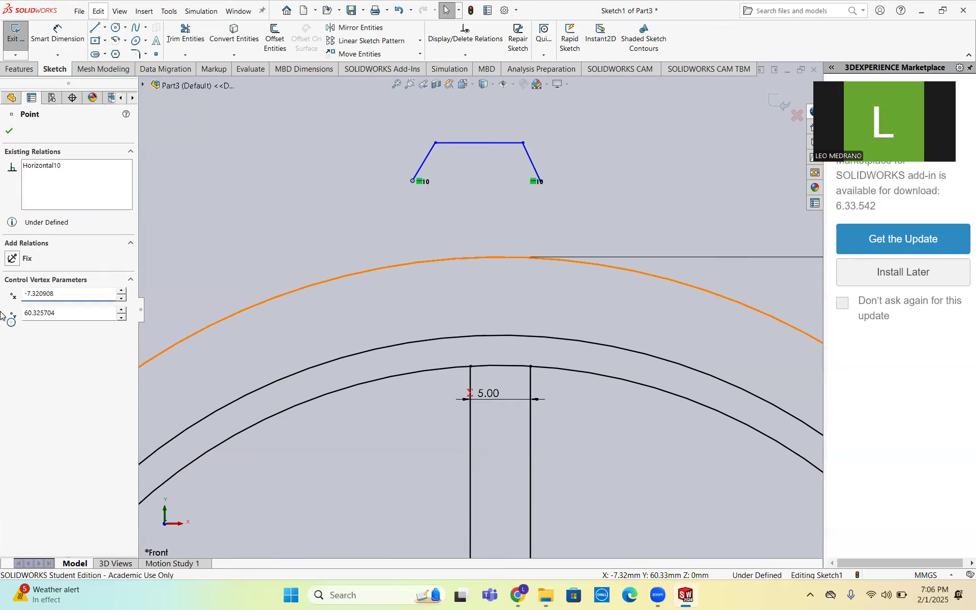
click(40, 324)
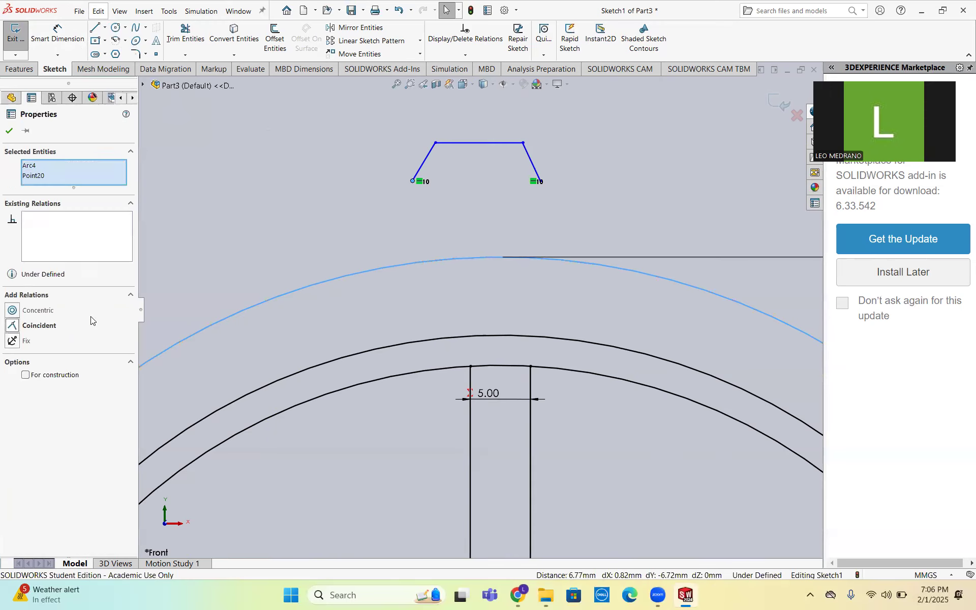
click(550, 262)
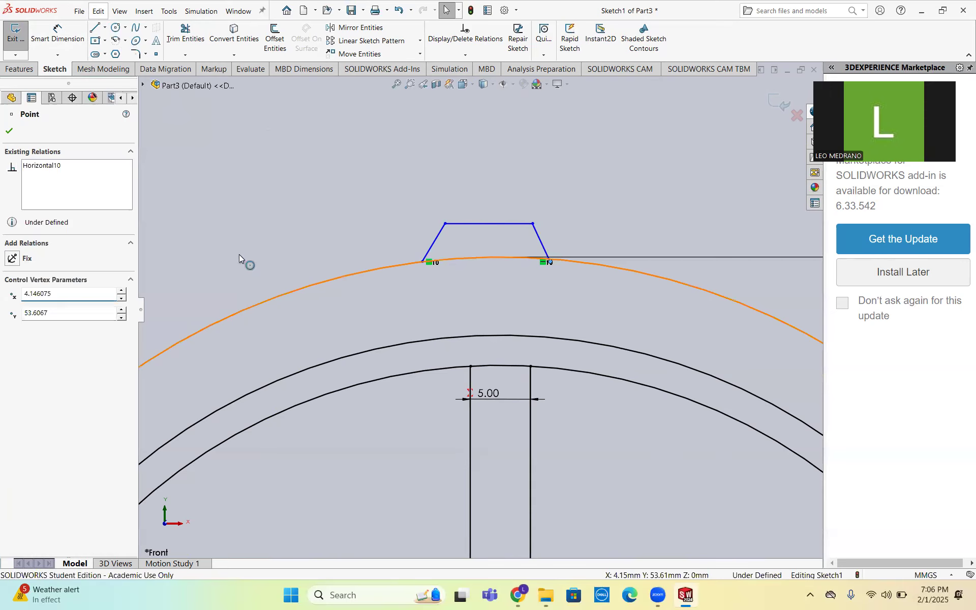
click(40, 326)
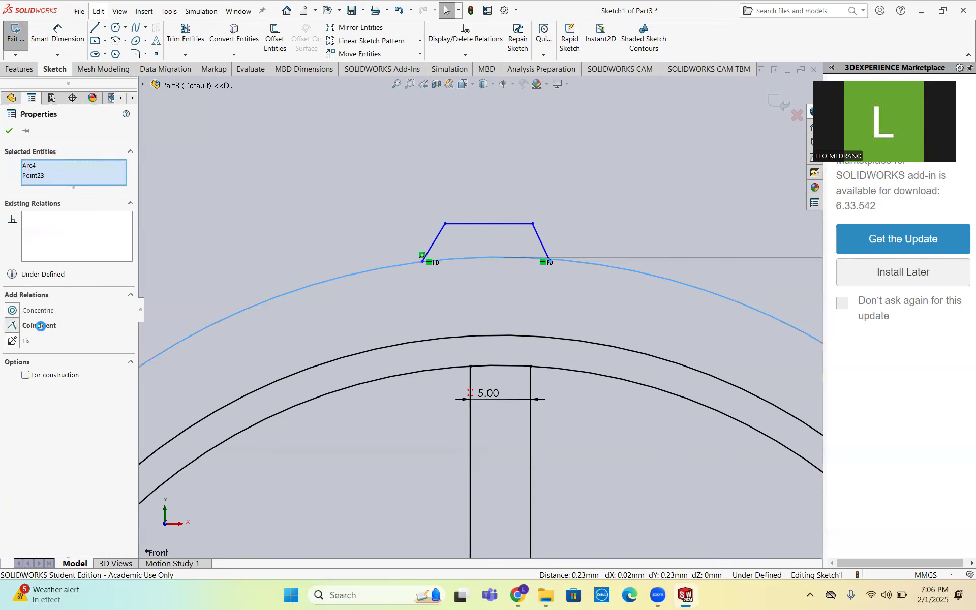
click(301, 188)
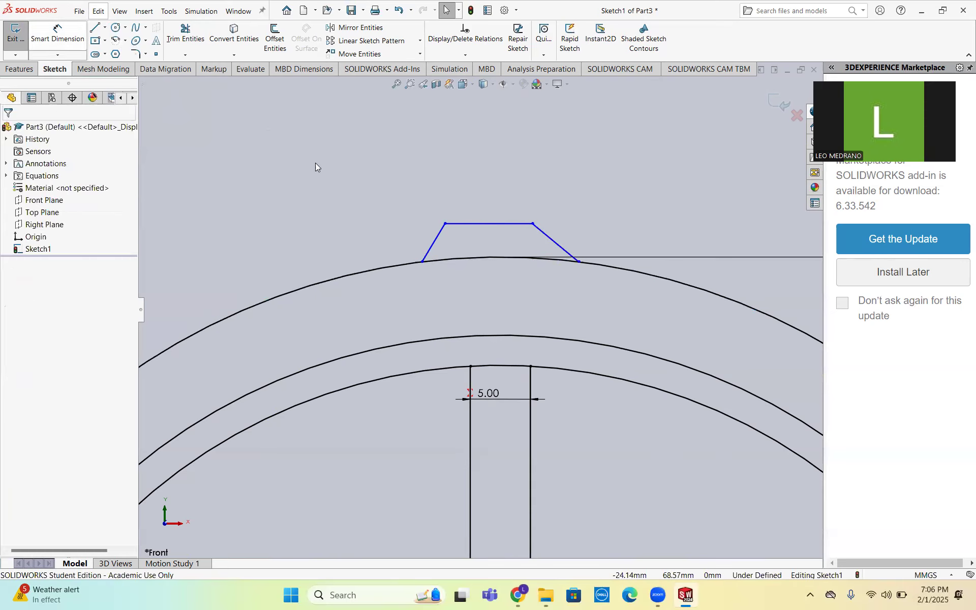
ctrl+click(565, 249)
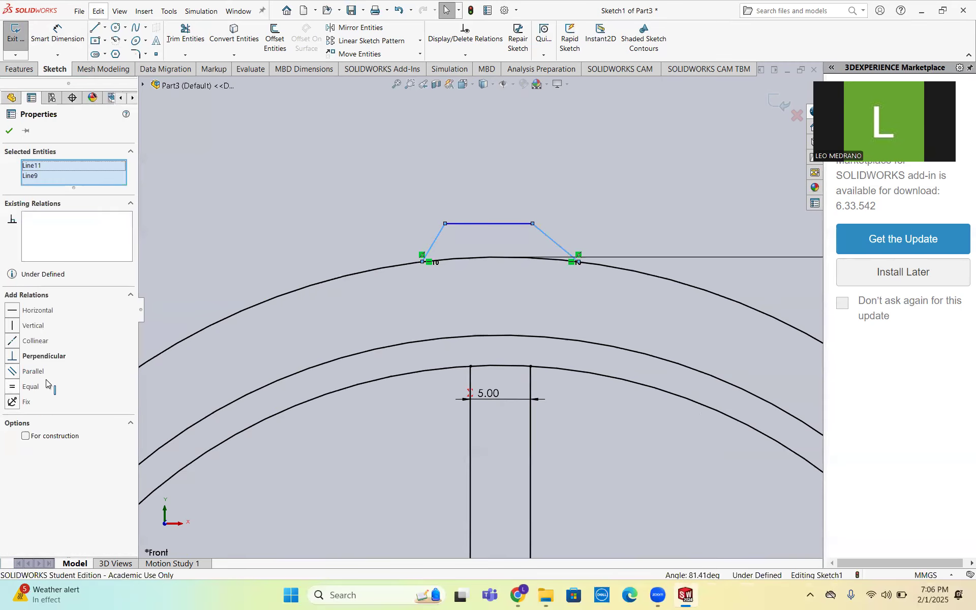
click(31, 387)
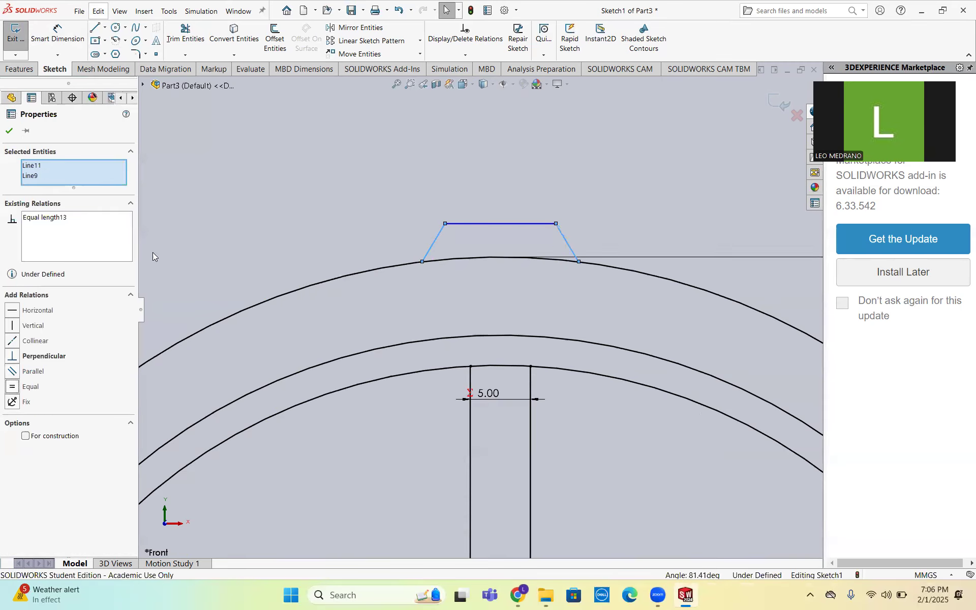
- Dimension the angle between the two slanted sides of the tooth at 40°
click(196, 227)
click(58, 36)
click(430, 256)
click(574, 254)
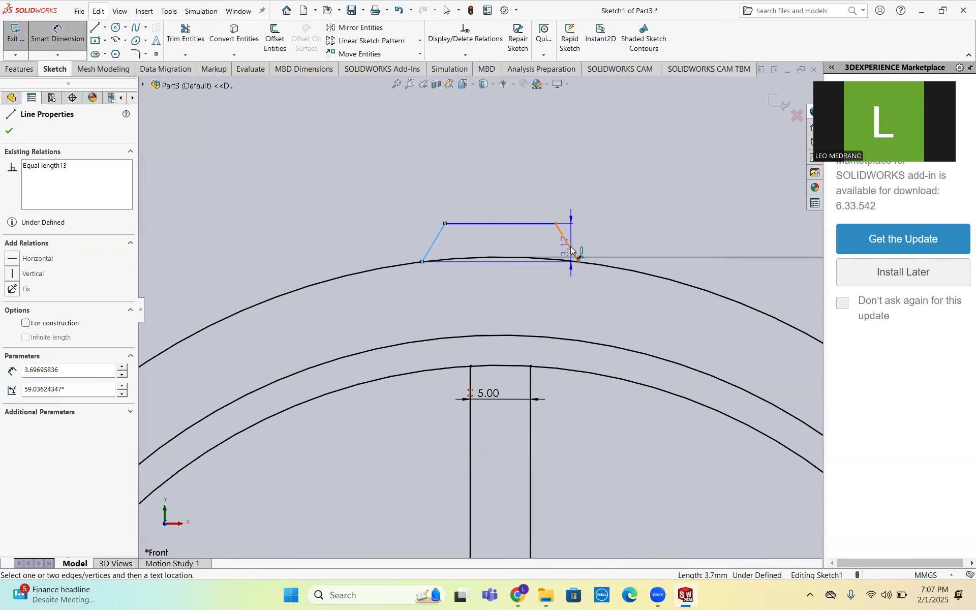
click(474, 327)
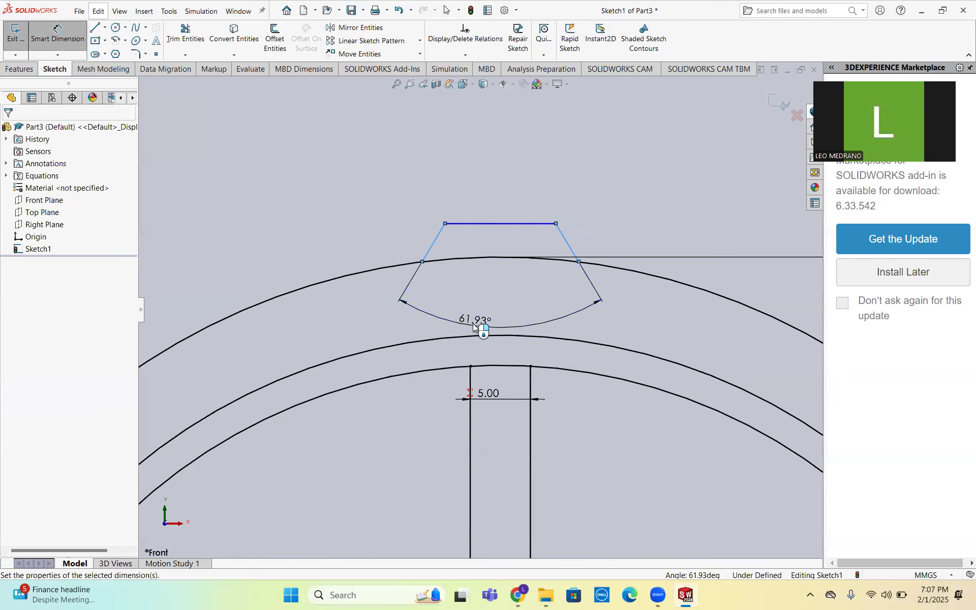
text(60)
key(Return)
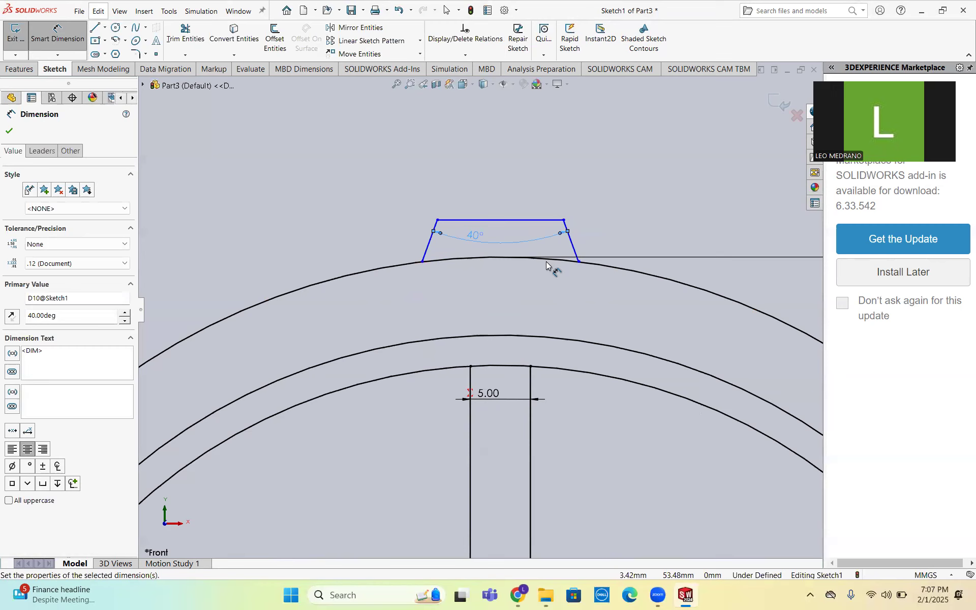
- Dimension the length of the tooth's top line at 4 mm
click(458, 224)
click(475, 191)
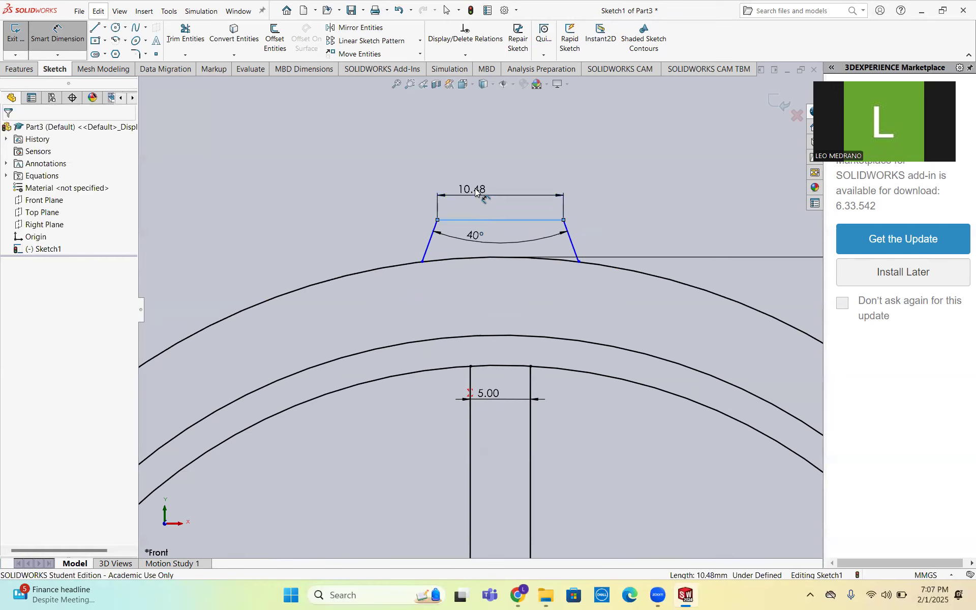
text(4)
key(Return)
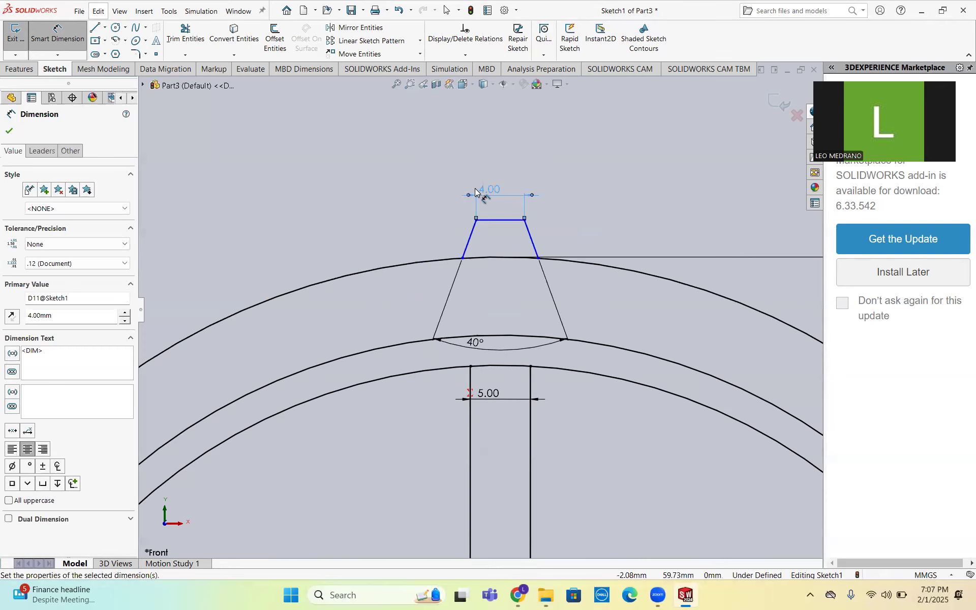
- Check the tooth's height dimension on the workshop drawing in the browser and return to the SOLIDWORKS sketch
mouse_move(517, 593)
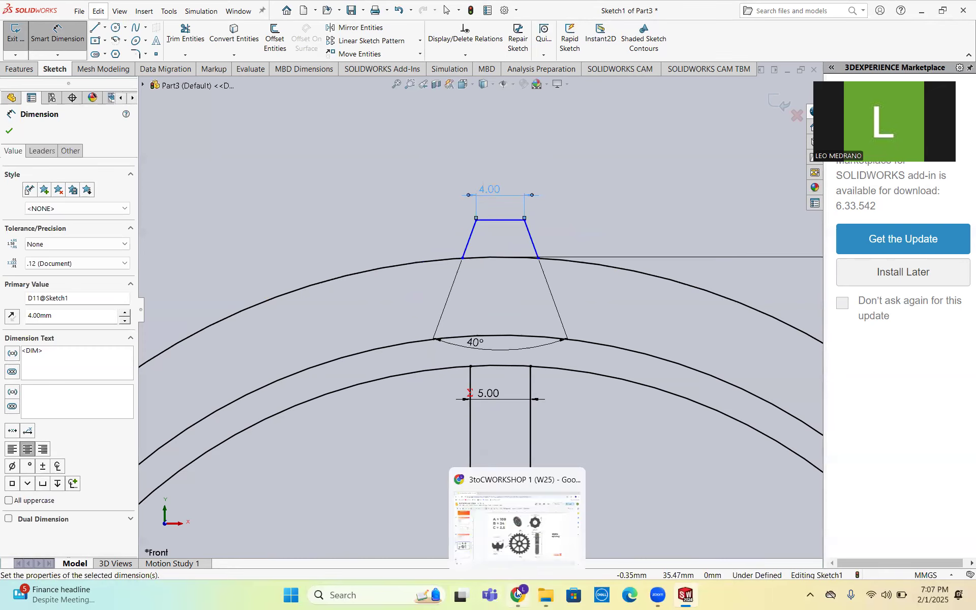
click(517, 593)
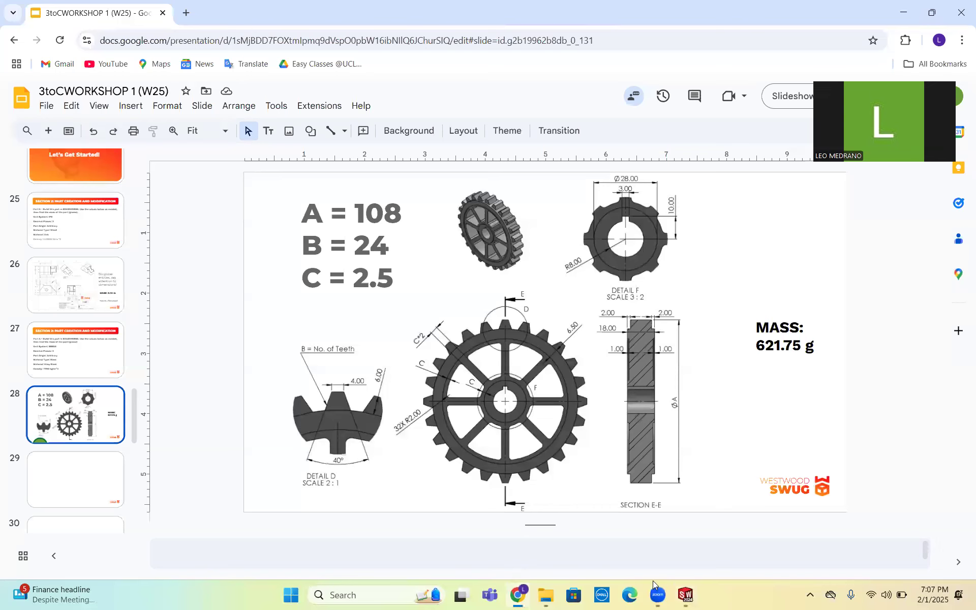
click(674, 597)
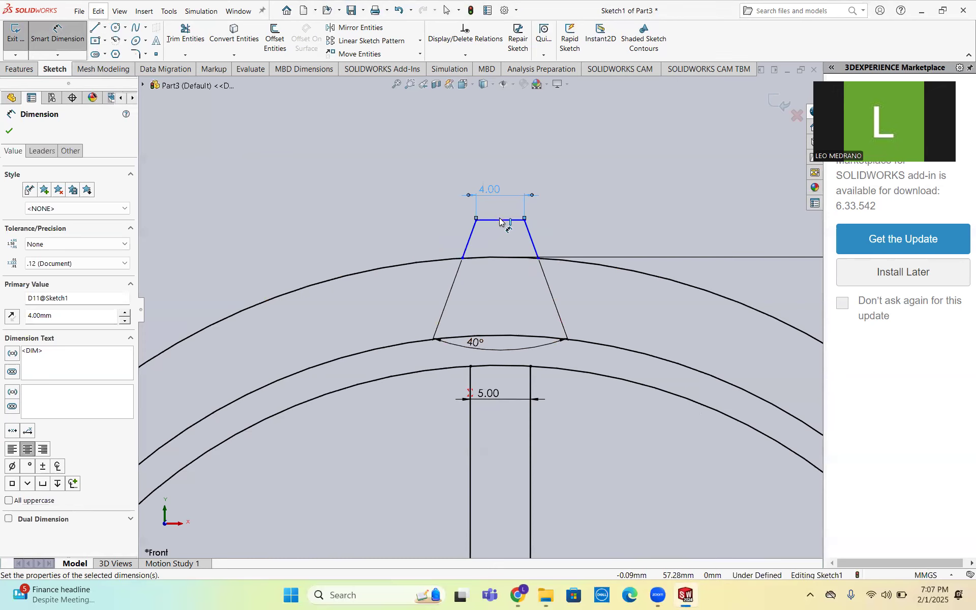
click(501, 260)
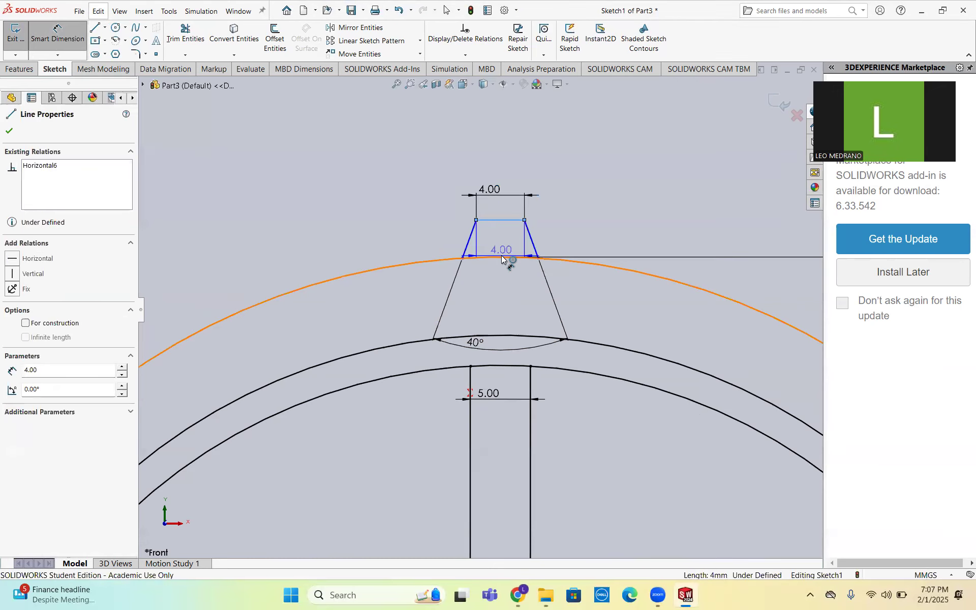
click(506, 260)
scroll(510, 276, up, 3)
scroll(472, 355, down, 2)
scroll(508, 361, up, 2)
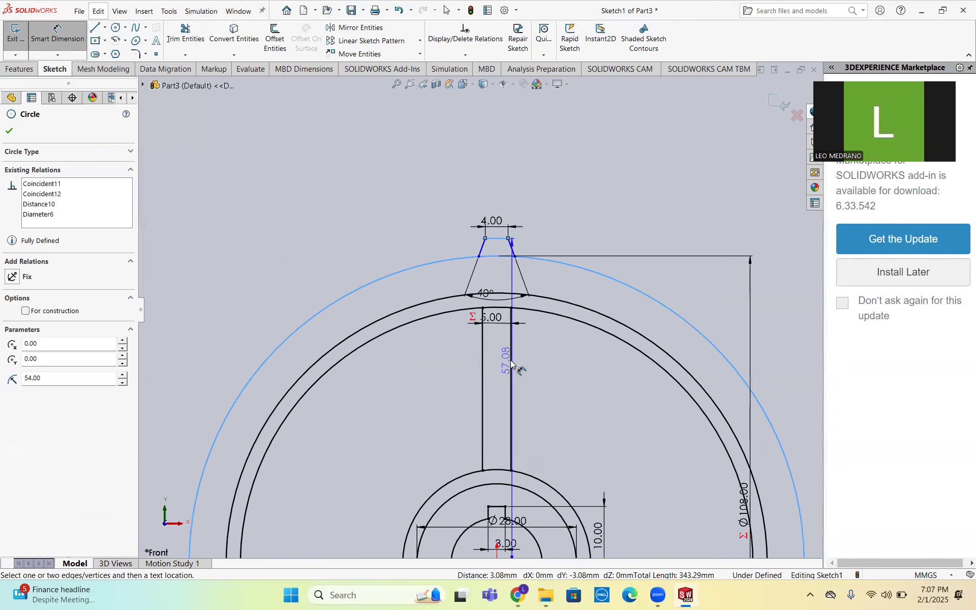
scroll(513, 365, down, 2)
scroll(514, 365, up, 3)
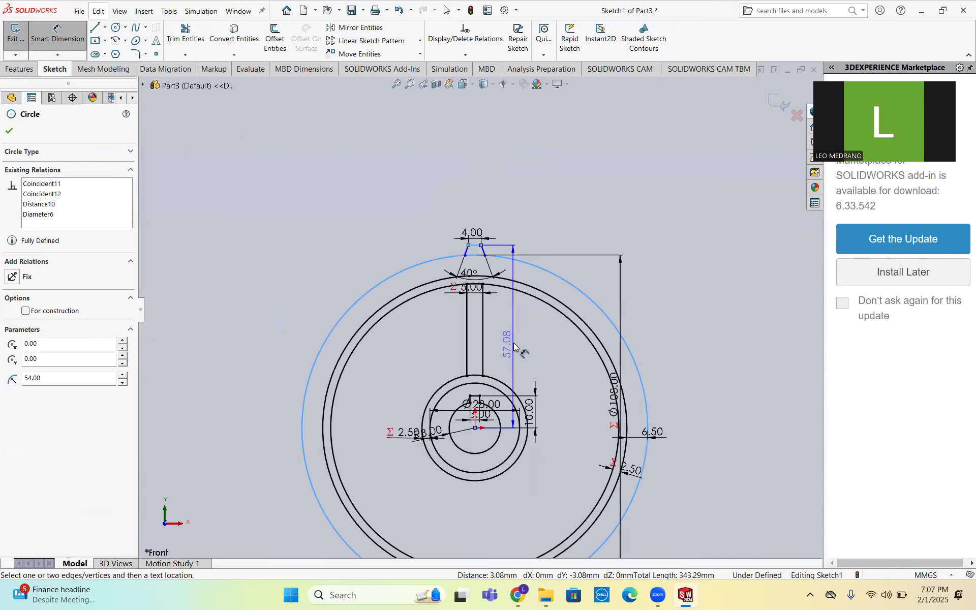
key(Escape)
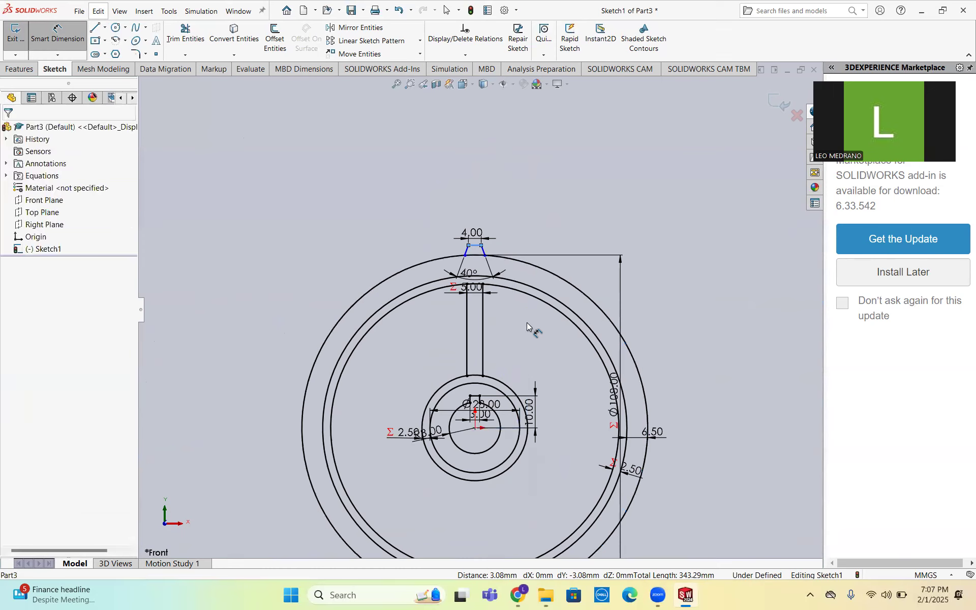
- Dimension the vertical height of the tooth's slanted side at 6 mm and leave the dimension command
click(476, 229)
scroll(475, 239, down, 4)
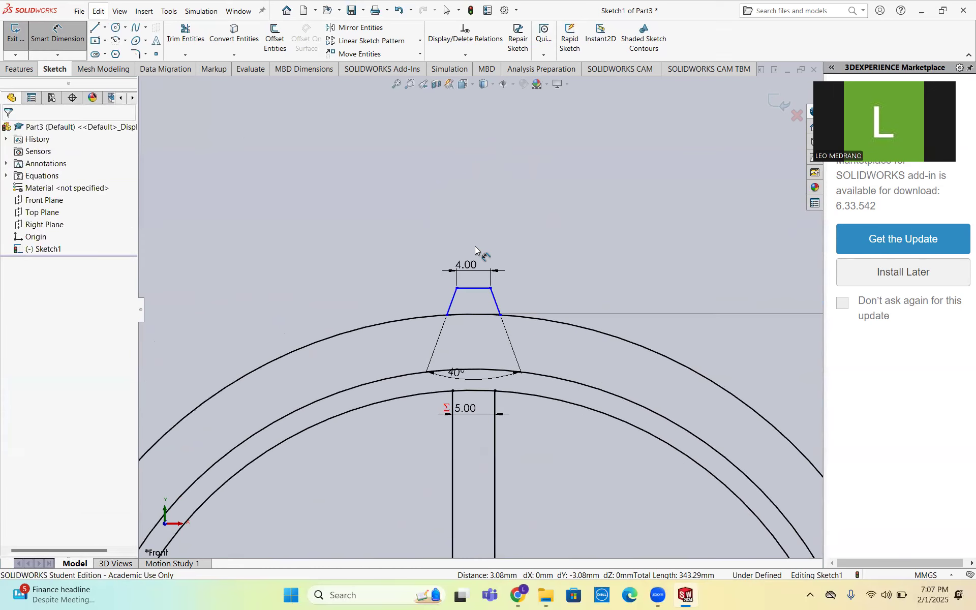
click(506, 315)
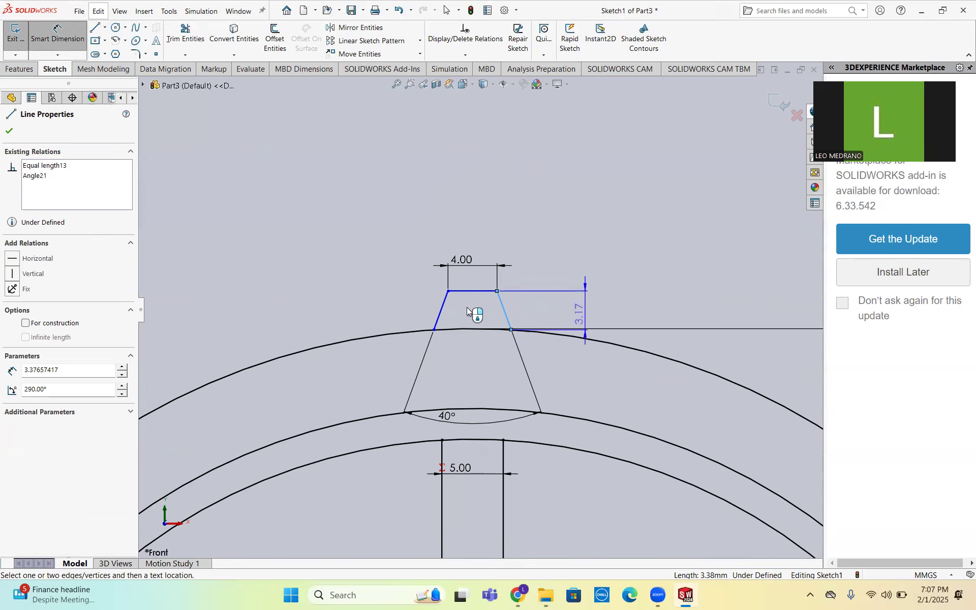
click(615, 308)
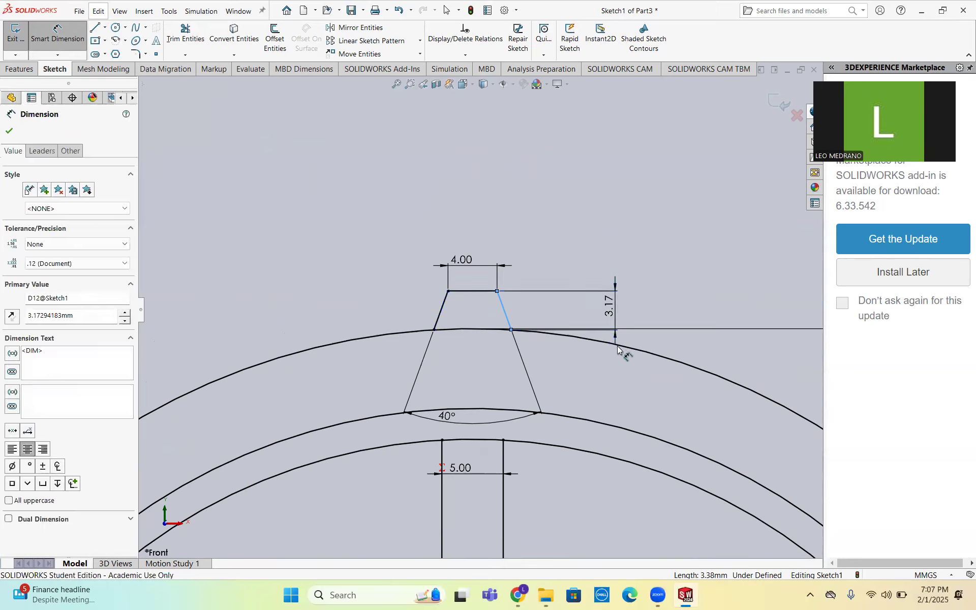
text(6)
key(Return)
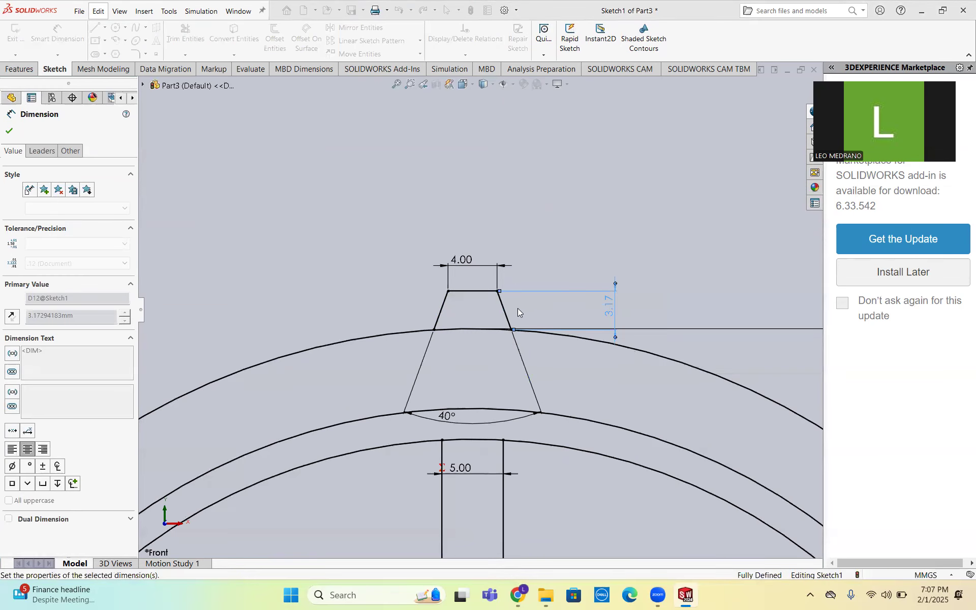
click(44, 30)
- Exit the gear's base sketch with the dimensioned tooth profile
scroll(352, 225, up, 5)
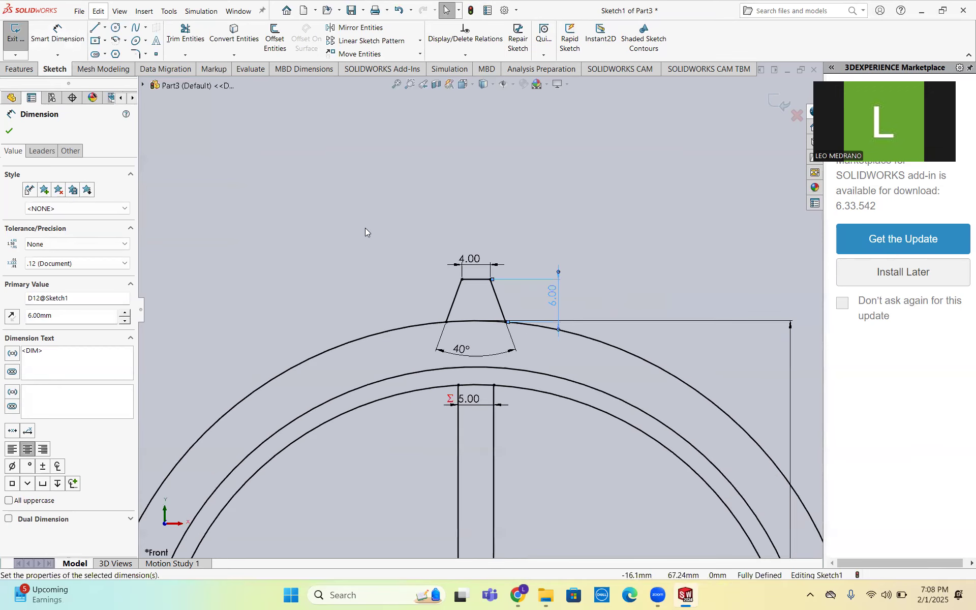
scroll(409, 295, down, 3)
scroll(457, 315, up, 1)
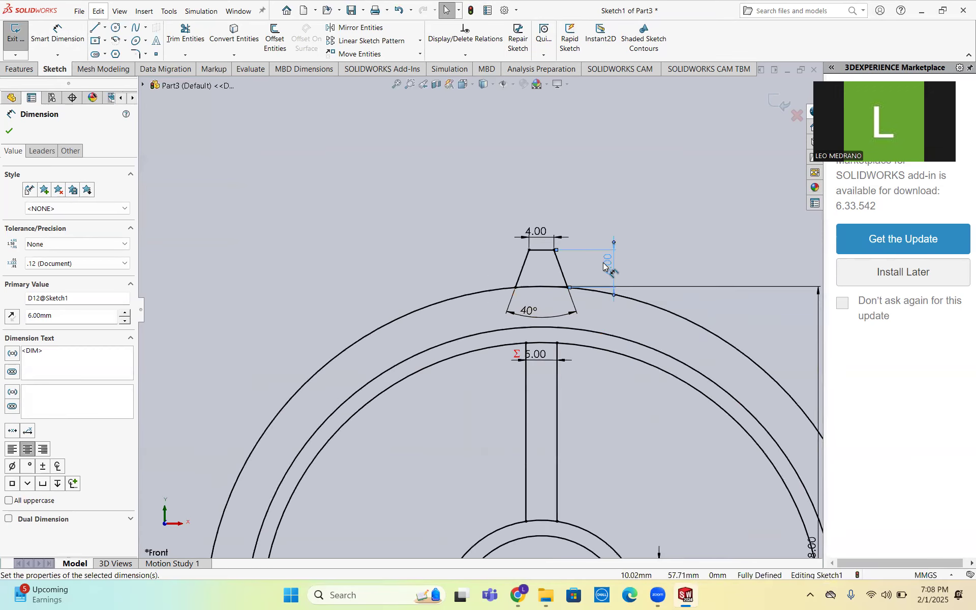
scroll(562, 284, up, 3)
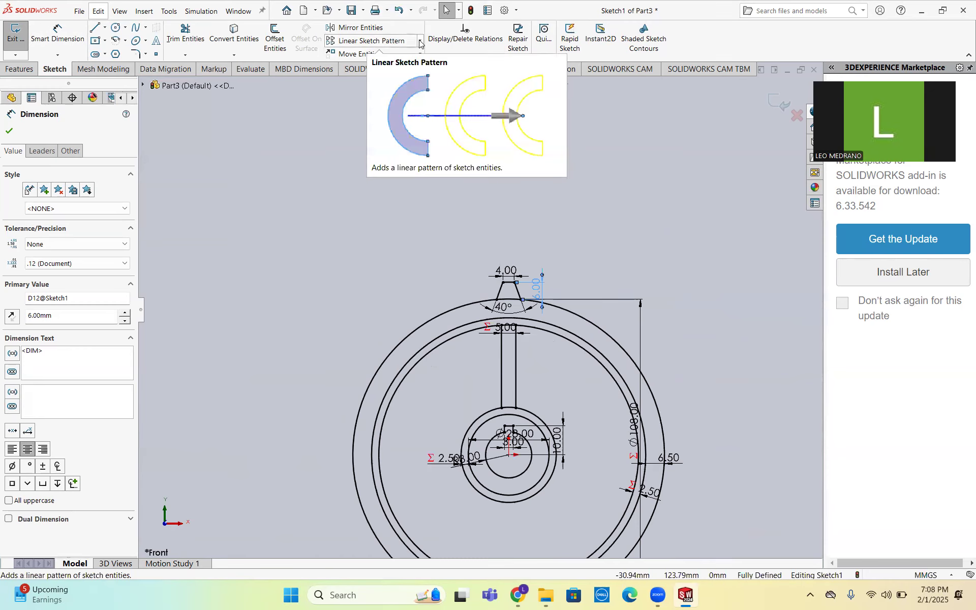
click(9, 37)
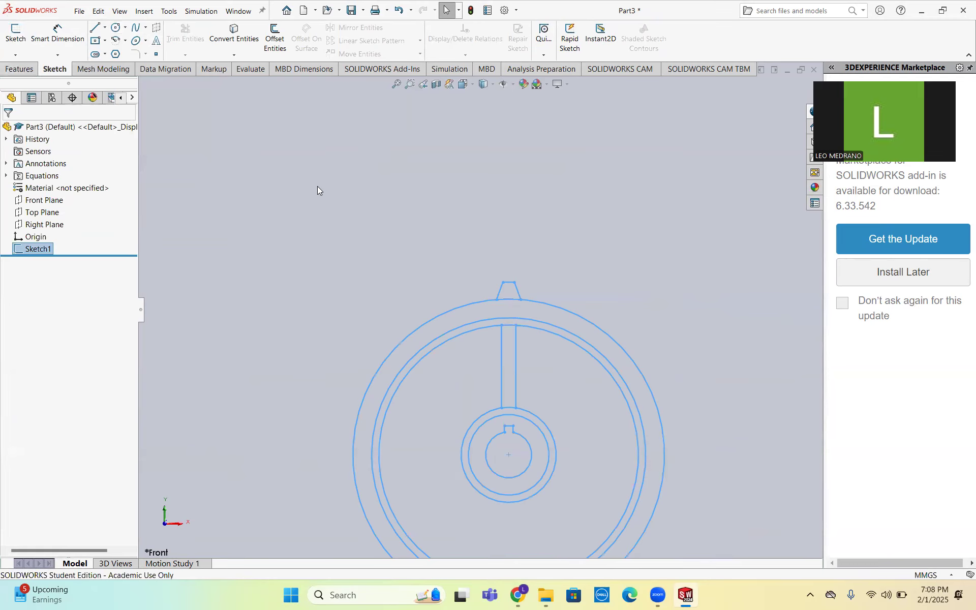
click(11, 70)
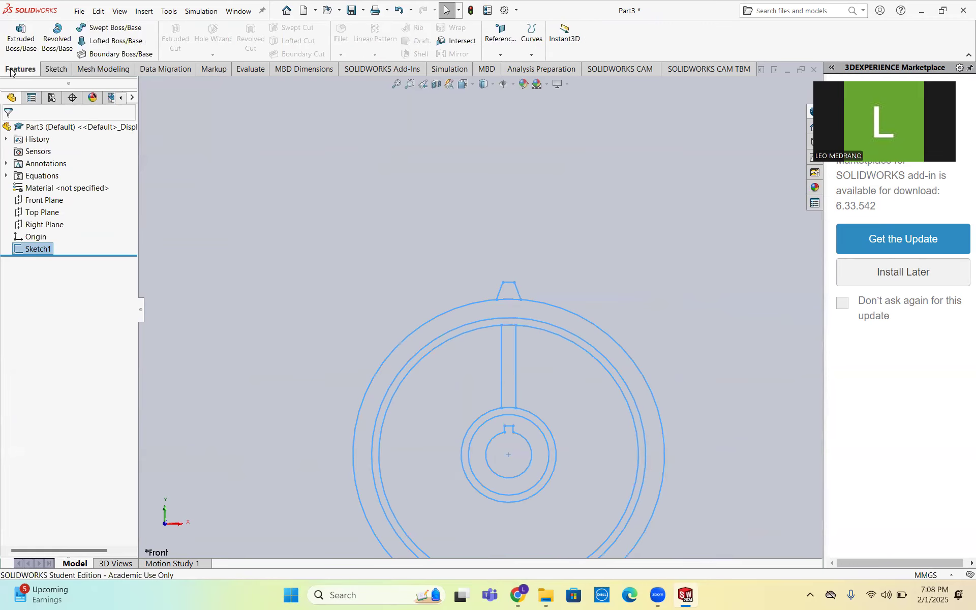
mouse_move(487, 194)
middle_down()
mouse_move(447, 218)
mouse_move(457, 239)
mouse_move(479, 212)
middle_up()
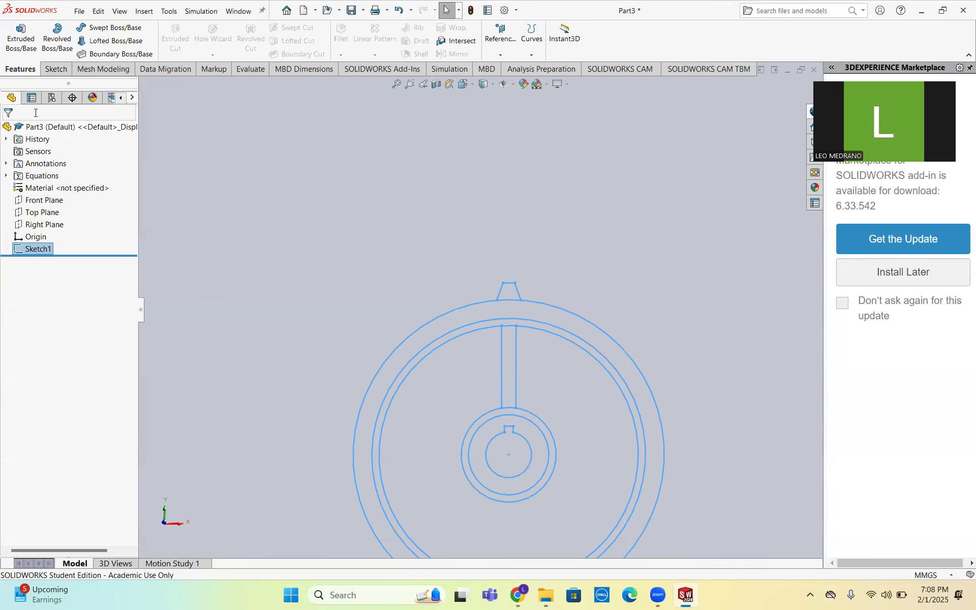
click(56, 70)
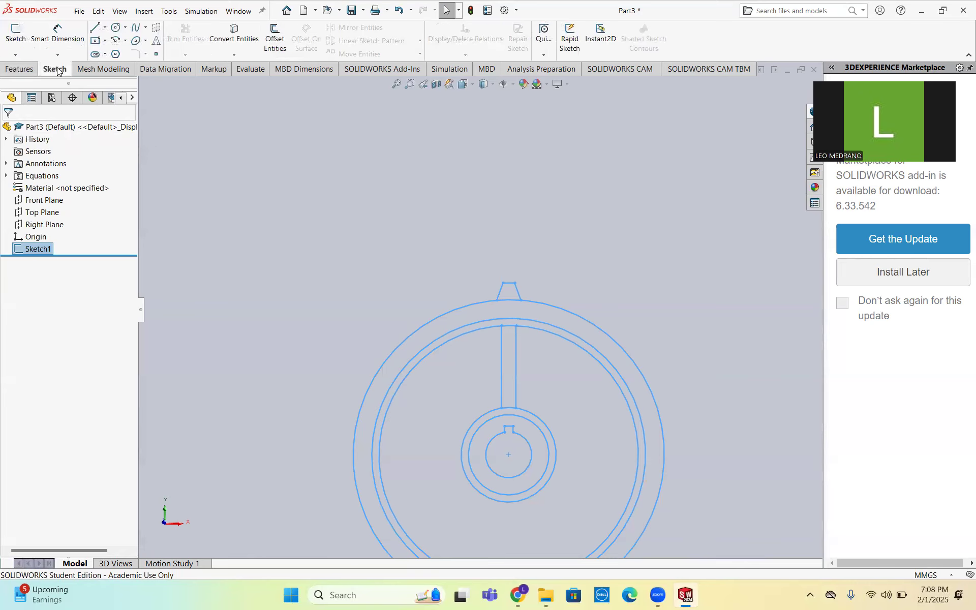
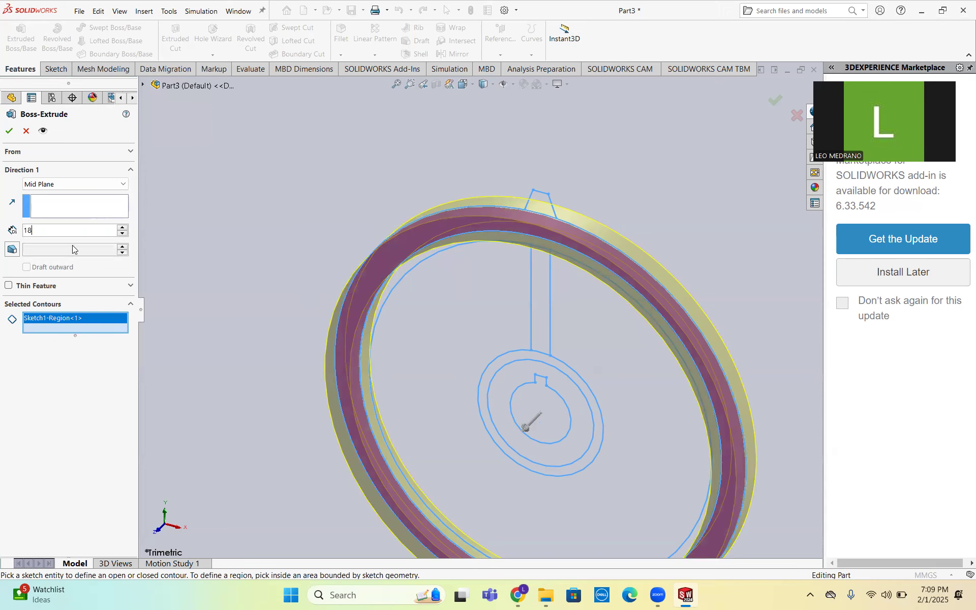
- Extrude the outer rim ring and the keyed hub region of the base sketch 18 mm with a Mid Plane end condition
key(Return)
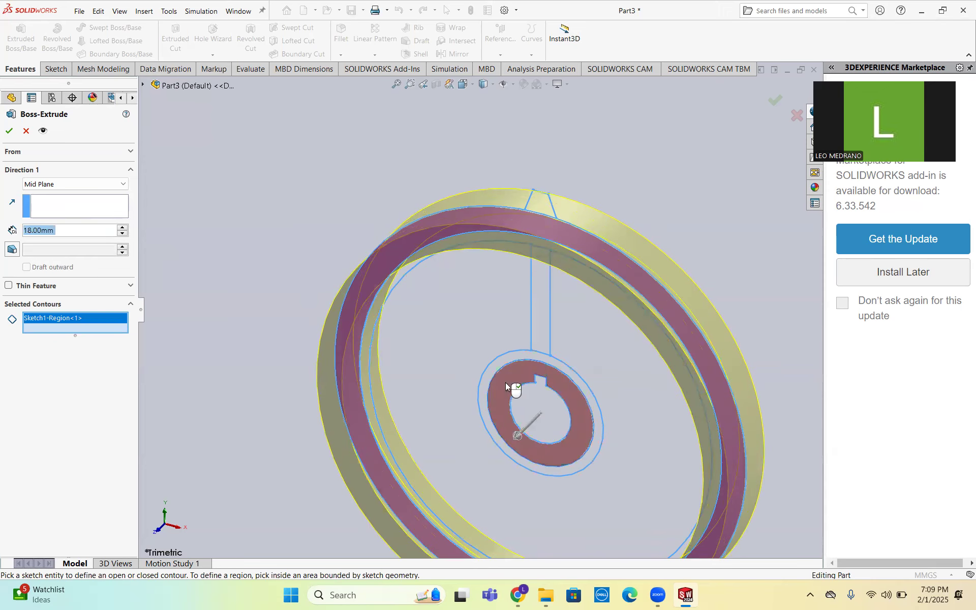
click(505, 387)
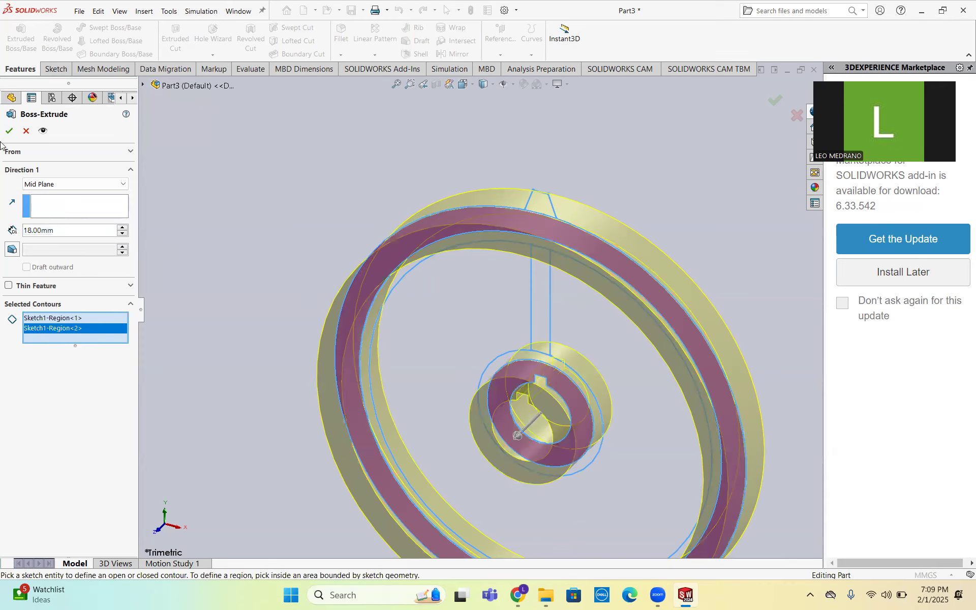
middle_drag(256, 165, 292, 153)
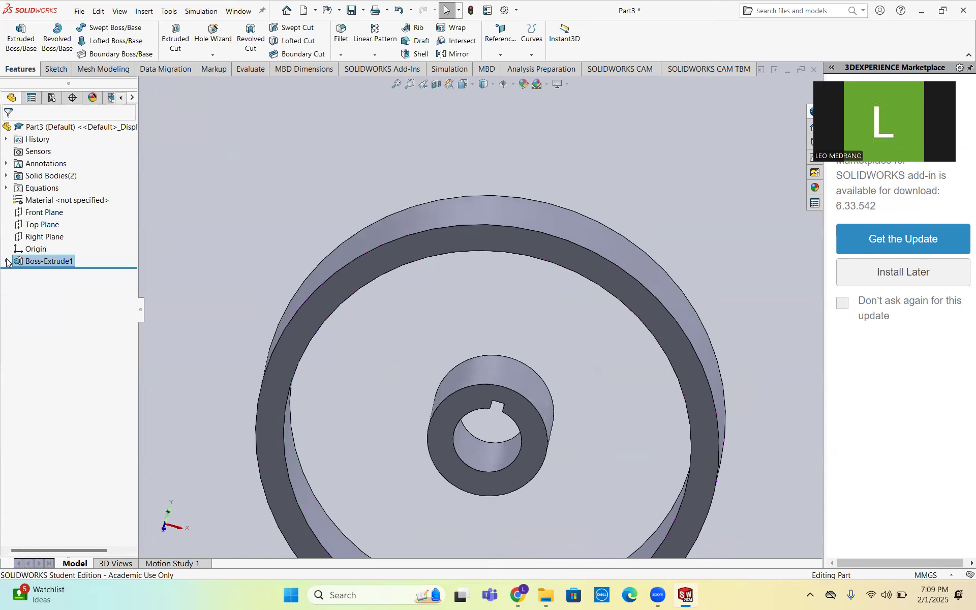
- Start a second boss extrusion from the same base sketch and check the section thicknesses on the workshop drawing
click(7, 262)
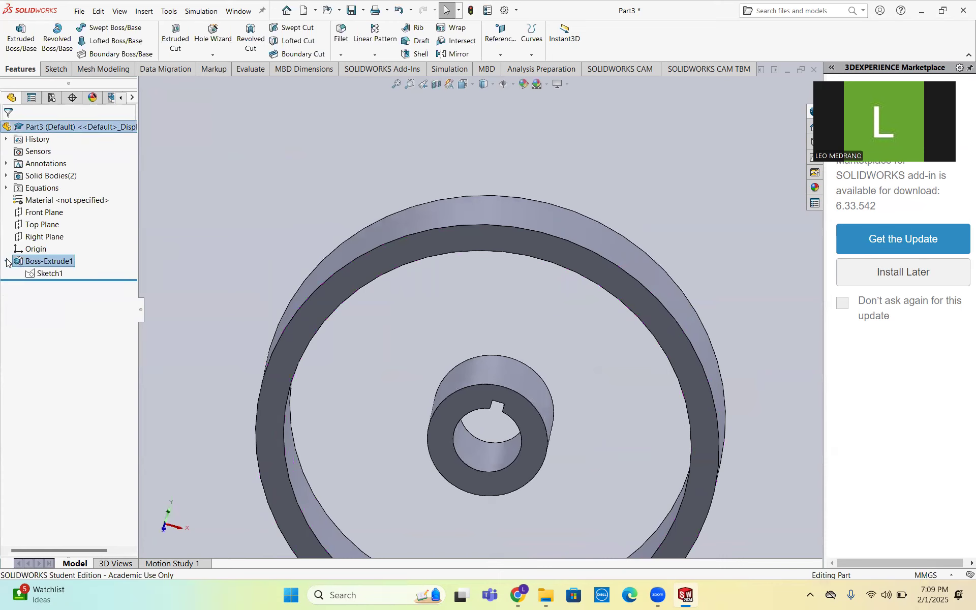
click(46, 273)
click(20, 46)
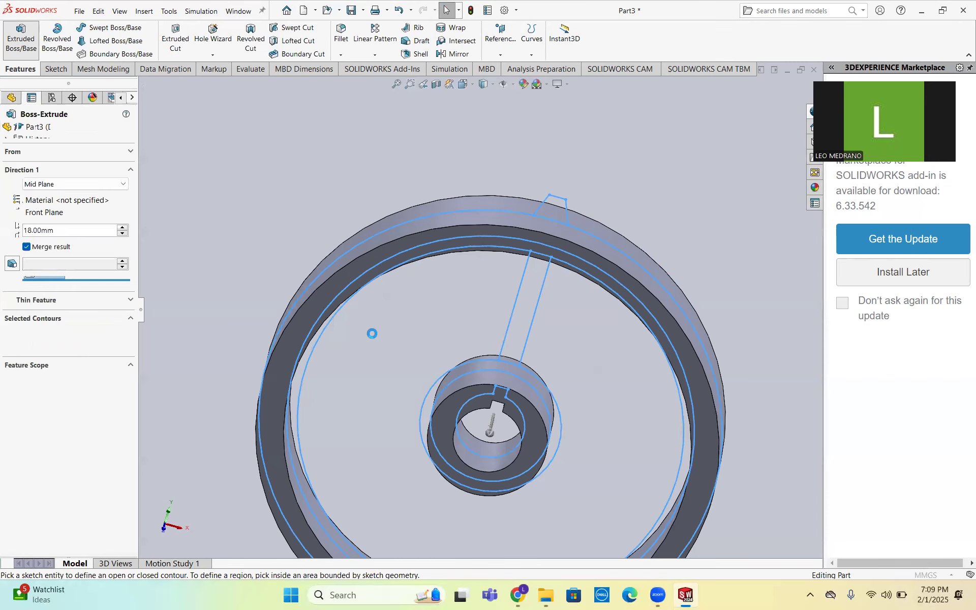
click(508, 597)
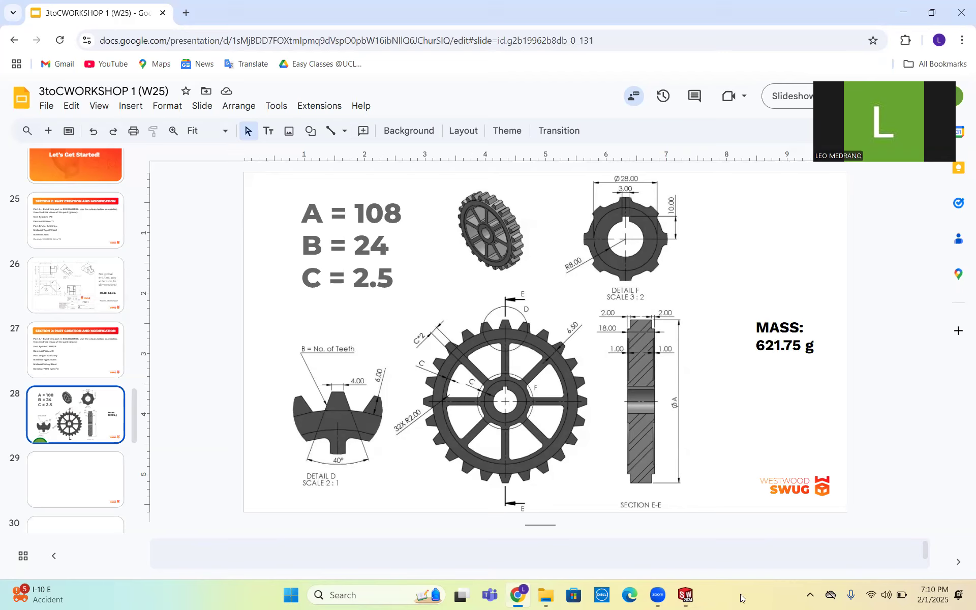
click(686, 597)
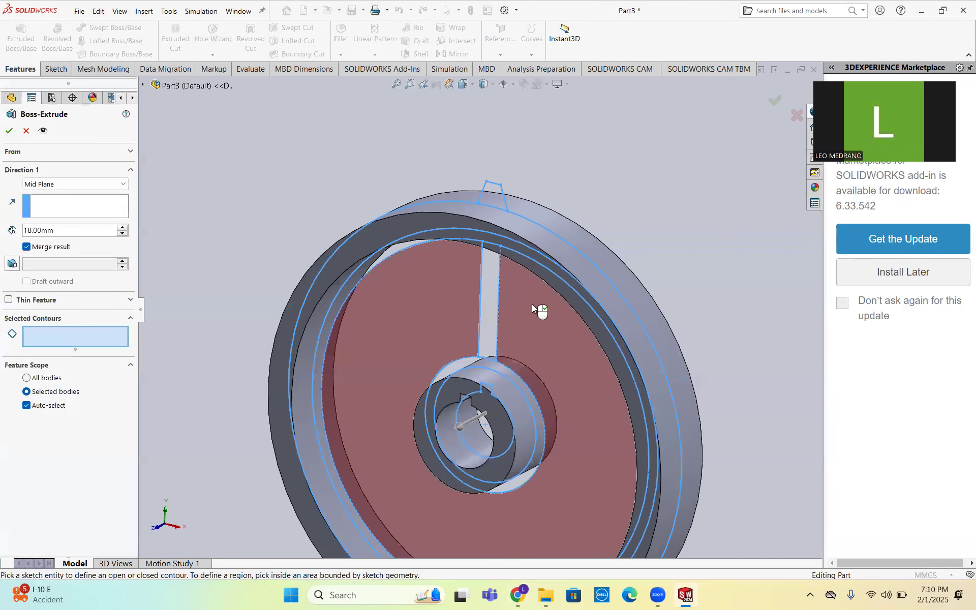
- Extrude the thin ring inside the rim and the ring around the hub 16 mm with a Mid Plane end condition
click(483, 236)
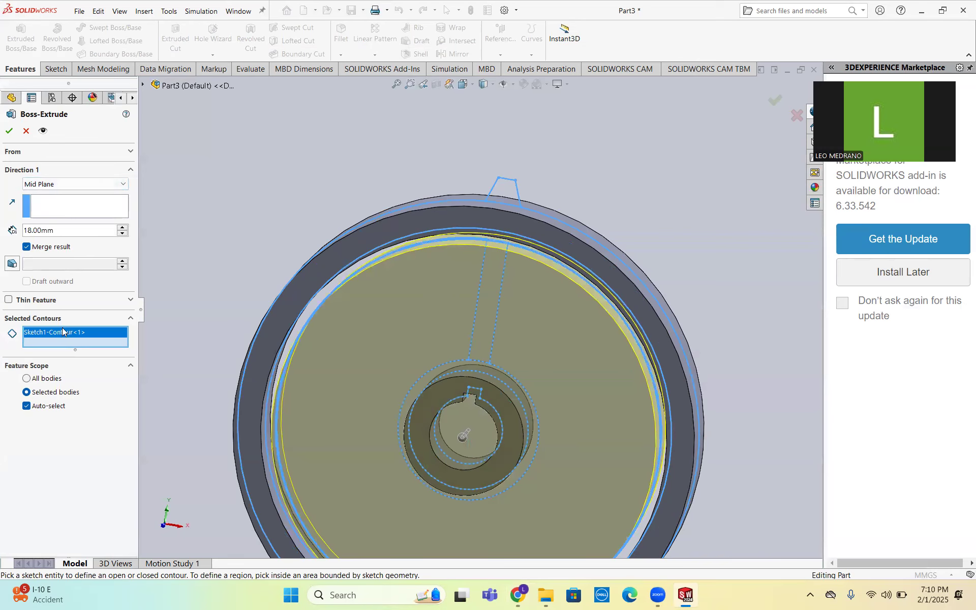
key(Delete)
scroll(422, 242, down, 5)
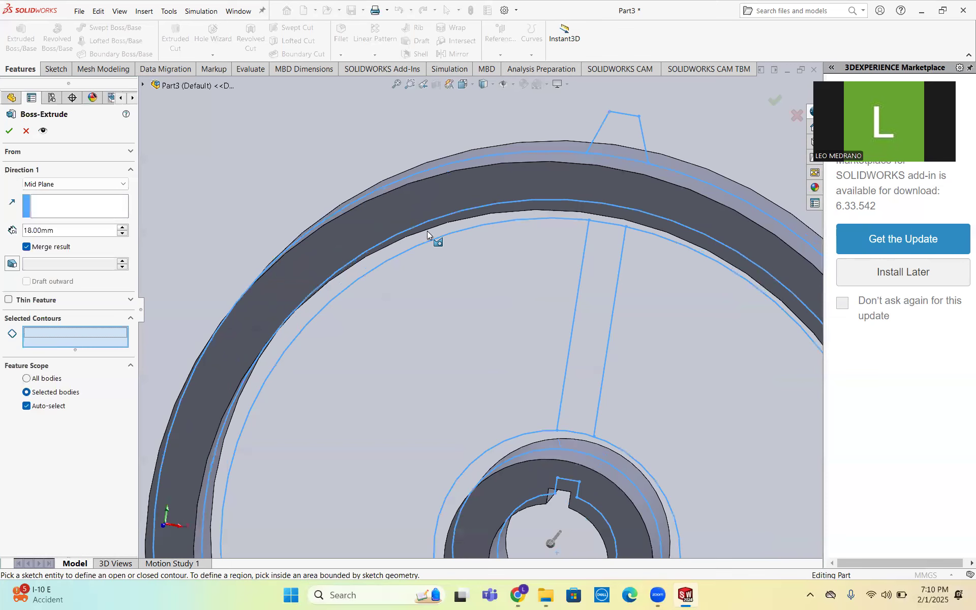
click(436, 227)
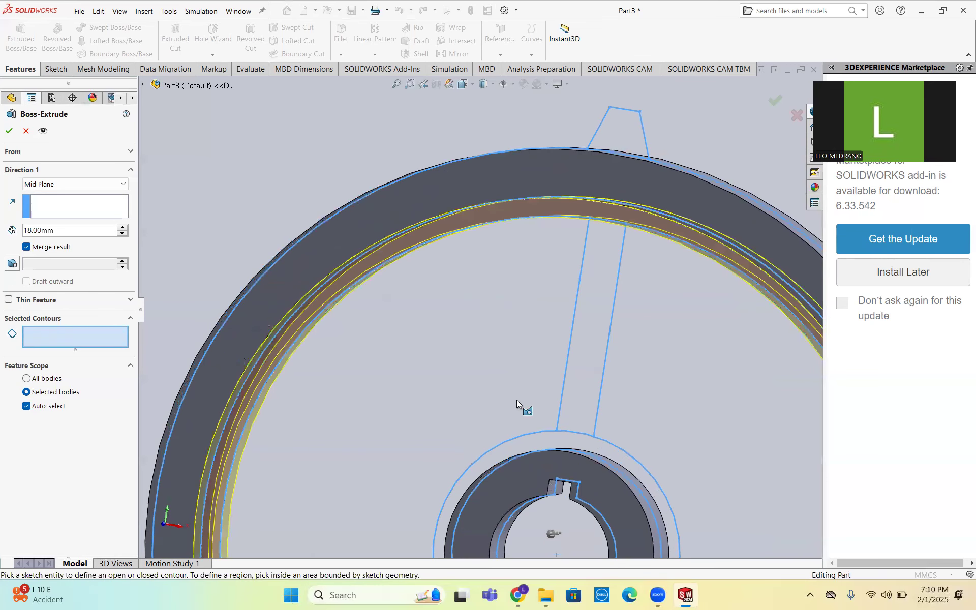
click(520, 444)
double_click(53, 230)
text(16)
key(Return)
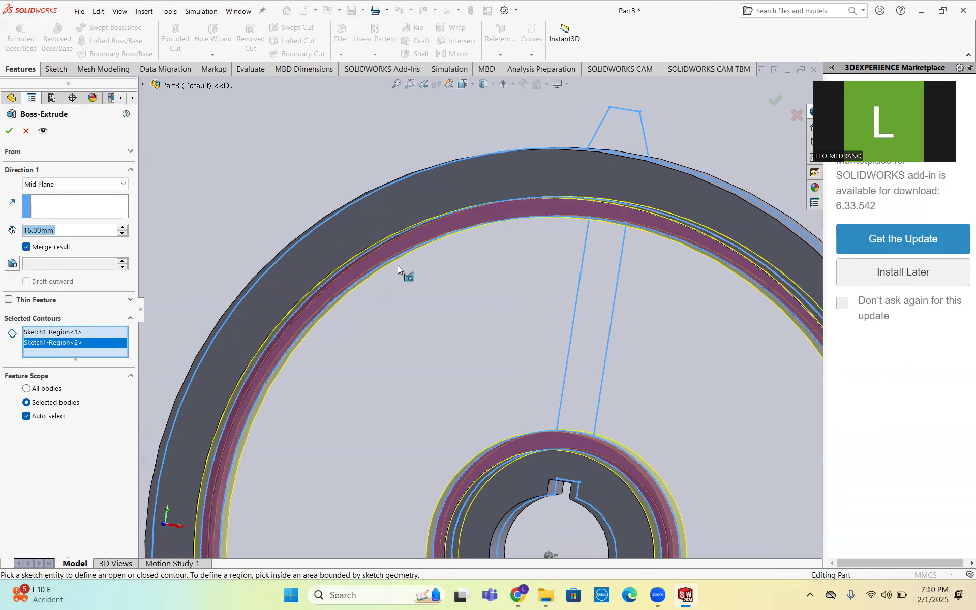
scroll(447, 252, up, 3)
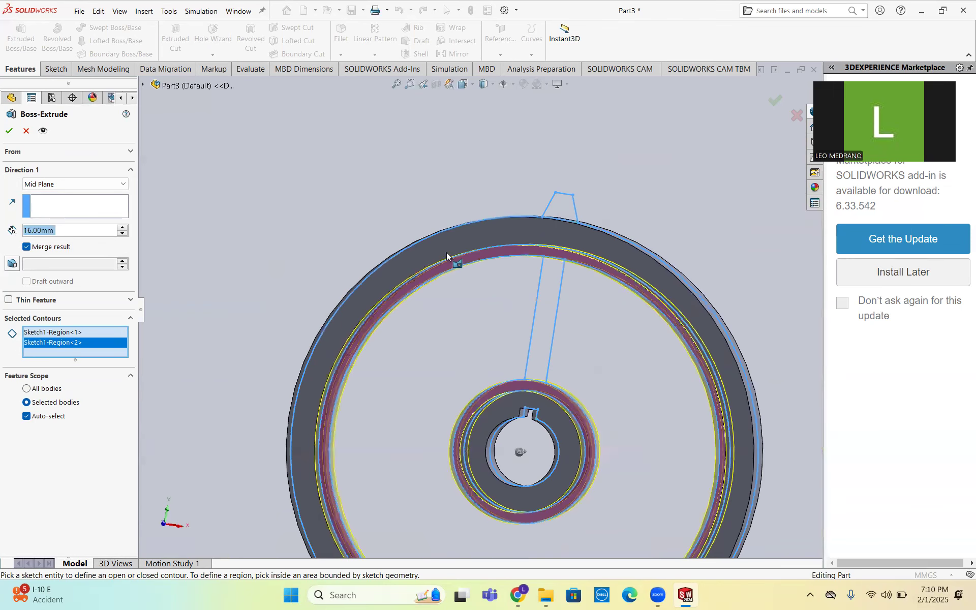
click(9, 132)
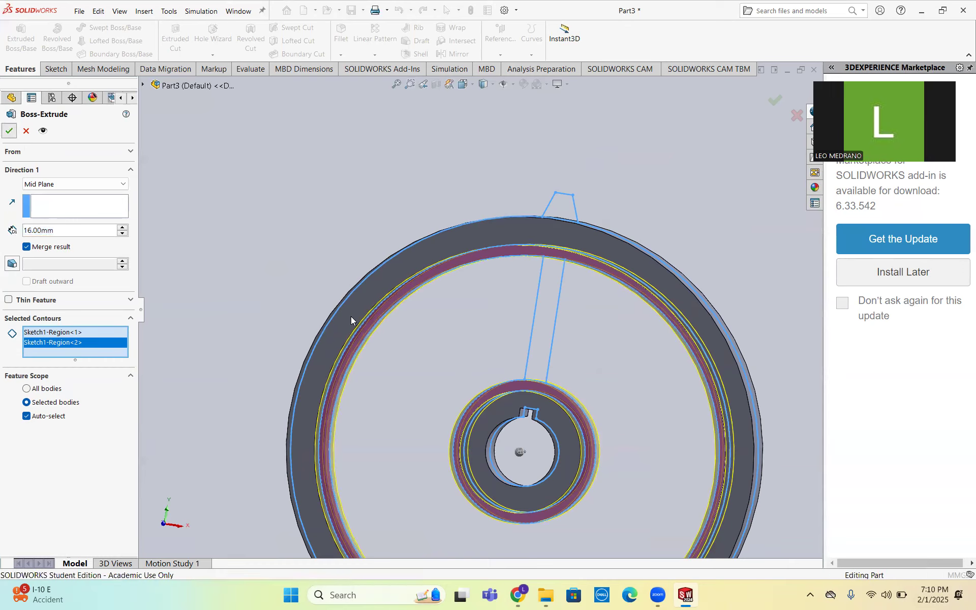
mouse_move(386, 339)
middle_down()
mouse_move(371, 333)
mouse_move(379, 325)
middle_up()
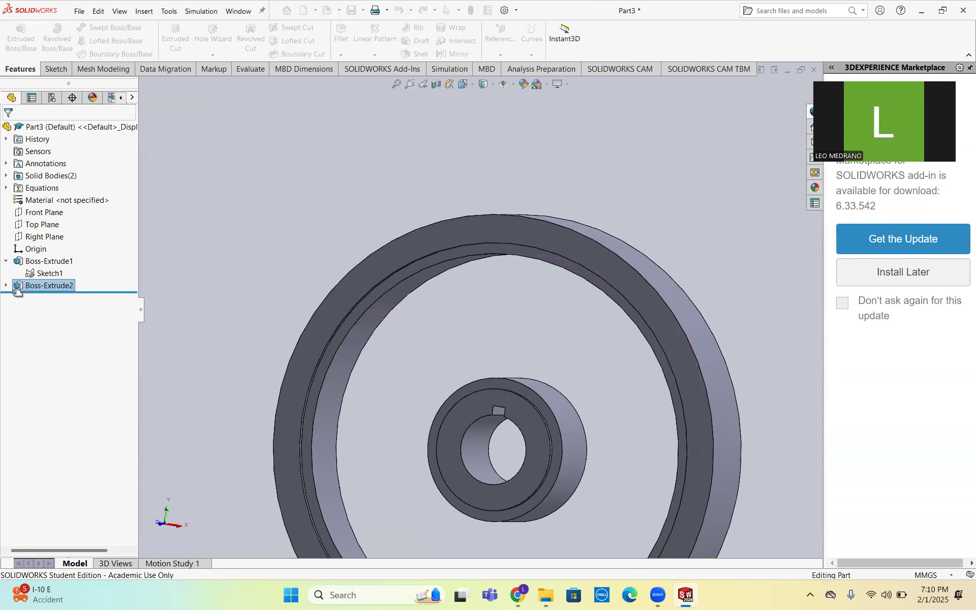
- Extrude the spoke region of the base sketch 16 mm with a Mid Plane end condition, merging it with the rim and hub
click(49, 273)
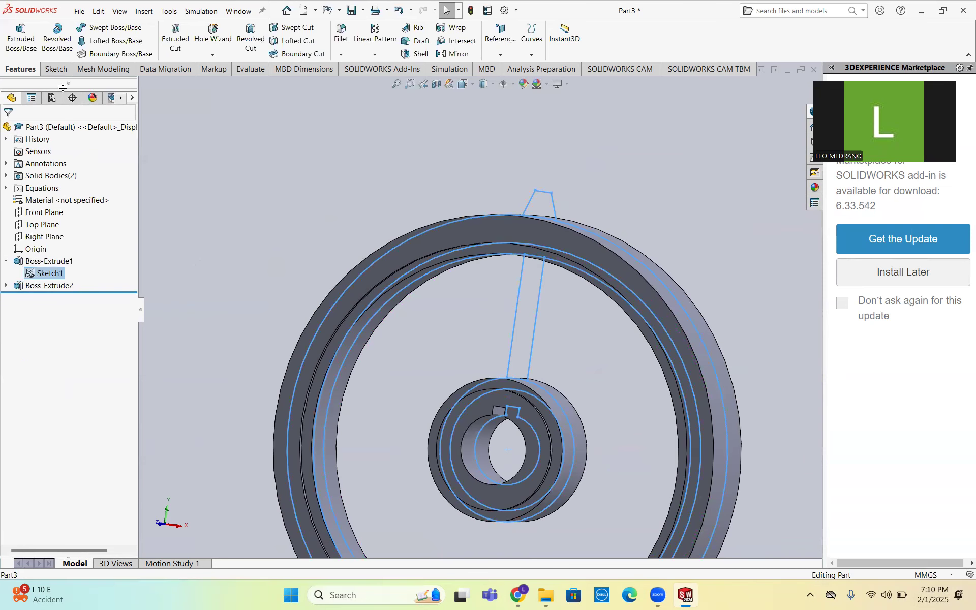
click(21, 38)
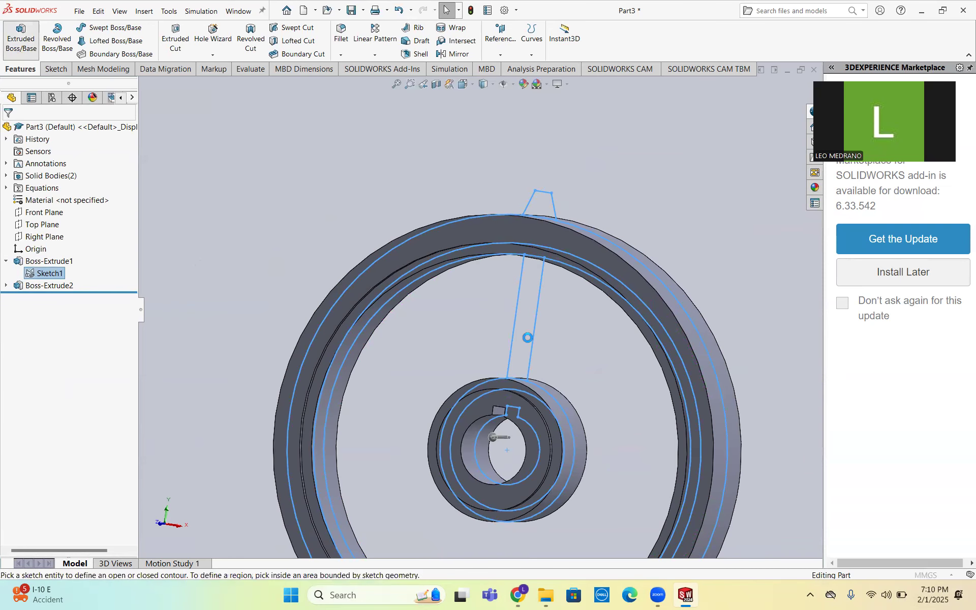
click(528, 338)
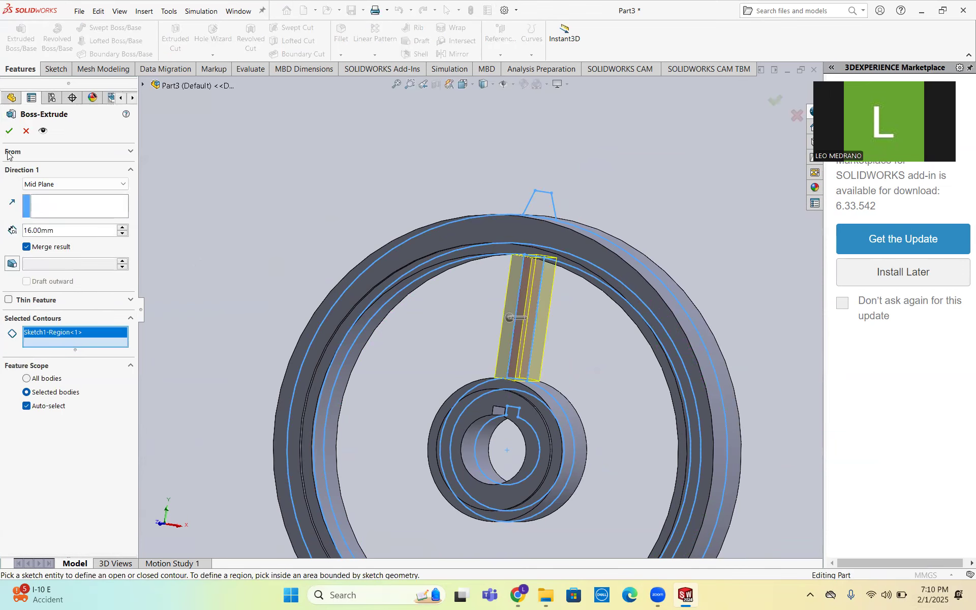
click(9, 130)
middle_drag(667, 431, 515, 320)
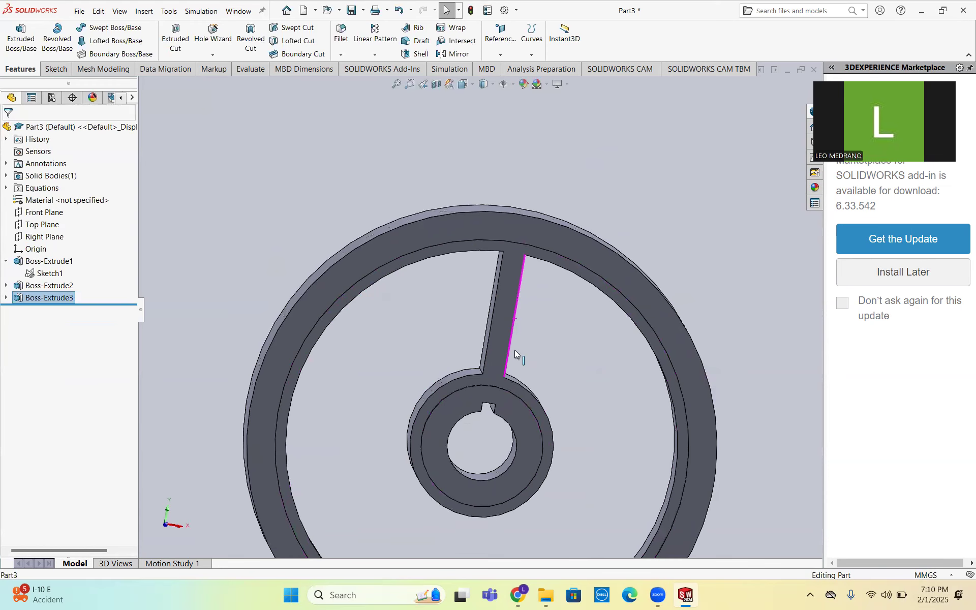
- Circular-pattern the spoke extrusion about the hub's circular edge with 8 equally spaced instances over 360 degrees
click(49, 298)
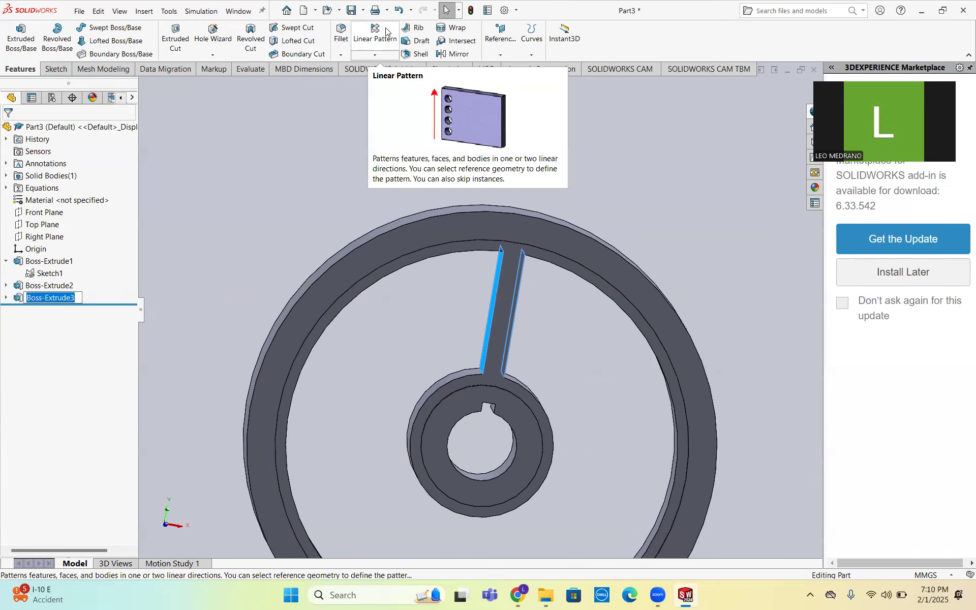
click(376, 55)
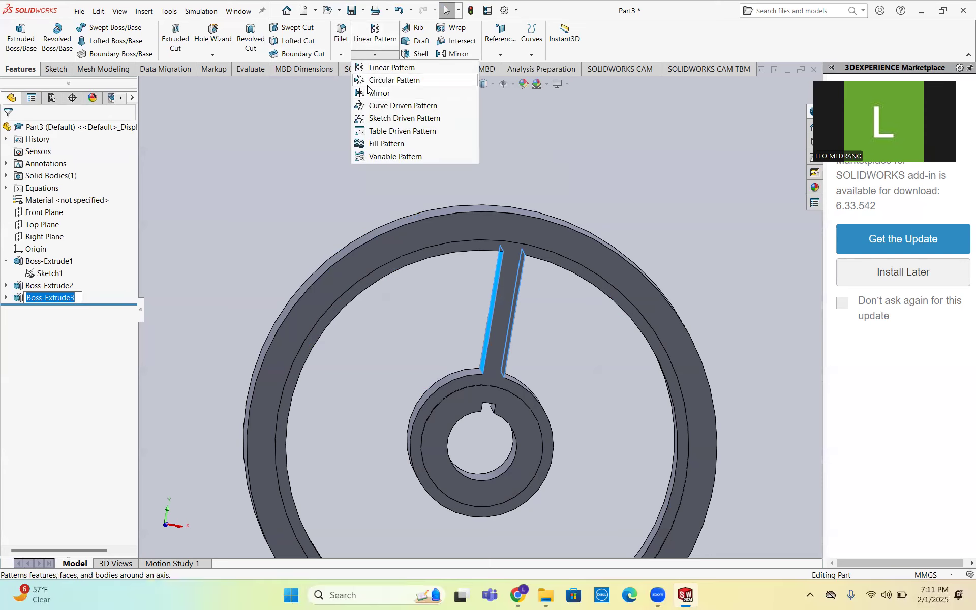
click(394, 80)
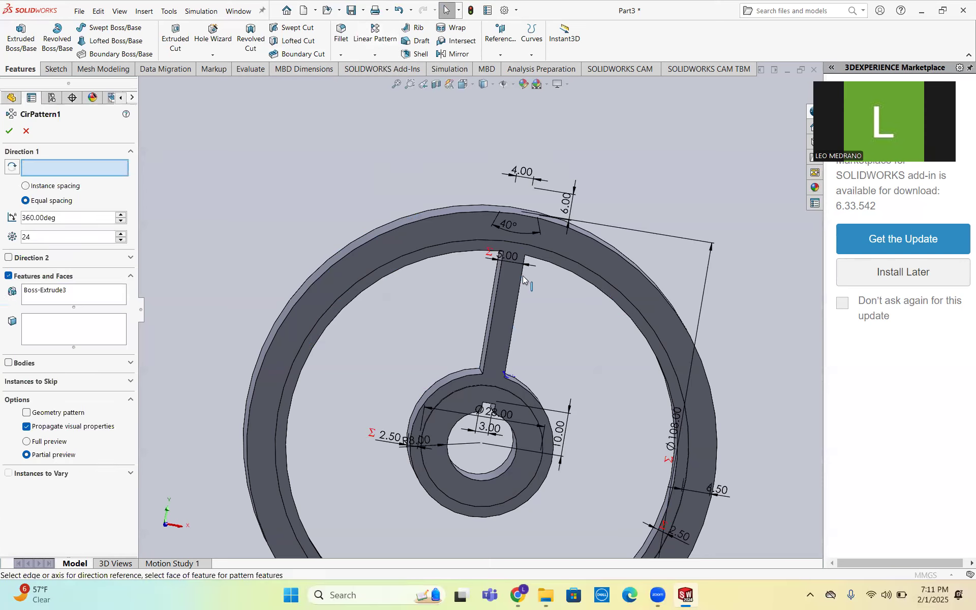
middle_drag(502, 266, 513, 278)
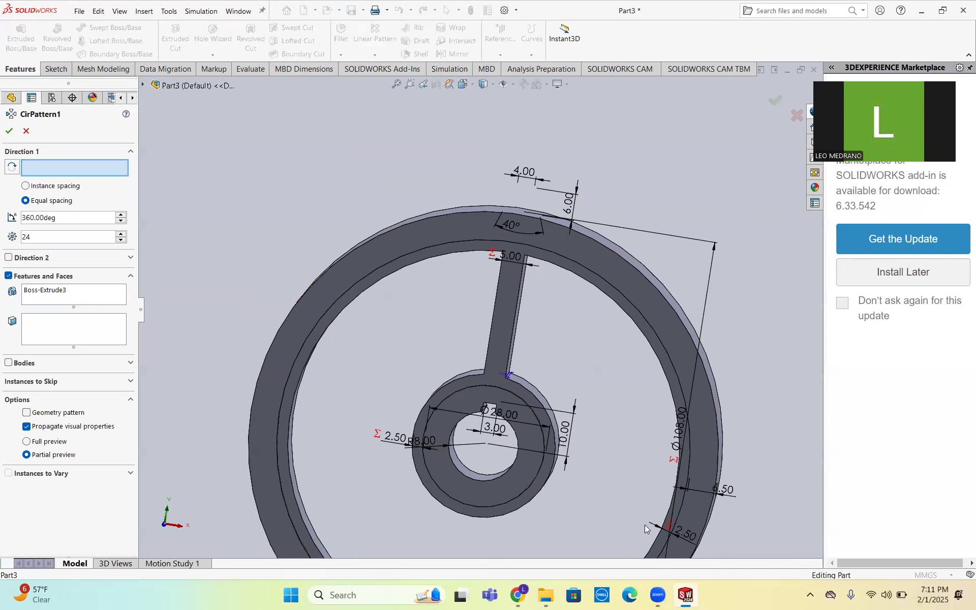
scroll(630, 400, down, 2)
scroll(485, 300, up, 6)
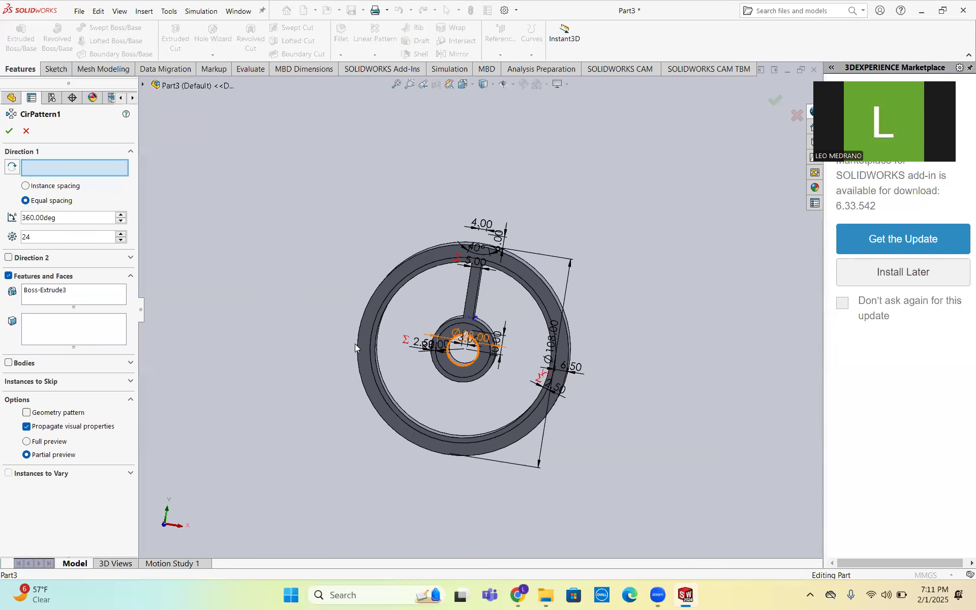
click(53, 237)
key(BackSpace)
key(BackSpace)
text(8)
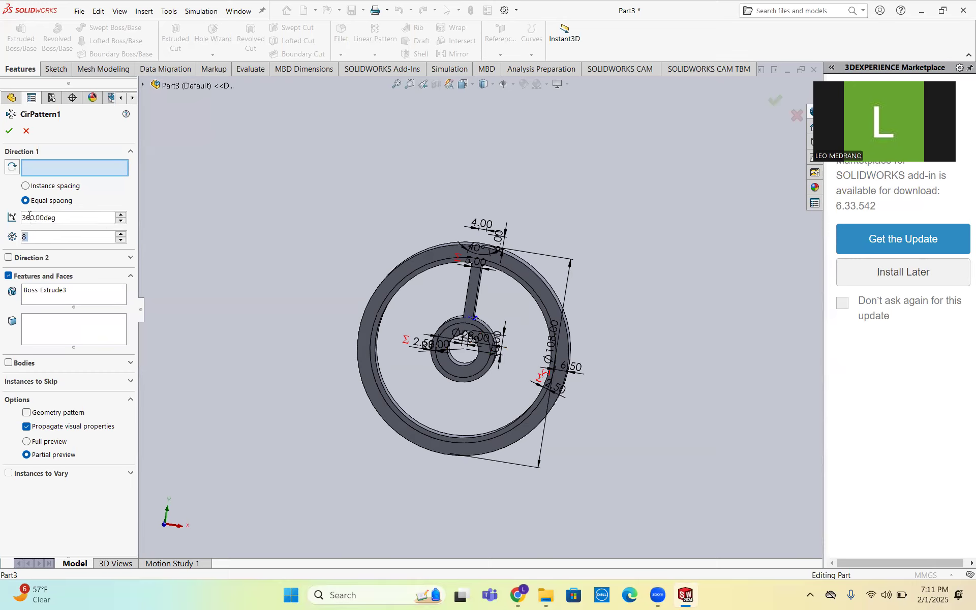
scroll(458, 330, down, 5)
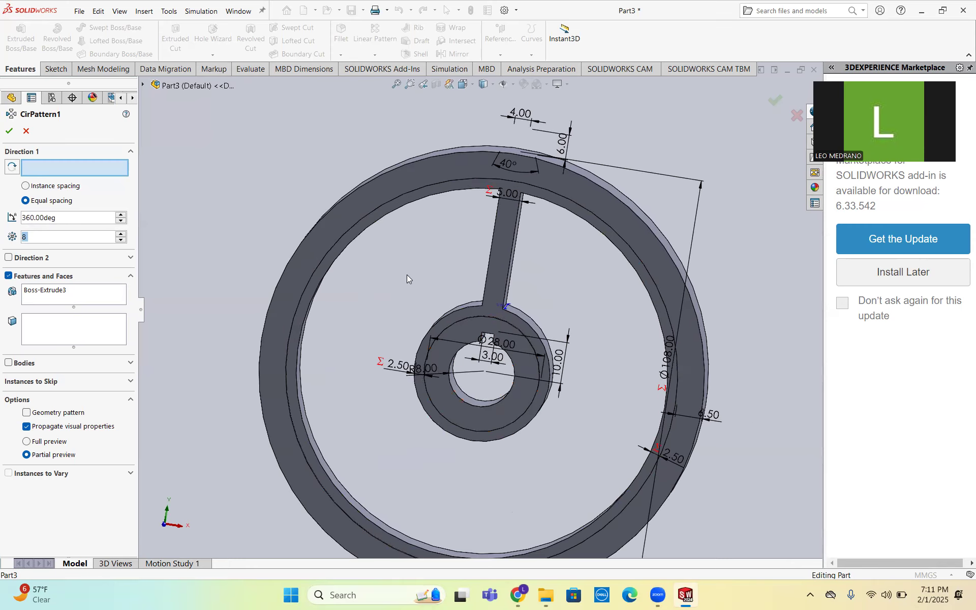
click(479, 316)
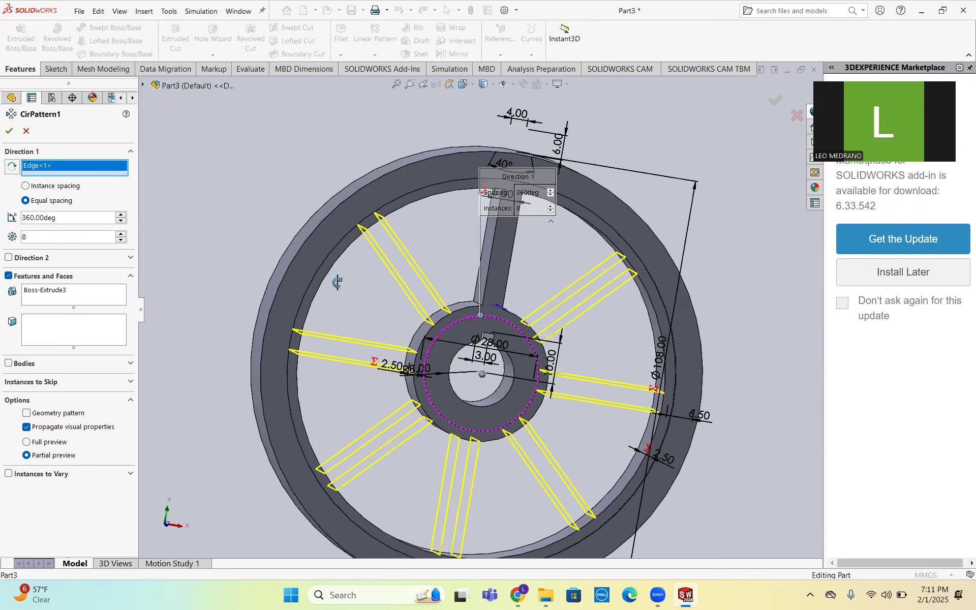
click(8, 131)
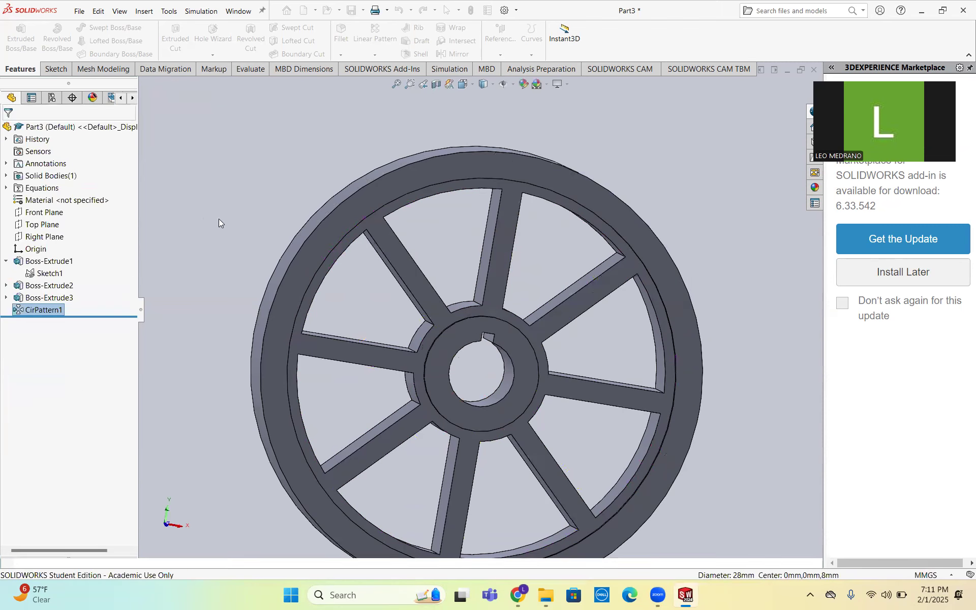
middle_drag(203, 220, 213, 229)
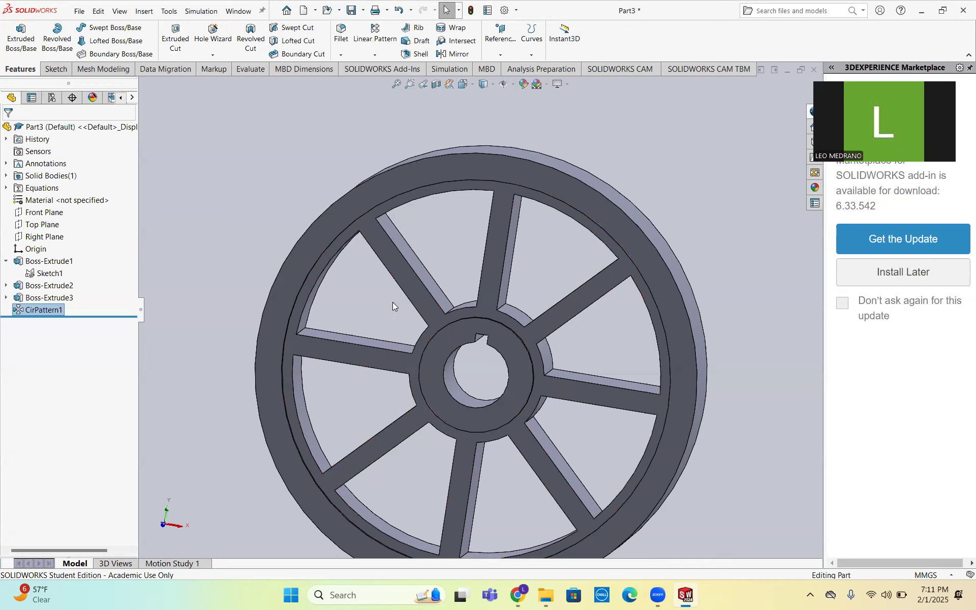
- Extrude the tooth profile of the base sketch 14 mm with a Mid Plane end condition, checking the thickness on the workshop drawing
click(50, 274)
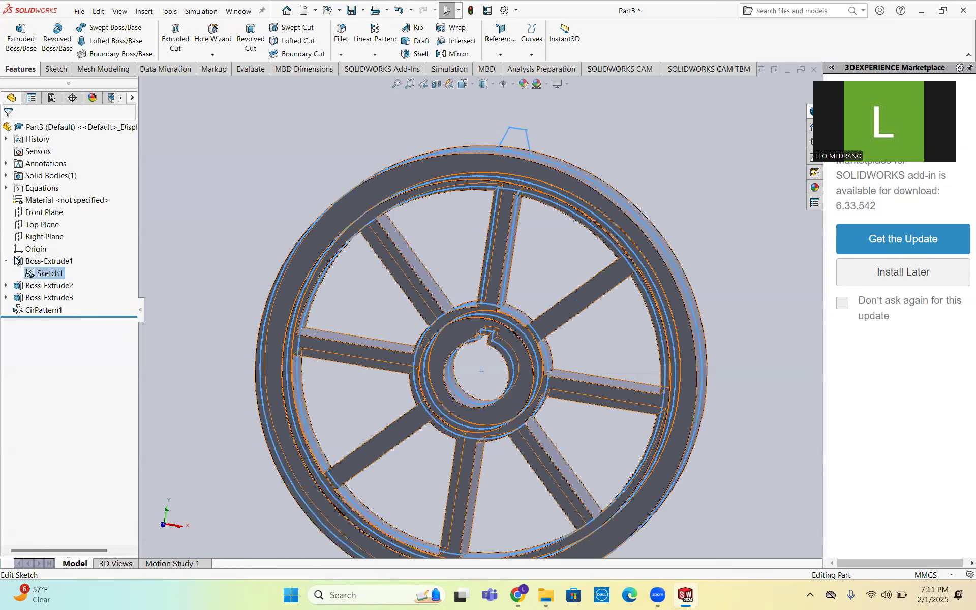
click(11, 35)
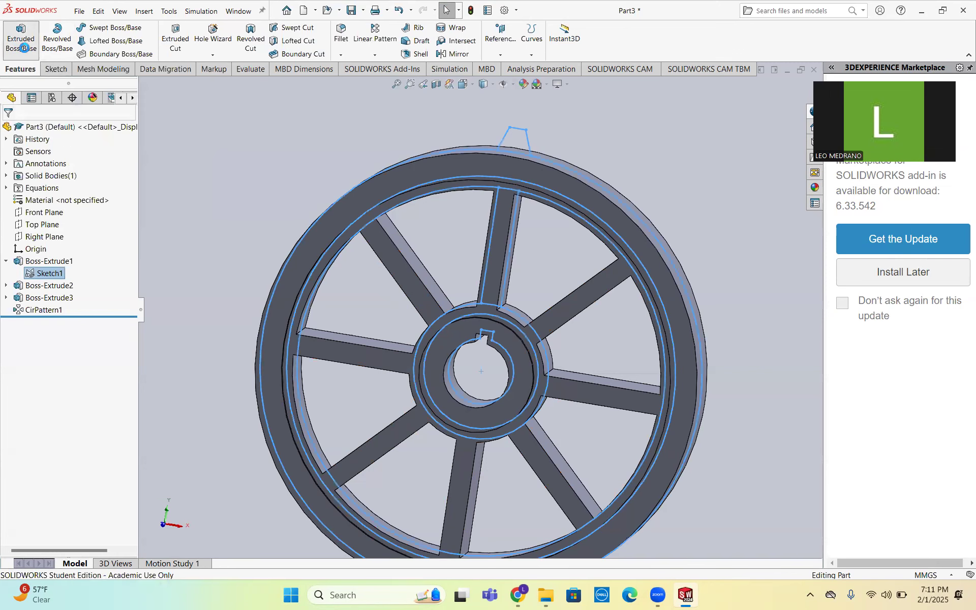
click(517, 596)
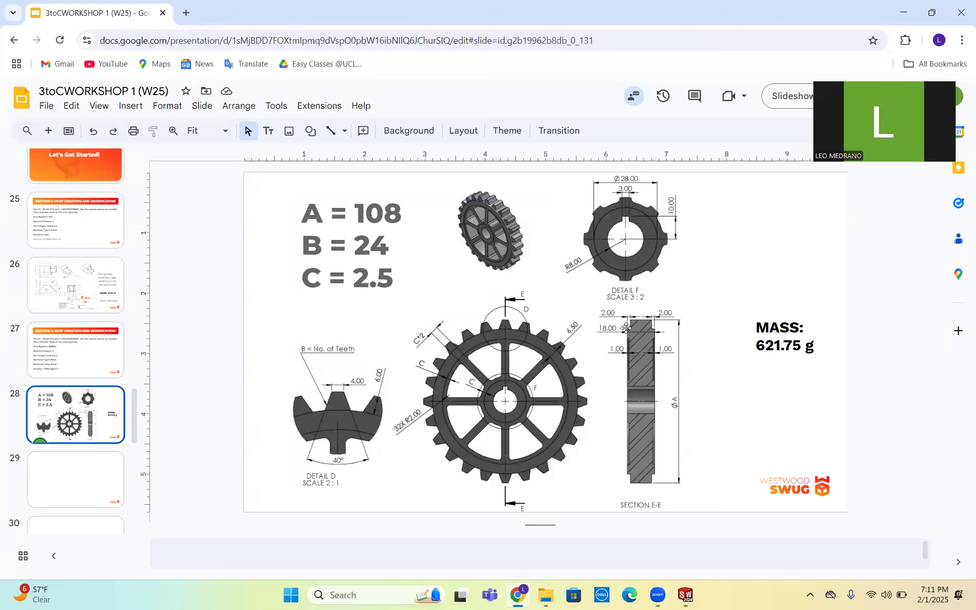
click(682, 596)
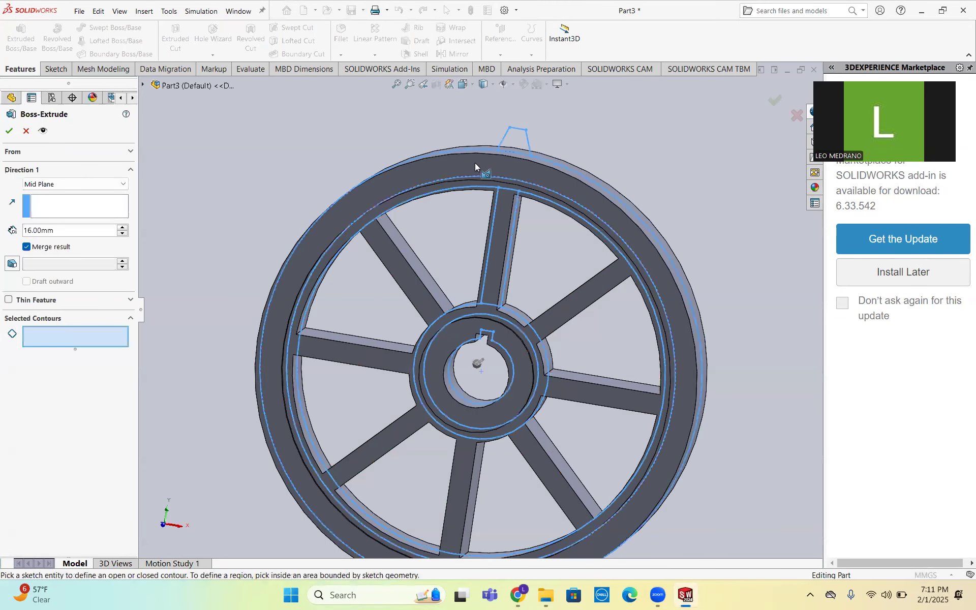
double_click(48, 231)
text(14)
key(Return)
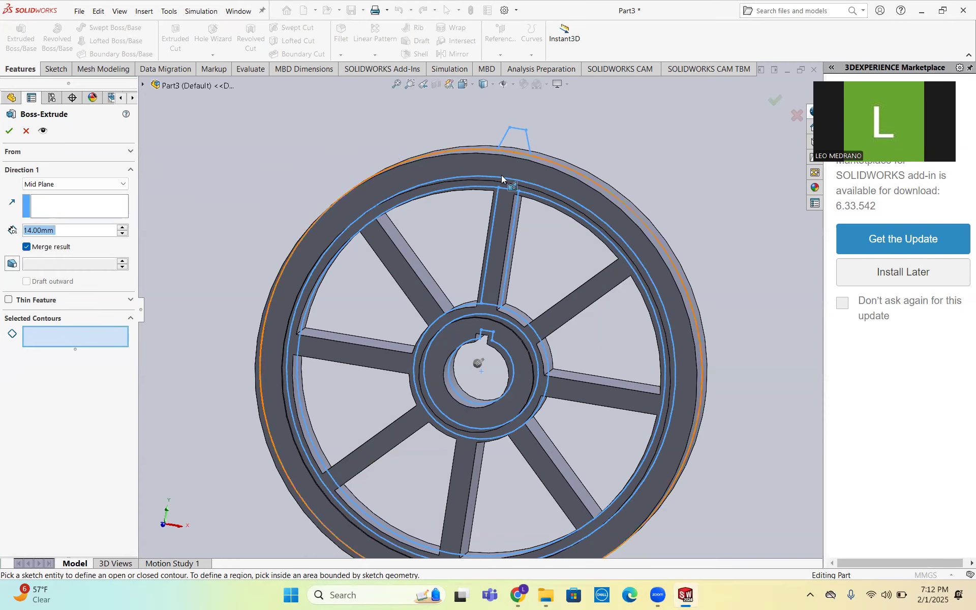
click(513, 143)
click(7, 130)
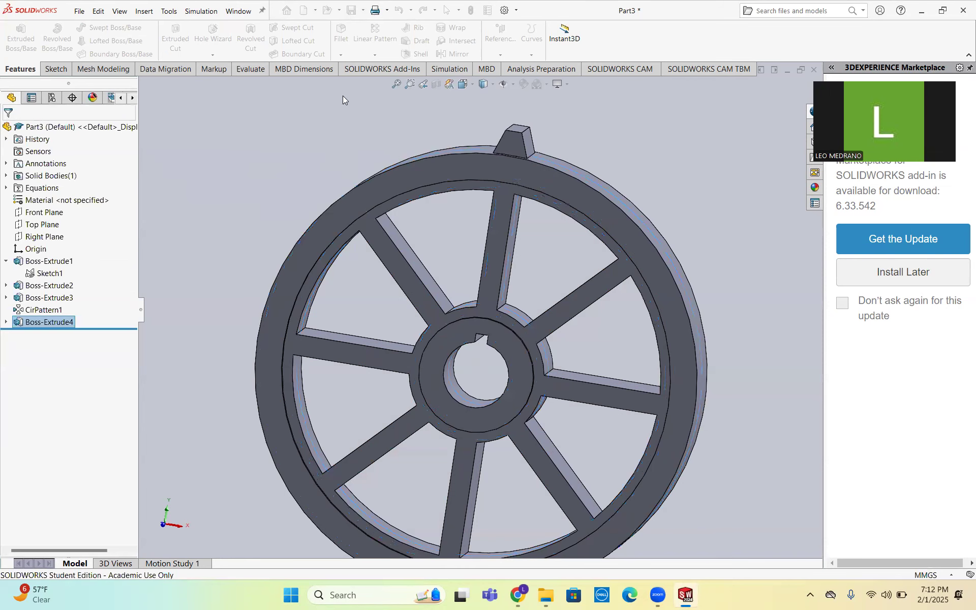
- Circular-pattern the tooth extrusion about the hub's circular edge with 24 equally spaced instances over 360 degrees
click(375, 54)
click(386, 80)
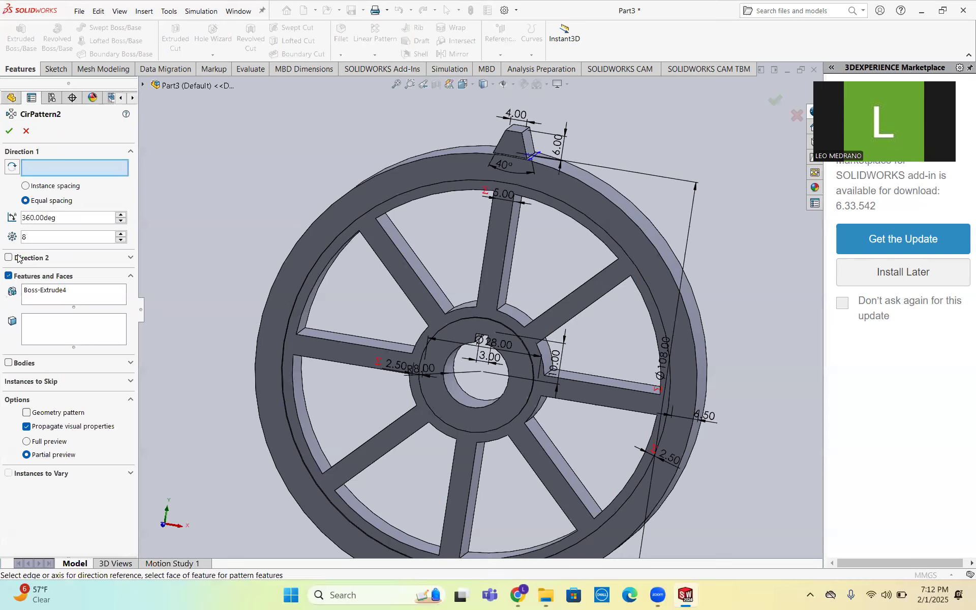
click(55, 237)
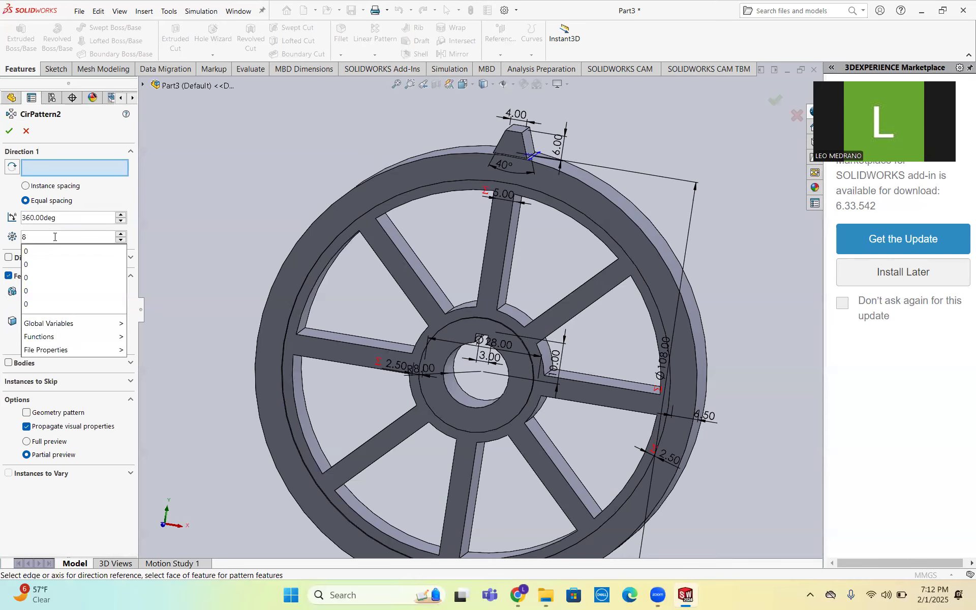
key(BackSpace)
text(=)
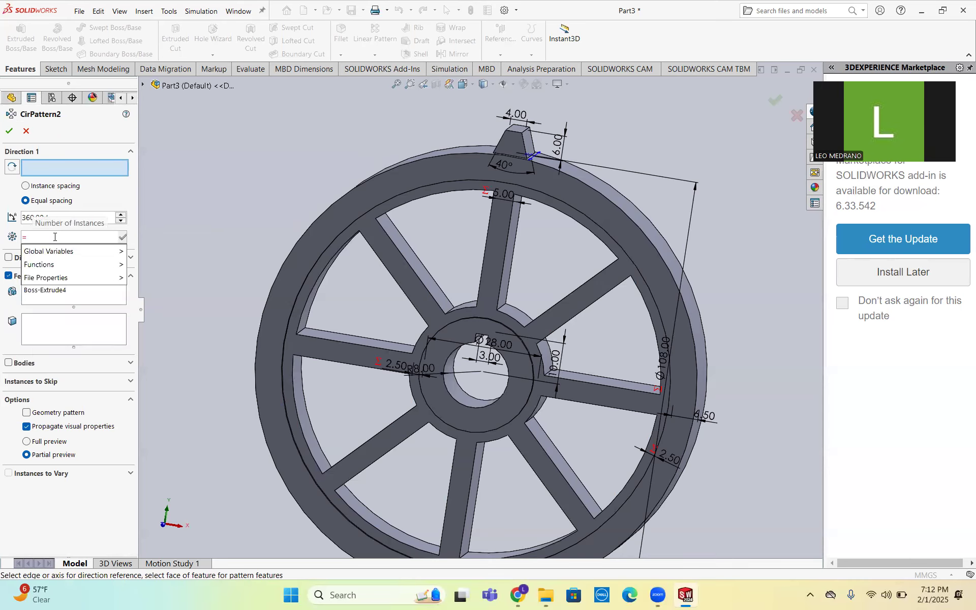
text(24)
key(Return)
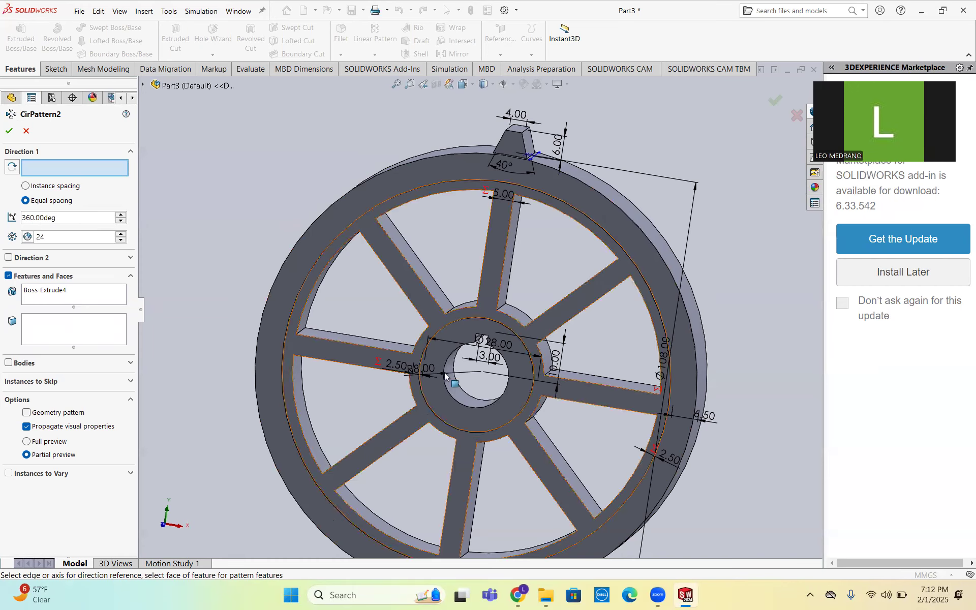
click(470, 319)
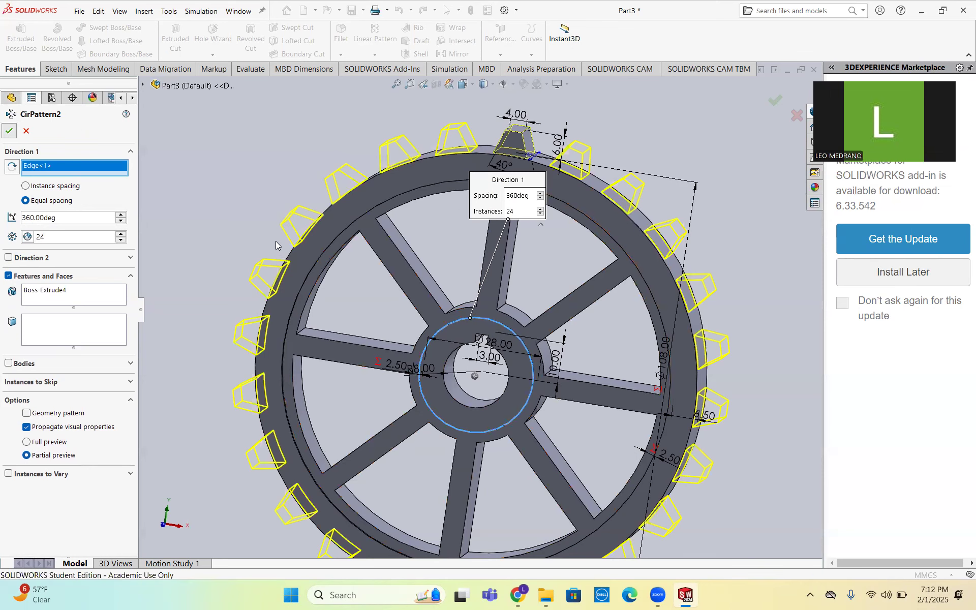
key(Return)
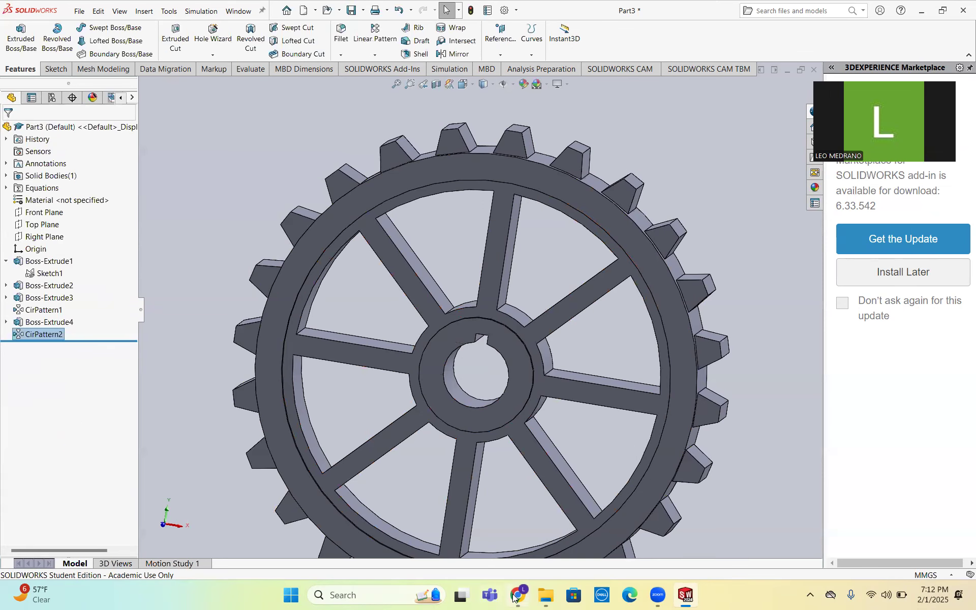
- Check the workshop drawing for the gear's remaining details and return to the part model
click(516, 596)
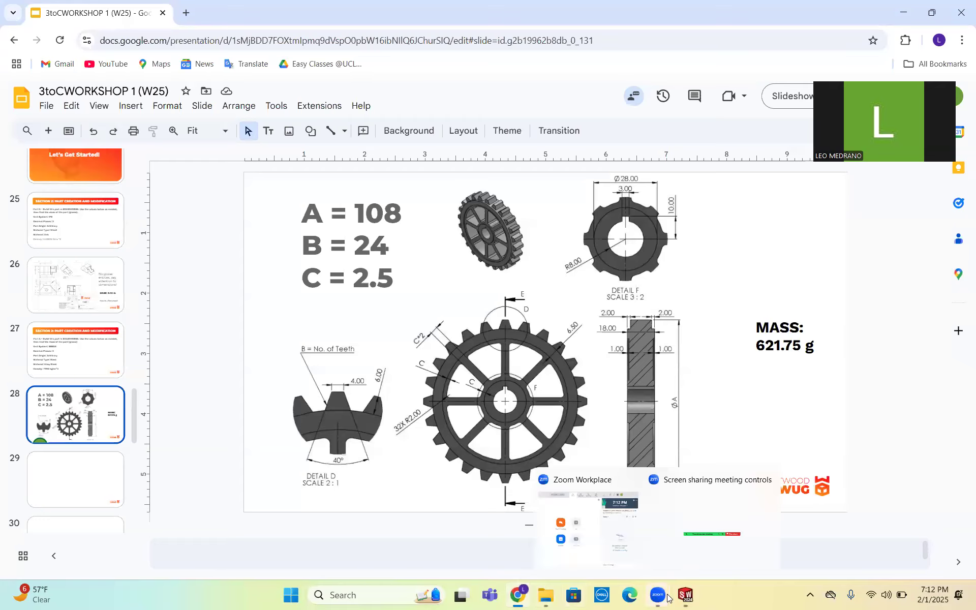
click(643, 526)
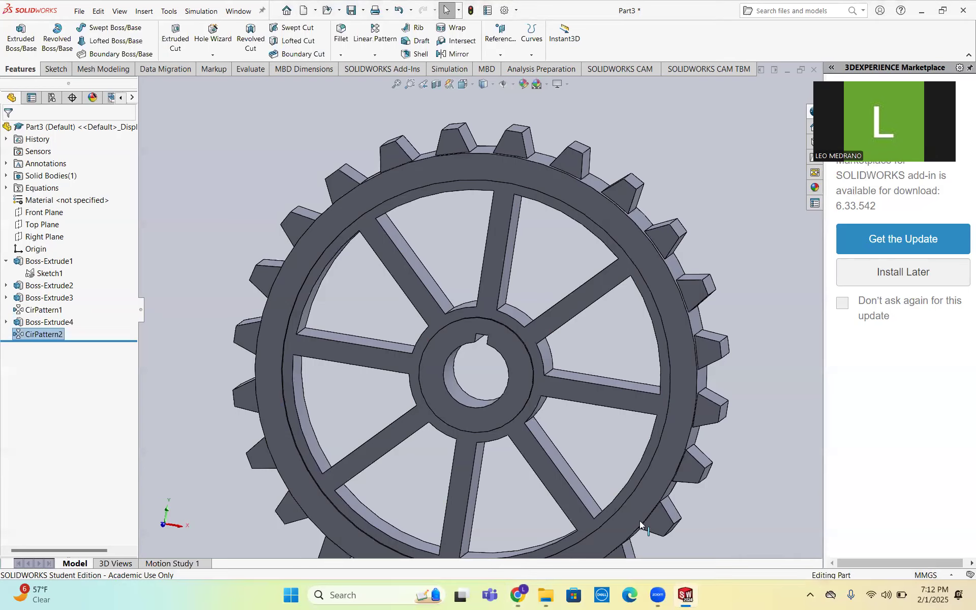
- Check the spoke fillet callout on the workshop drawing and start a Fillet feature in the part with a 2 mm radius
click(516, 596)
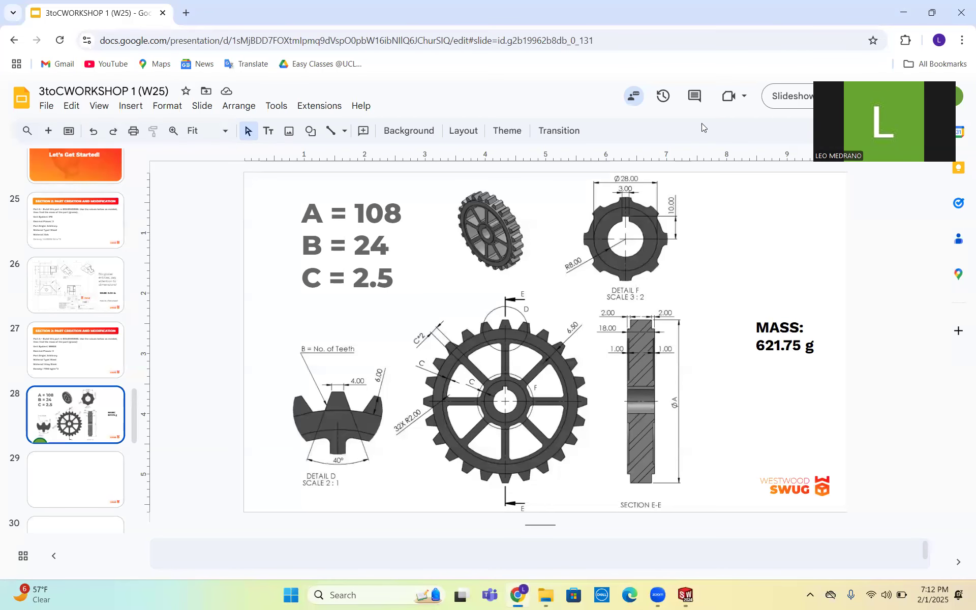
click(804, 98)
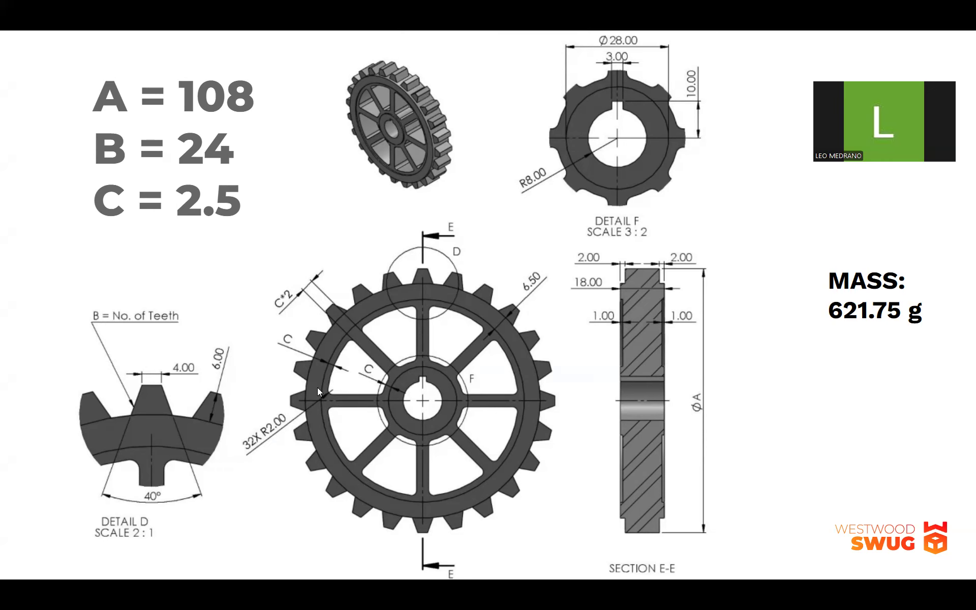
key(Escape)
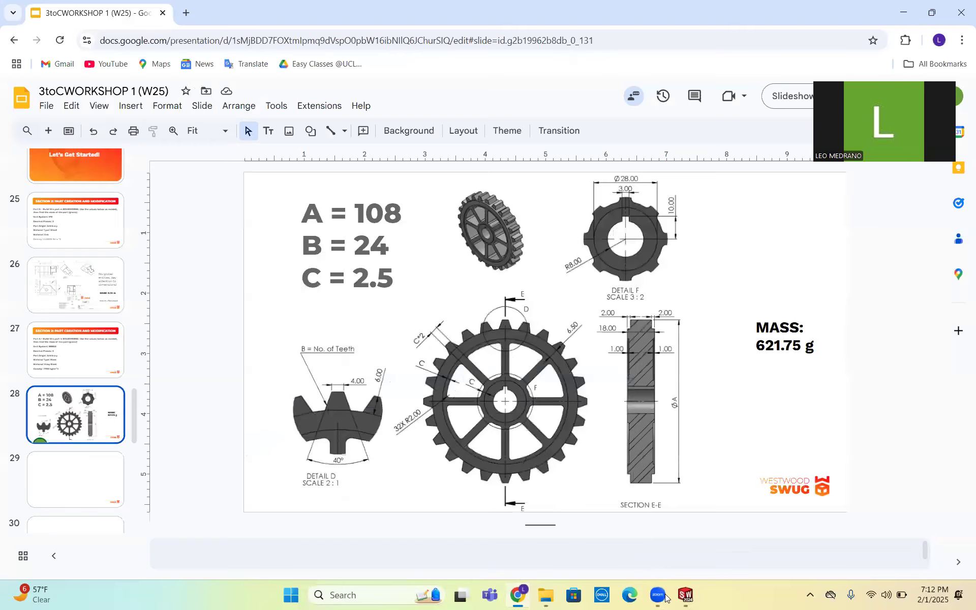
click(685, 596)
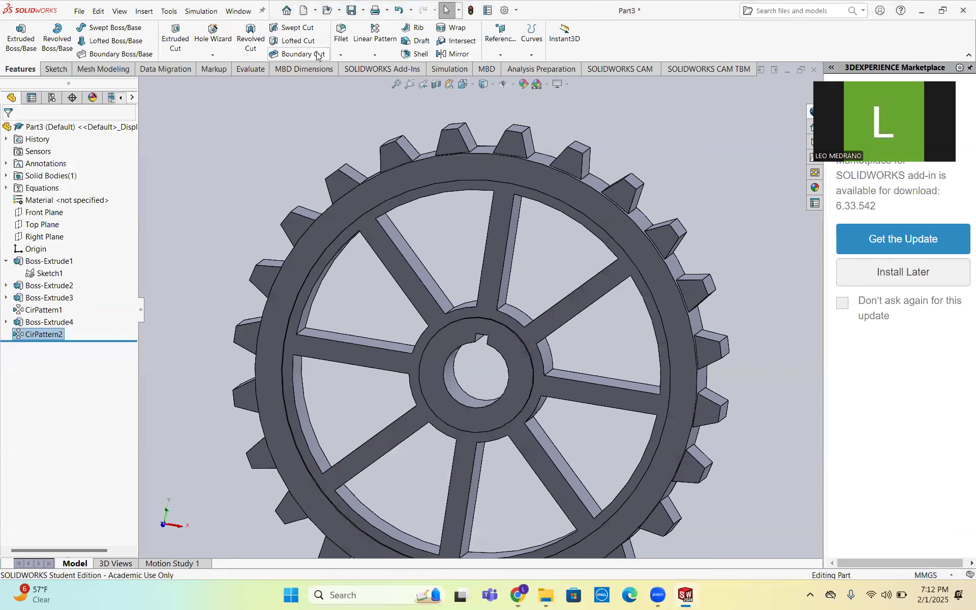
click(337, 39)
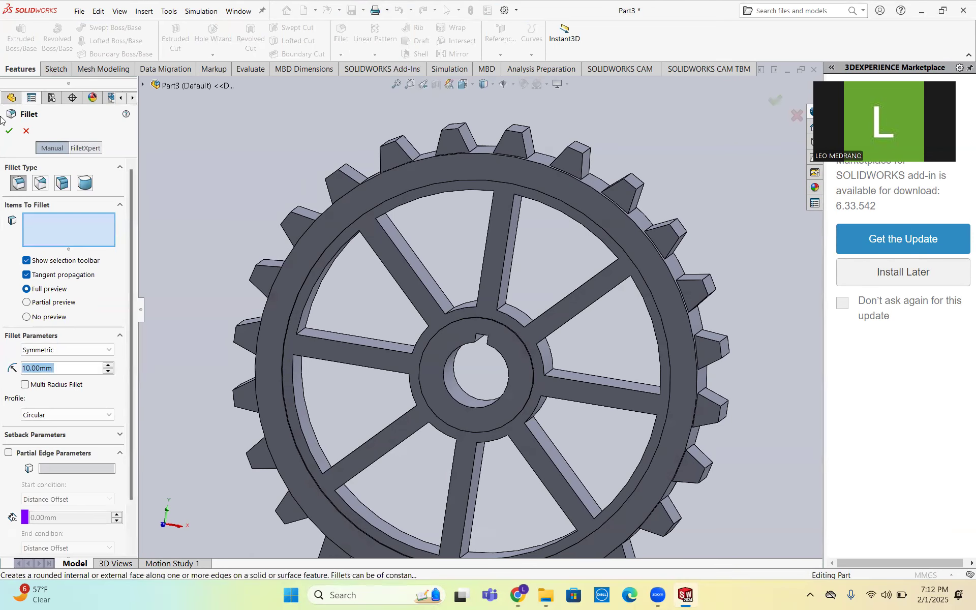
click(26, 131)
click(341, 56)
click(341, 55)
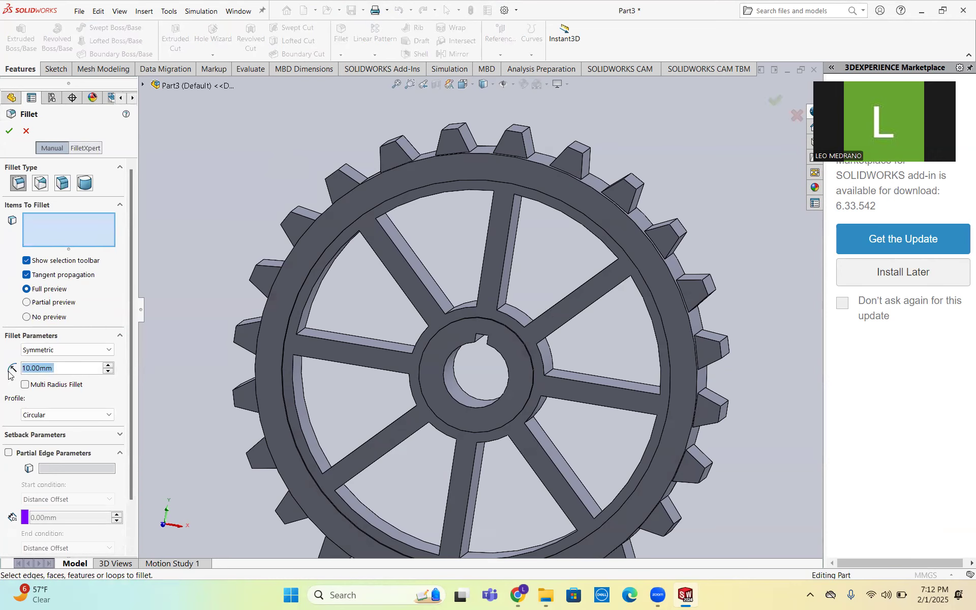
text(2)
key(Return)
- Select five spoke corner edges for the fillet: the rim ends of the left and lower-left spokes and three corners on the hub's upper side
middle_drag(383, 337, 301, 334)
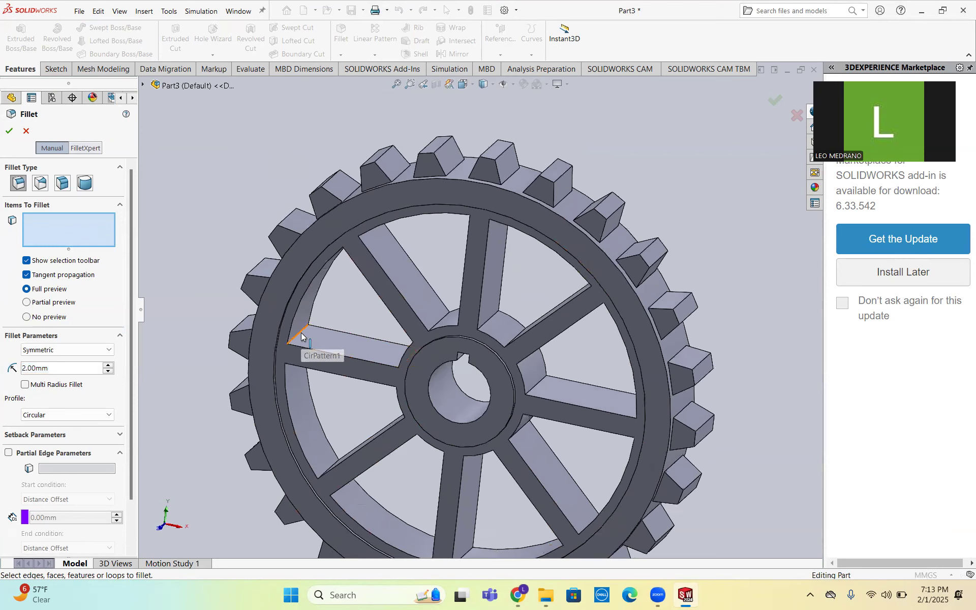
click(301, 333)
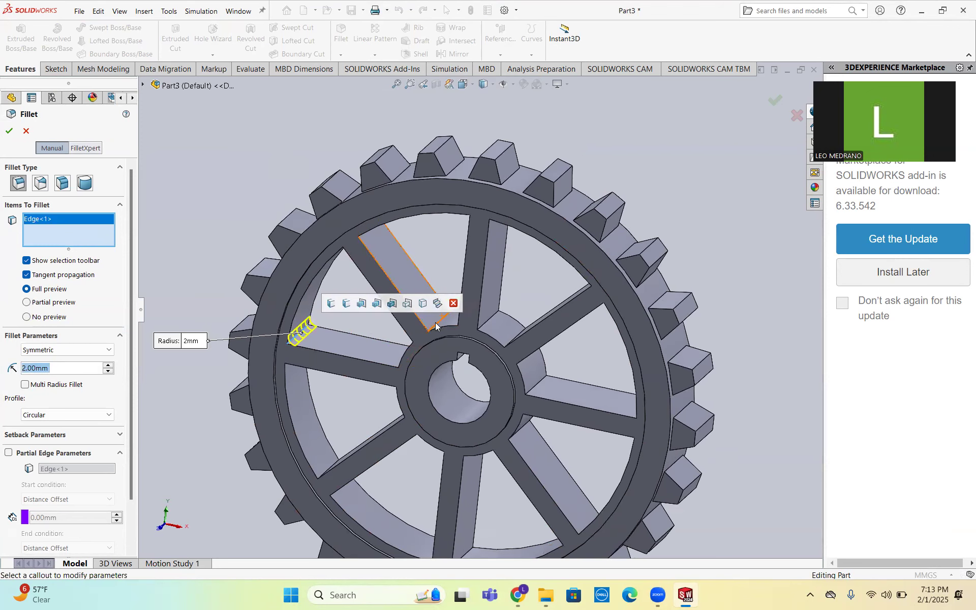
click(483, 325)
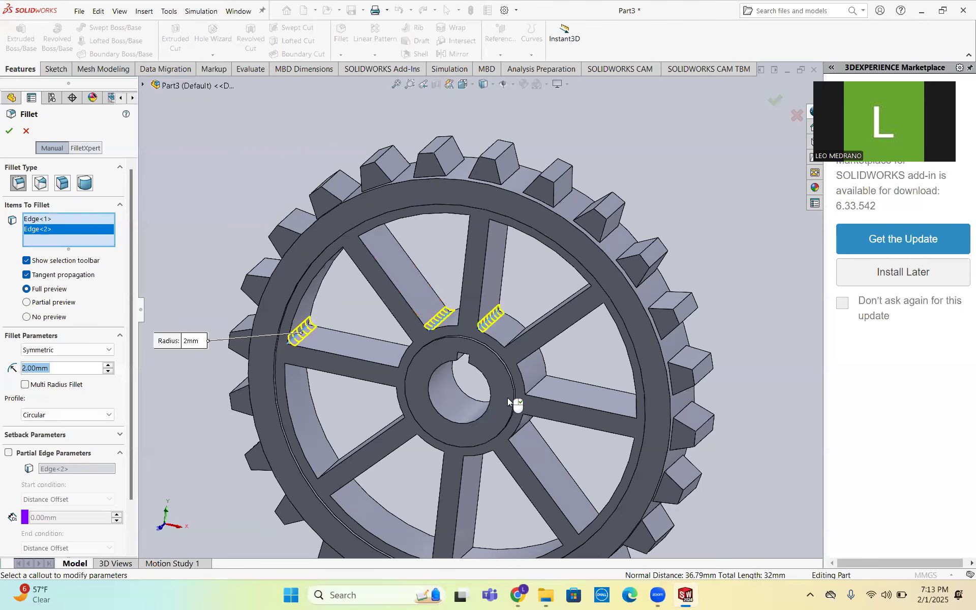
click(539, 385)
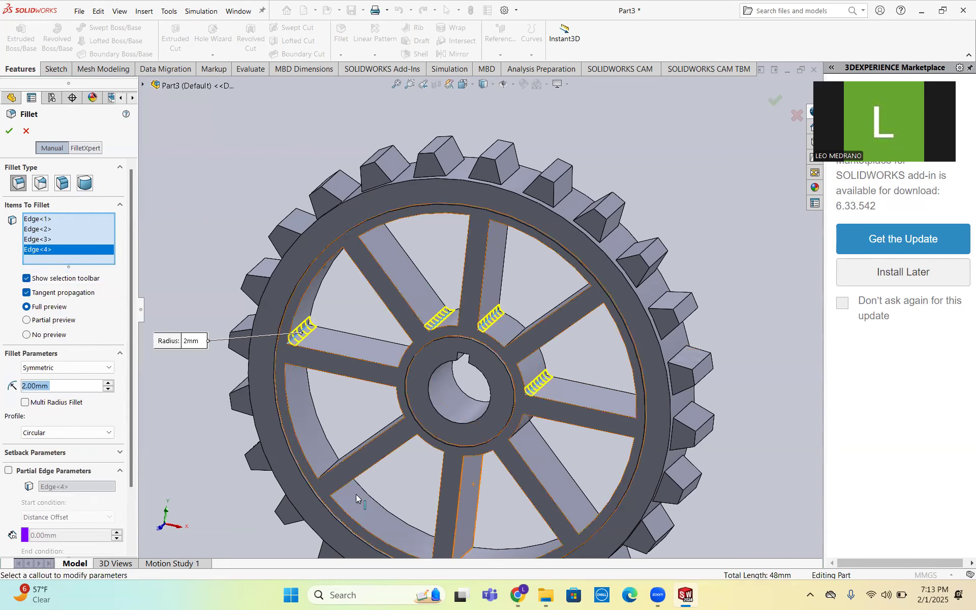
middle_drag(339, 461, 337, 471)
click(329, 472)
- Add the hub corner edges of the lower-right, bottom and lower-left spokes and rim corner edges of the upper-left and upper-right spokes to the fillet
middle_drag(485, 514, 520, 414)
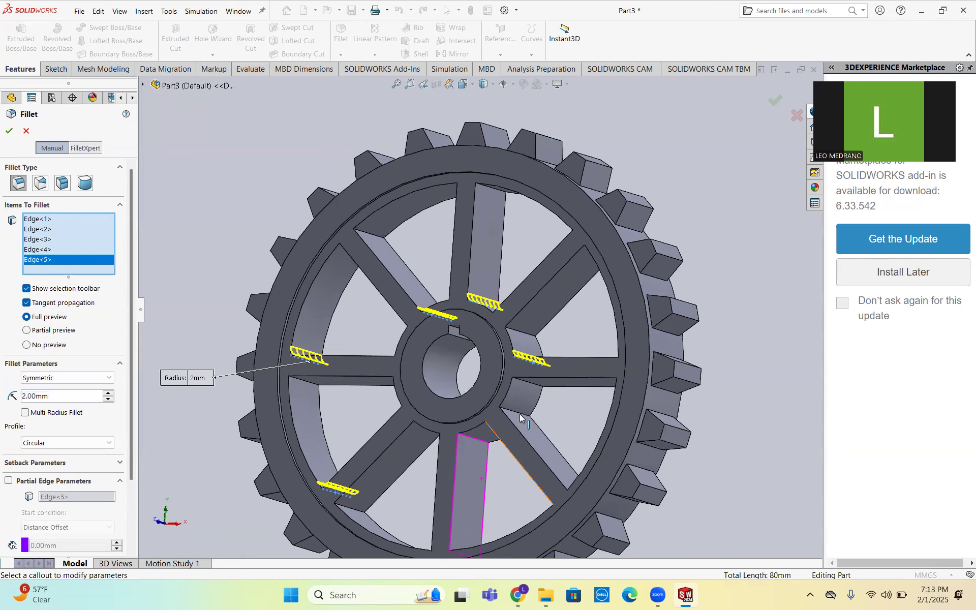
click(520, 414)
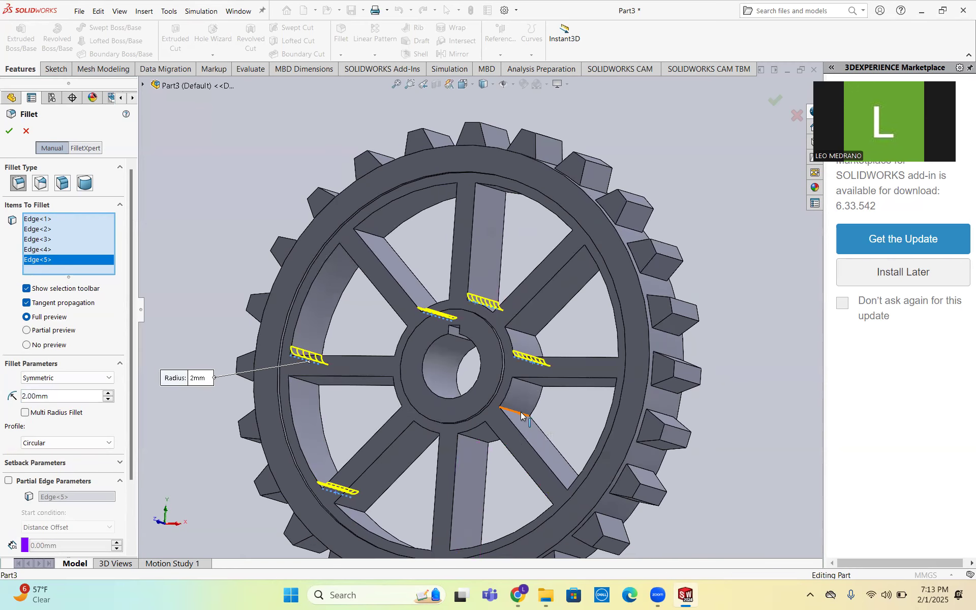
click(470, 437)
middle_drag(428, 391, 426, 426)
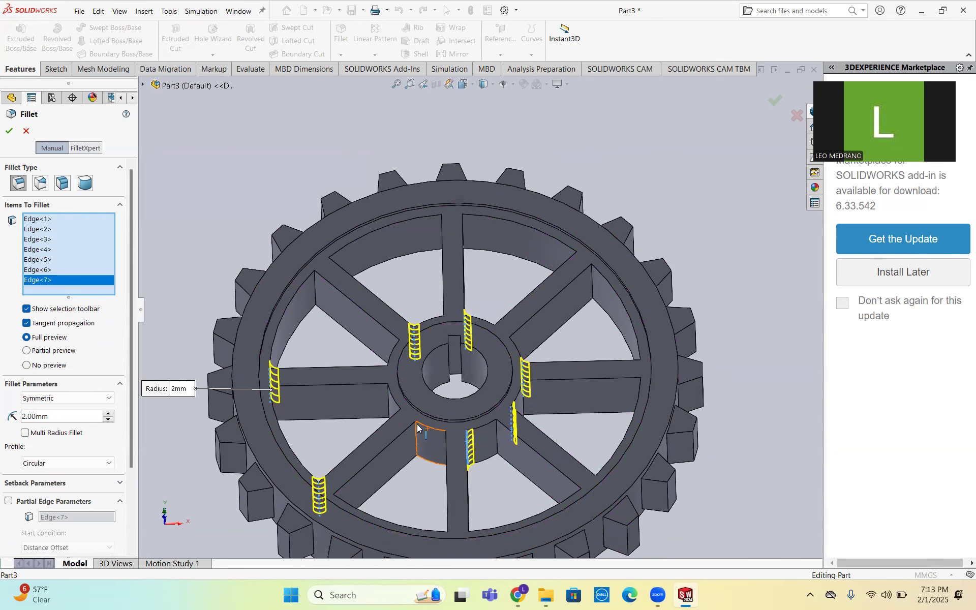
click(415, 436)
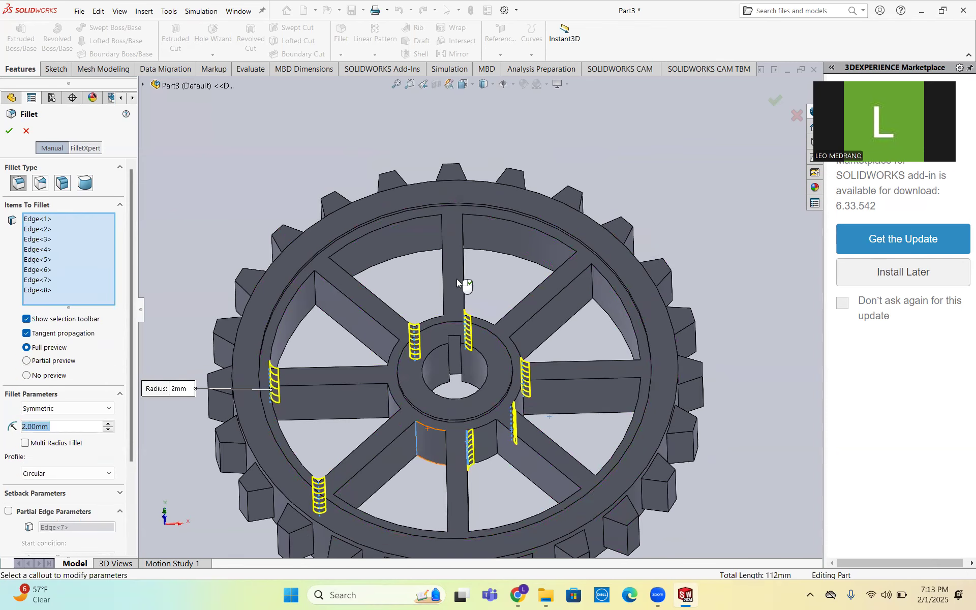
click(316, 282)
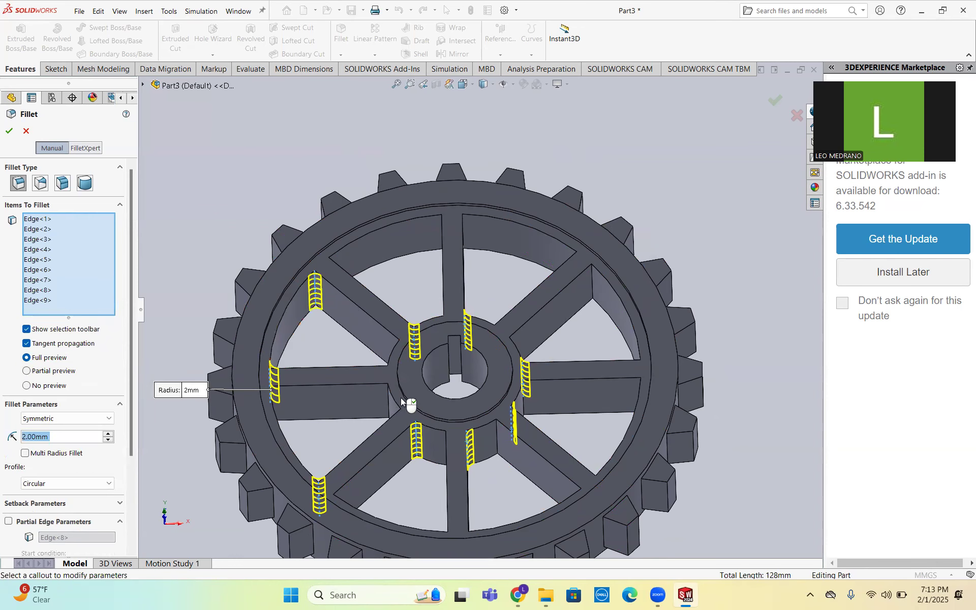
middle_drag(567, 418, 567, 406)
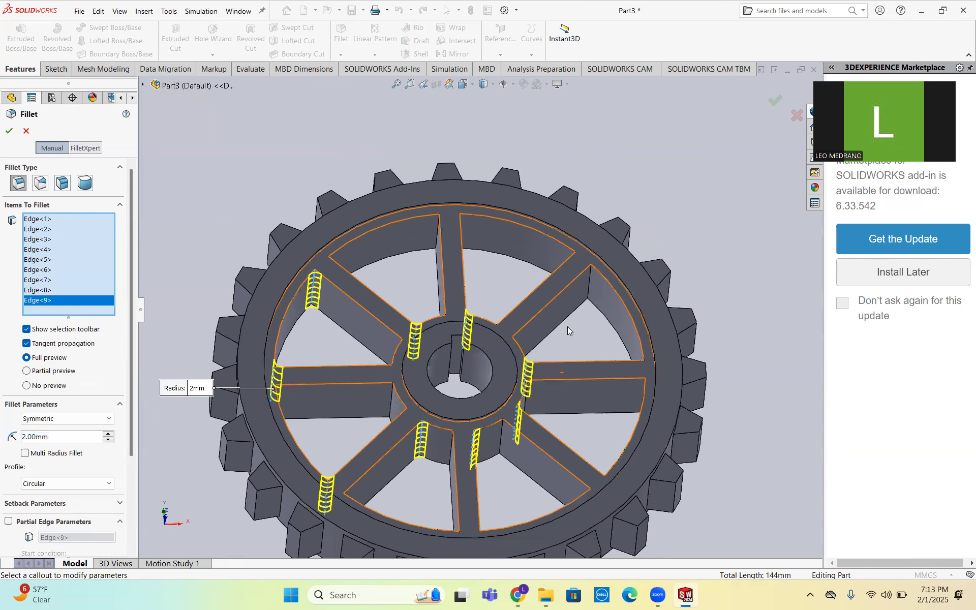
click(594, 287)
- Add two hub corner edges beside the left-hand spokes and the rim corner edge on the top spoke's left side to the fillet
middle_drag(483, 502, 387, 392)
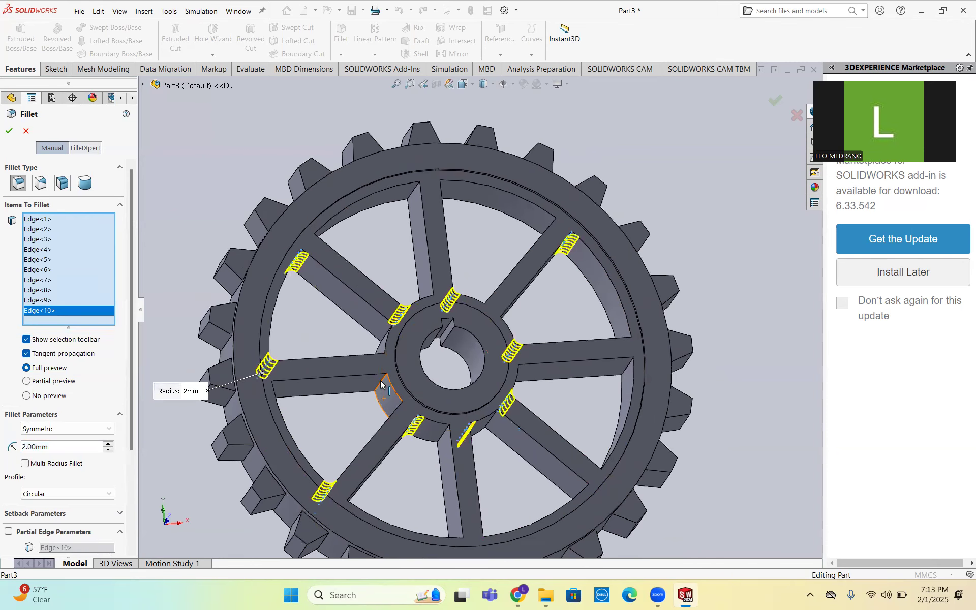
click(380, 385)
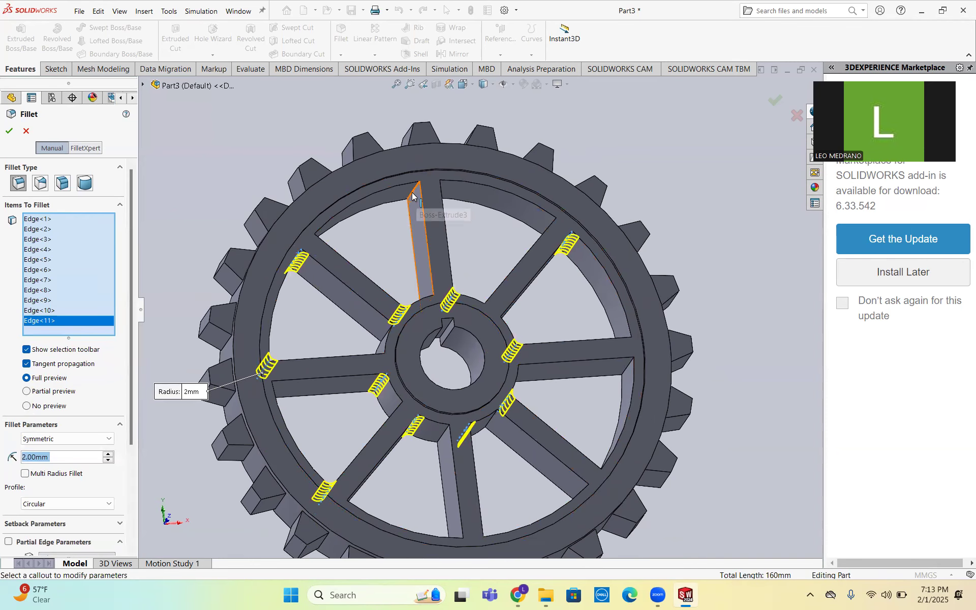
click(413, 194)
middle_drag(399, 311, 371, 328)
click(380, 365)
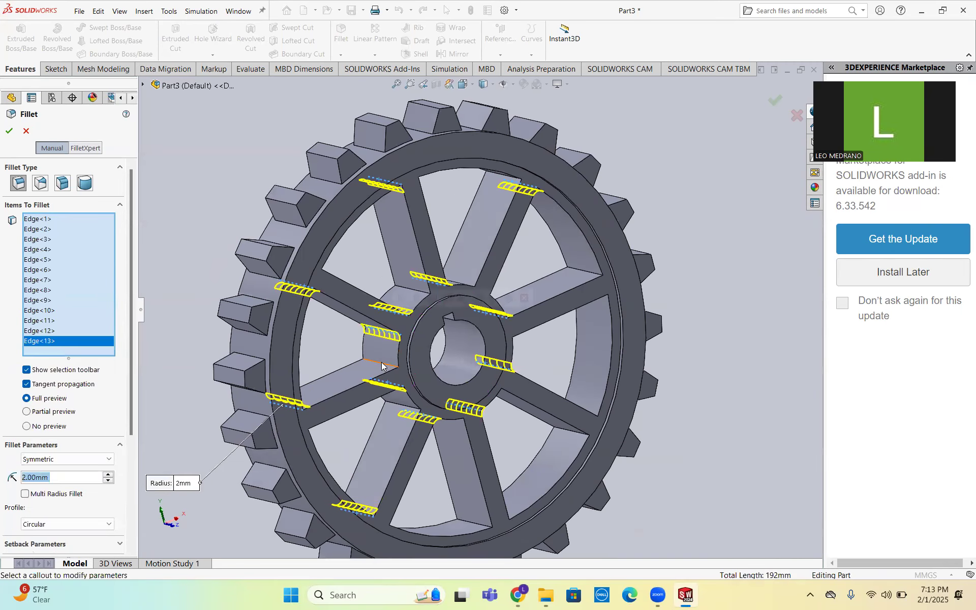
click(378, 364)
mouse_move(353, 353)
middle_down()
mouse_move(342, 337)
mouse_move(353, 344)
middle_up()
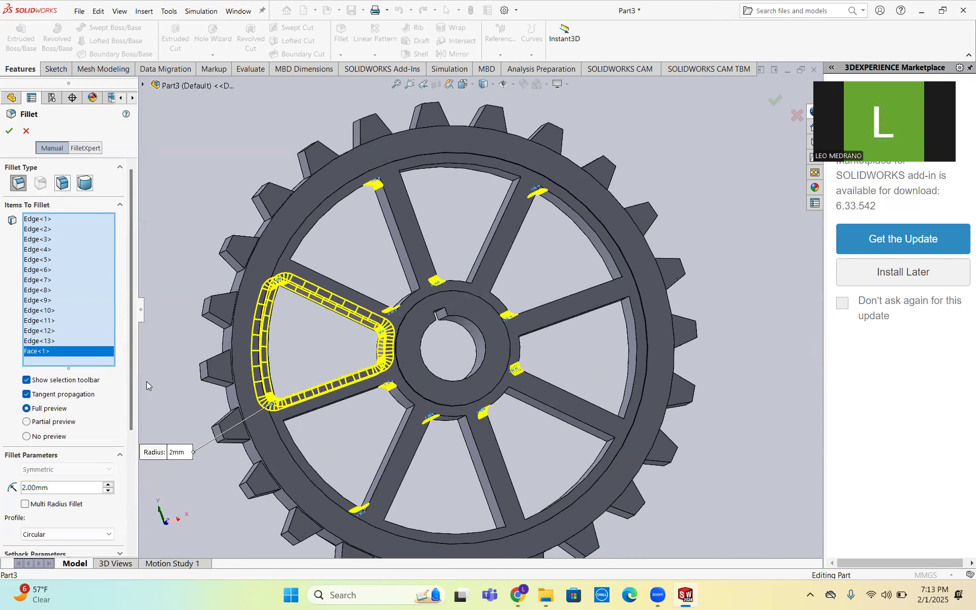
click(55, 351)
key(Delete)
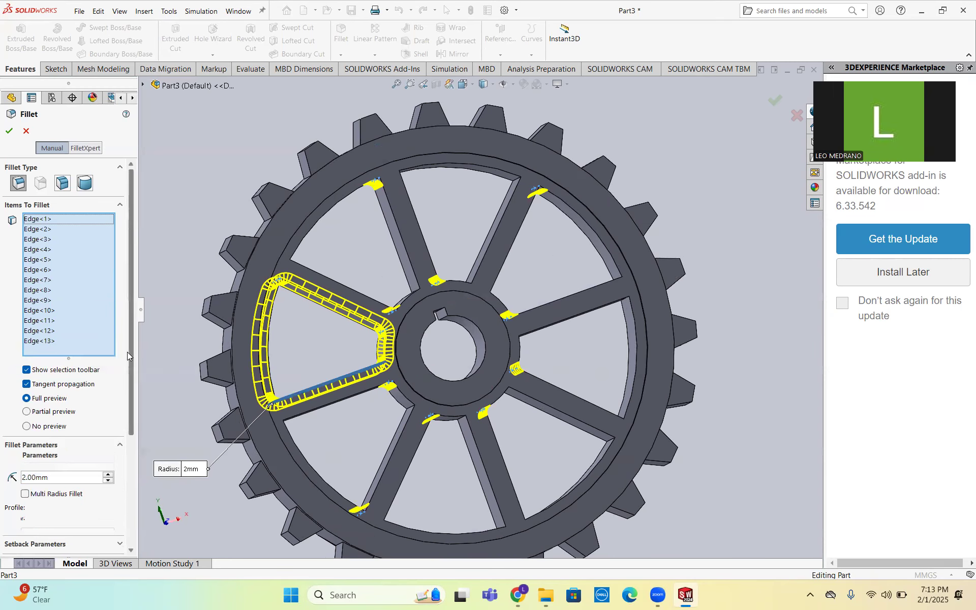
- Add two hub corners and one rim corner around the left-hand spokes, plus the upper-left spoke's second rim corner, to the fillet
middle_drag(358, 366, 287, 401)
click(371, 356)
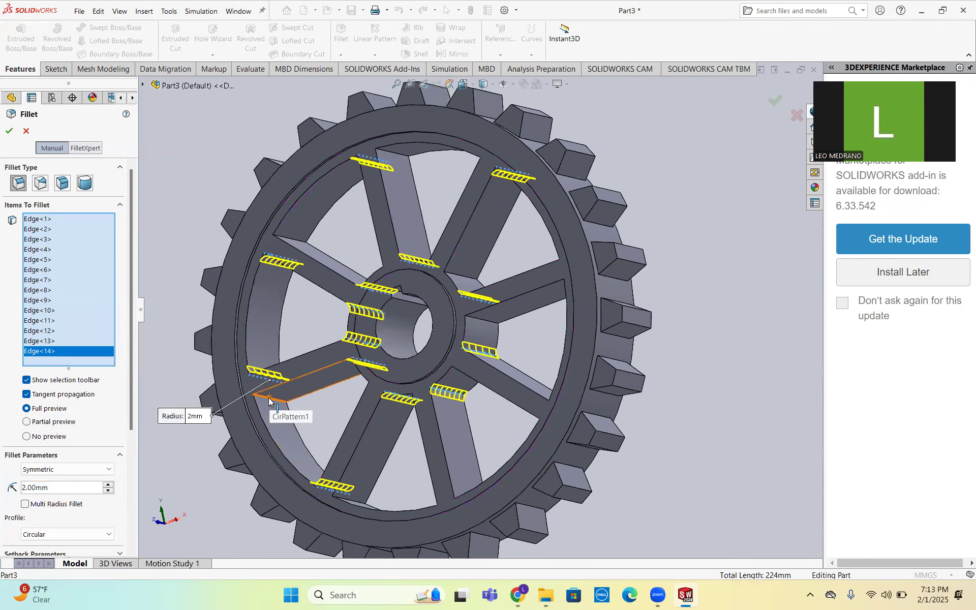
click(287, 402)
middle_drag(375, 420, 392, 249)
click(358, 386)
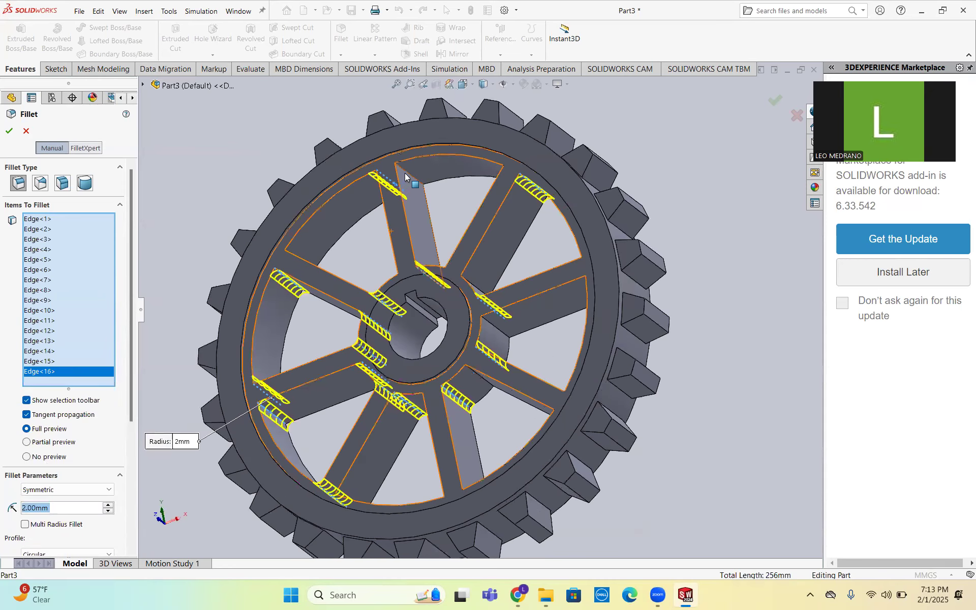
click(427, 193)
- Add the upper-right spoke's remaining rim corner edge and both of its hub corner edges to the fillet selection
middle_drag(436, 198, 528, 178)
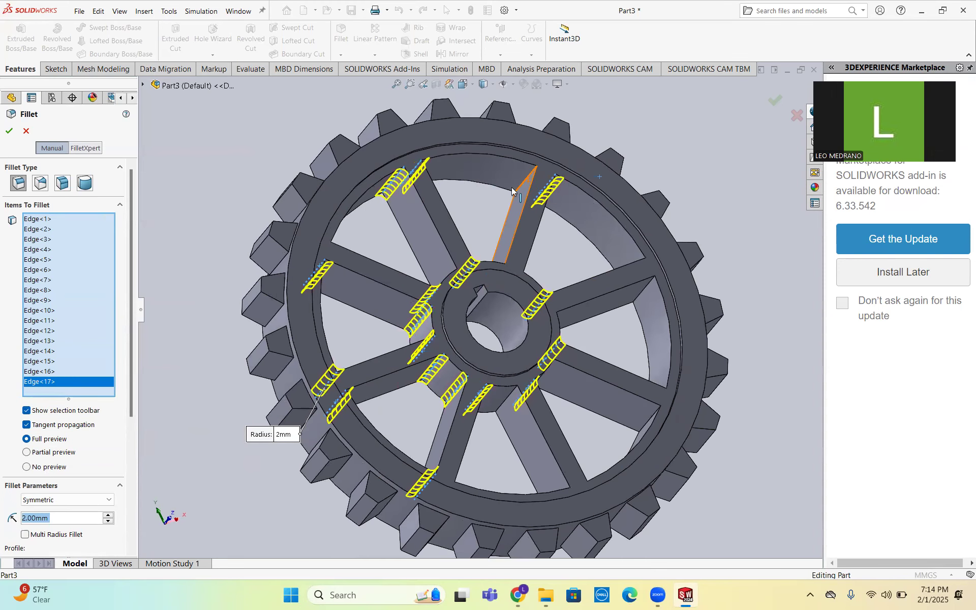
click(512, 191)
middle_drag(483, 229, 480, 308)
click(480, 308)
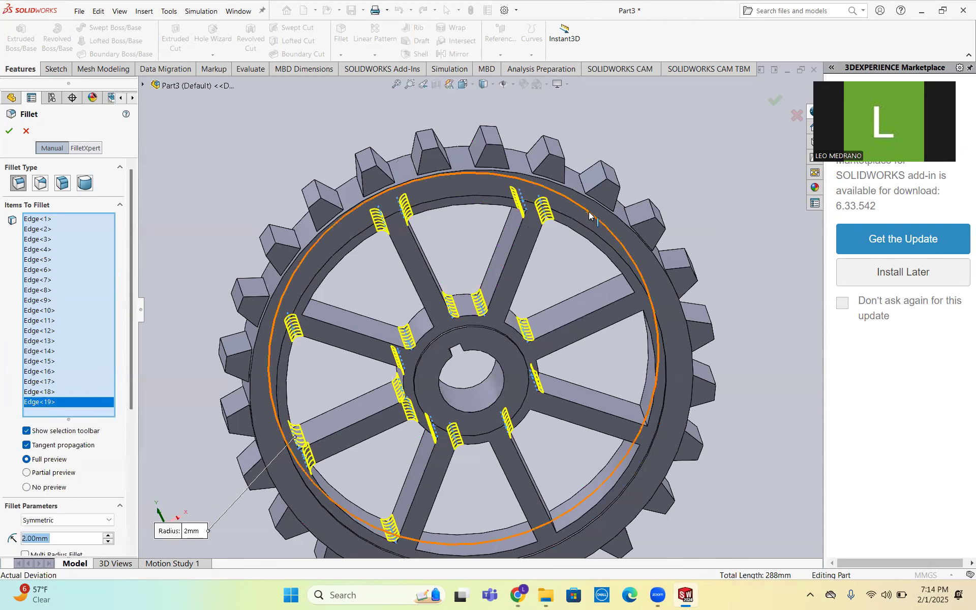
middle_drag(582, 252, 609, 294)
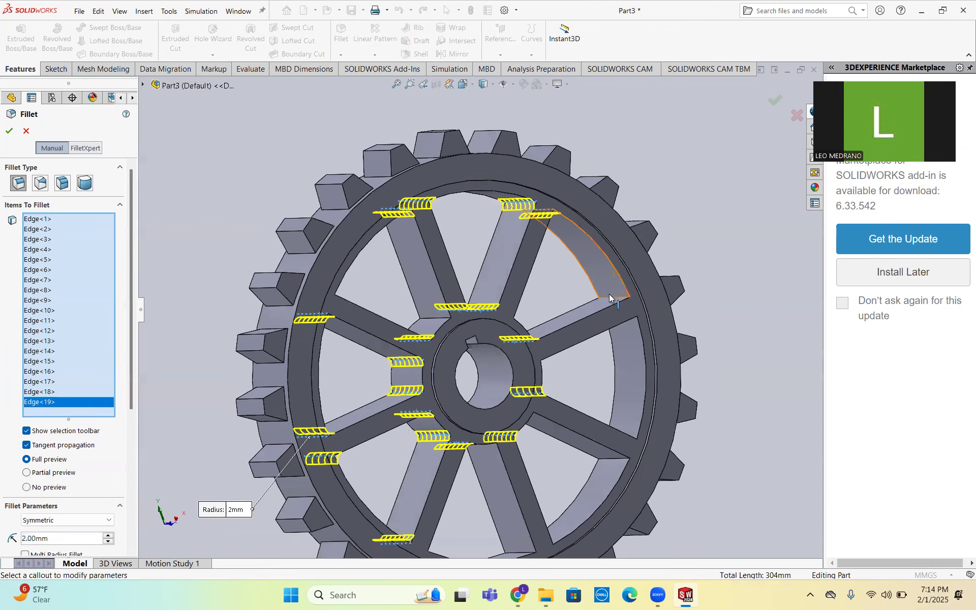
click(610, 299)
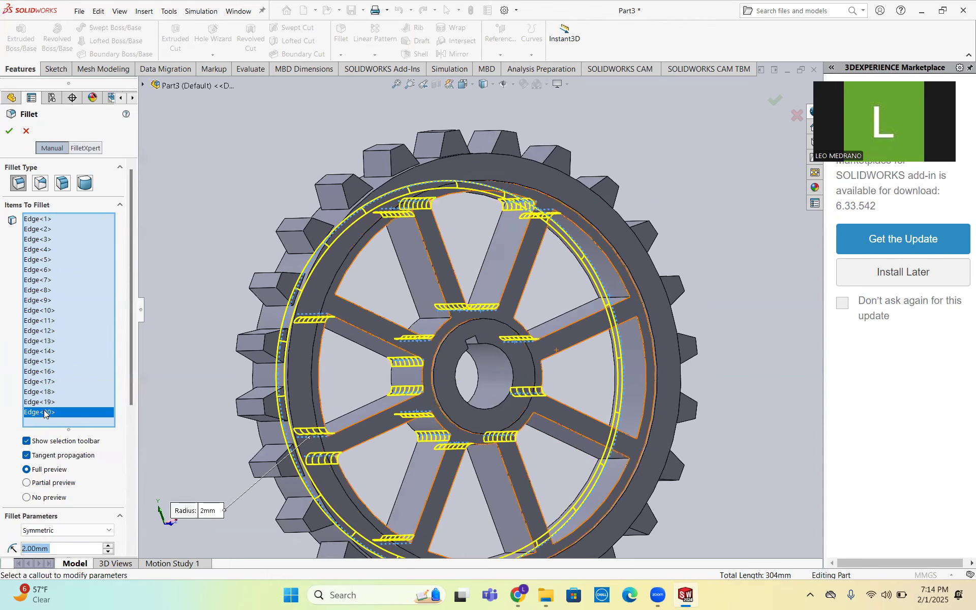
key(Delete)
middle_drag(473, 356, 475, 322)
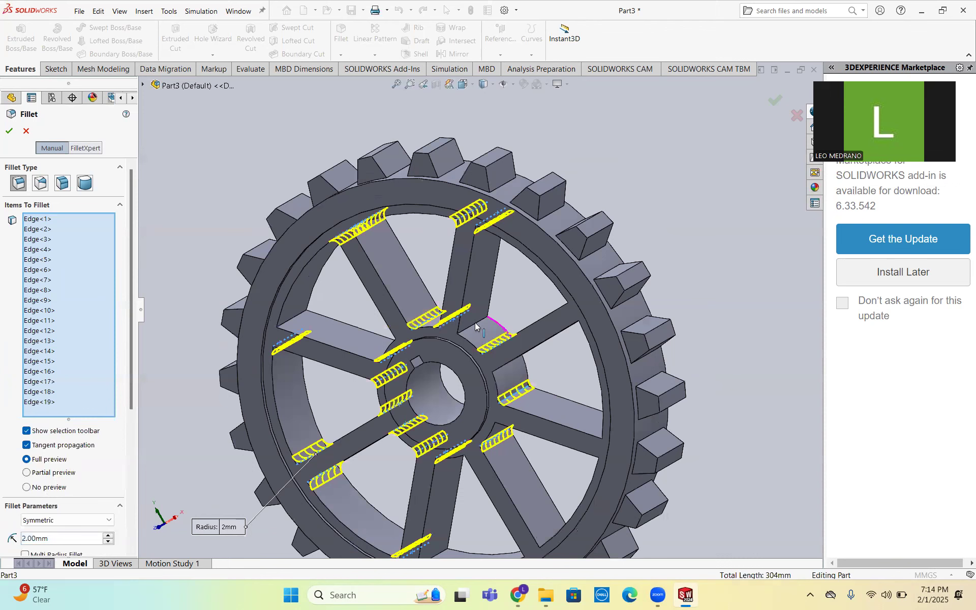
click(480, 322)
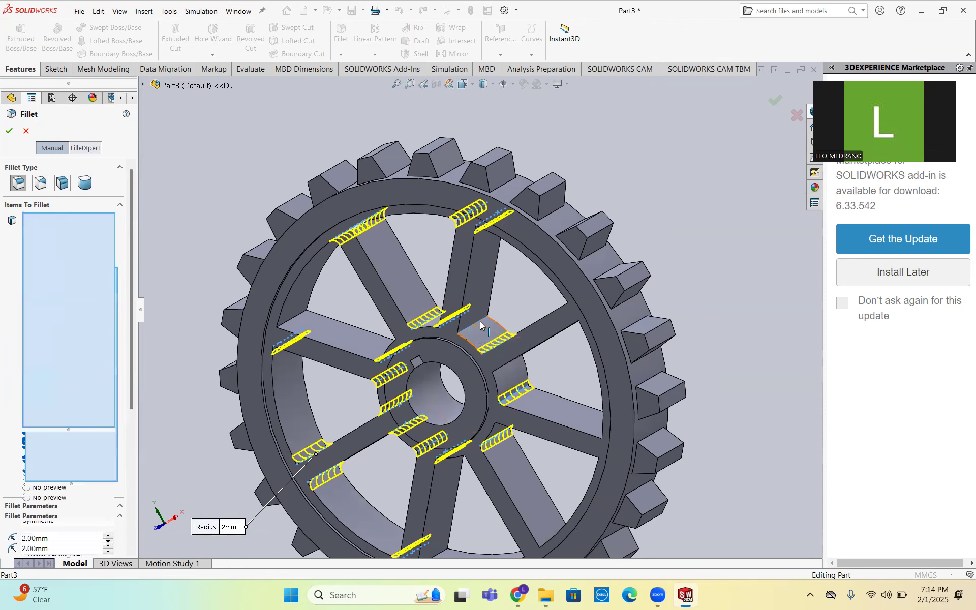
- Add both rim corner edges and the lower hub corner edge of the right-hand spoke that slopes upward to the fillet
middle_drag(514, 316, 559, 305)
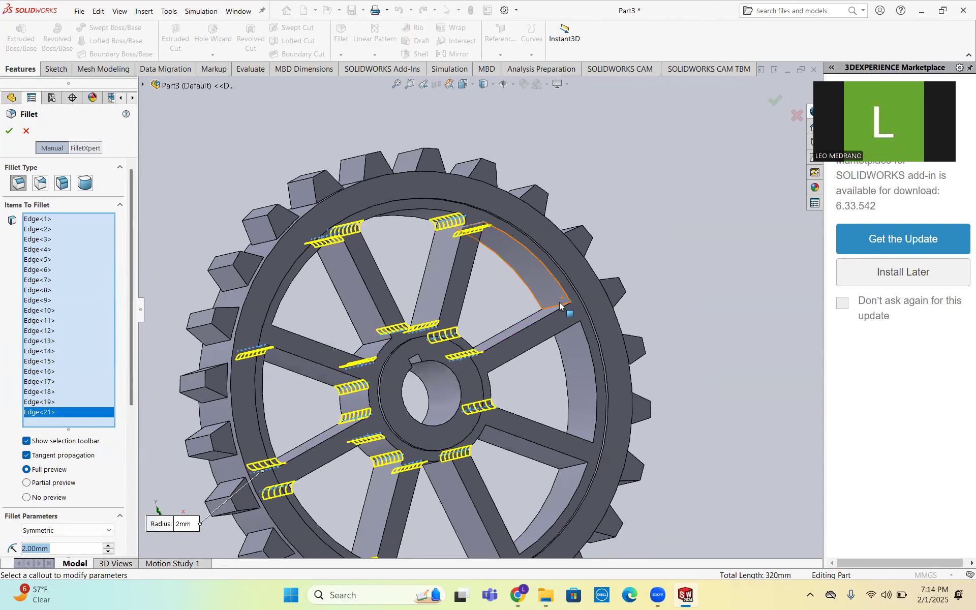
click(559, 305)
mouse_move(518, 381)
middle_down()
mouse_move(468, 389)
mouse_move(502, 372)
middle_up()
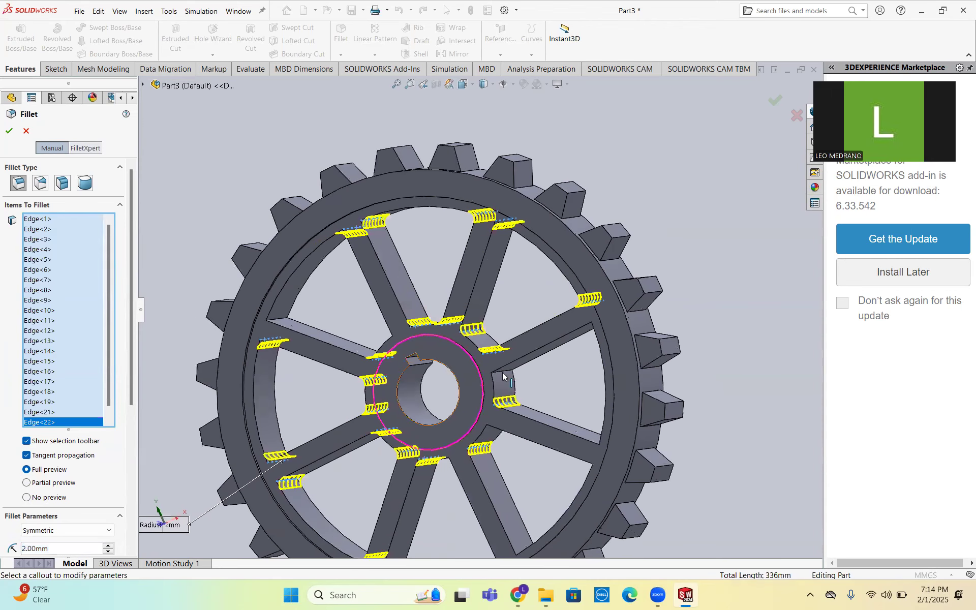
click(502, 372)
middle_drag(547, 453, 561, 350)
click(560, 347)
- Add both rim corner edges and the lower hub corner edge of the right-hand spoke that slopes downward to the fillet
middle_drag(547, 392, 494, 435)
click(579, 434)
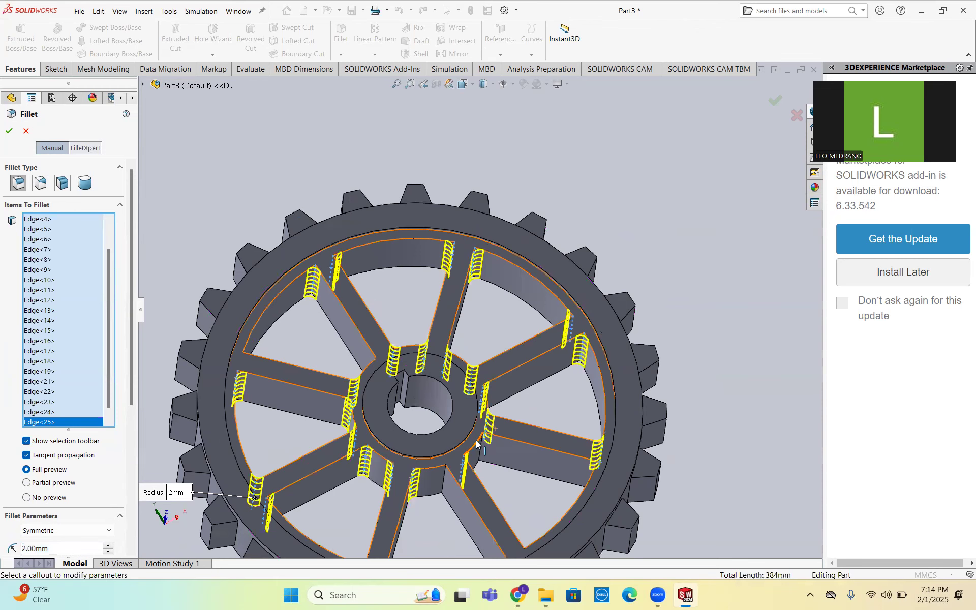
click(483, 446)
middle_drag(517, 484, 495, 505)
click(577, 492)
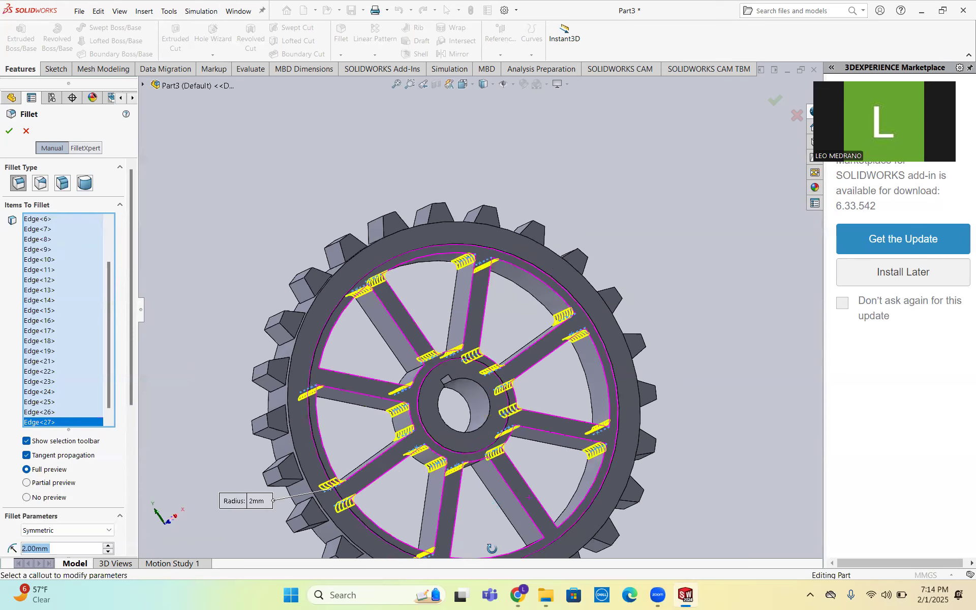
- Add the open rim corner edges of the lower spokes and the remaining lower hub corner edge to the fillet selection
middle_drag(580, 511, 557, 520)
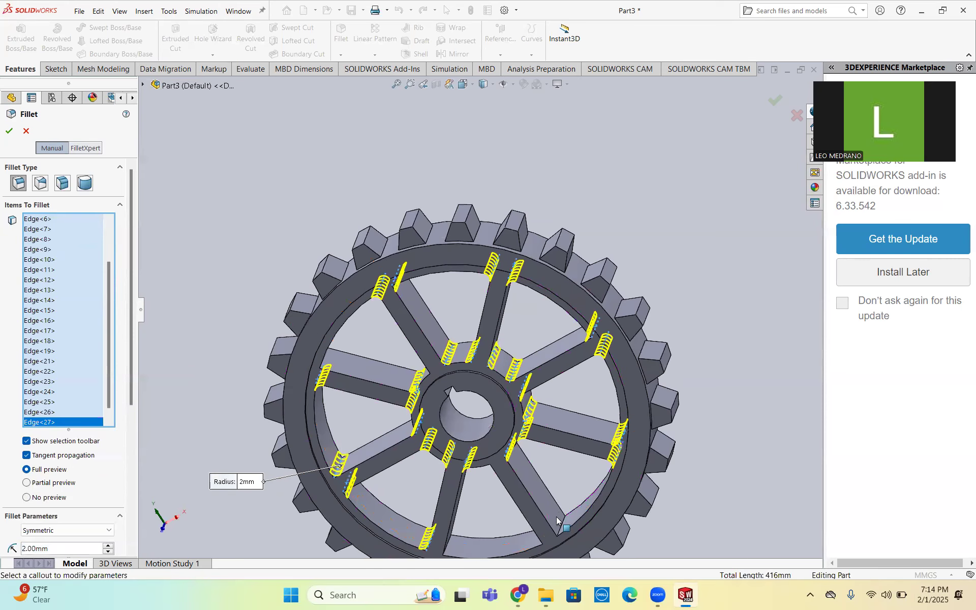
click(560, 527)
middle_drag(500, 531, 486, 502)
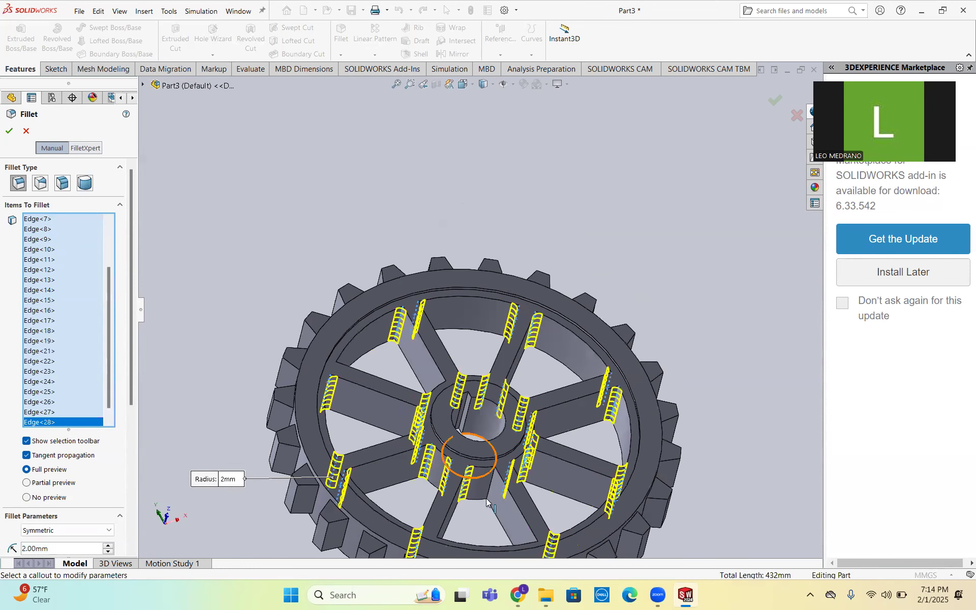
click(489, 483)
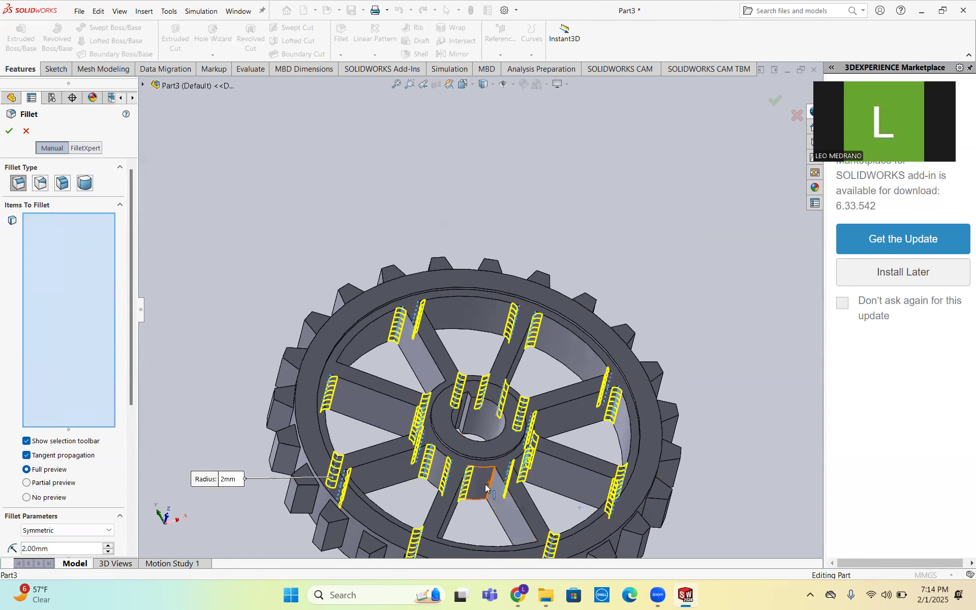
middle_drag(477, 515, 483, 471)
scroll(459, 441, up, 3)
scroll(483, 471, down, 4)
middle_drag(429, 356, 506, 379)
click(438, 376)
click(502, 384)
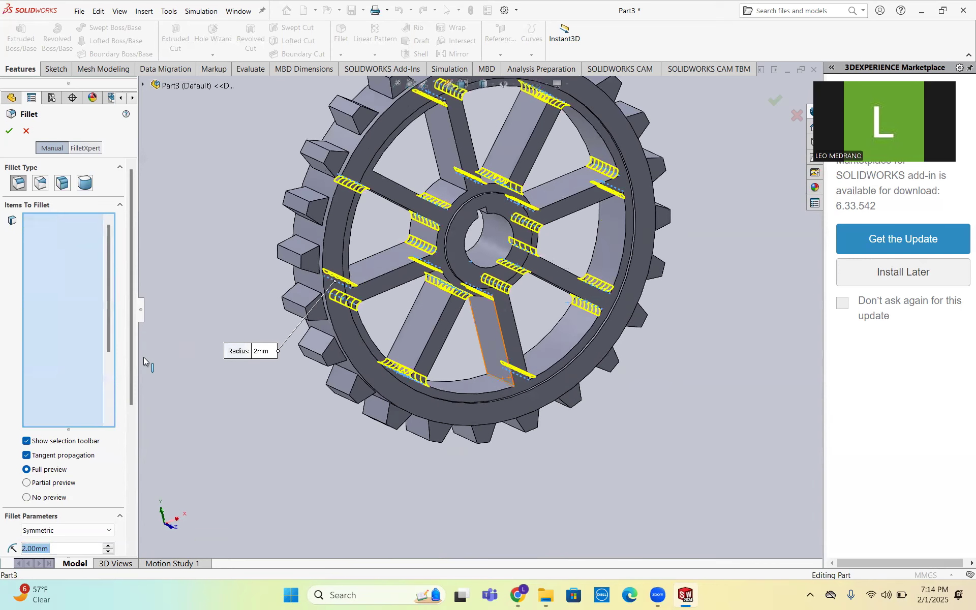
- Add the last hub corner and rim corner edges beside the upper-left spokes to the fillet selection
middle_drag(442, 349, 421, 285)
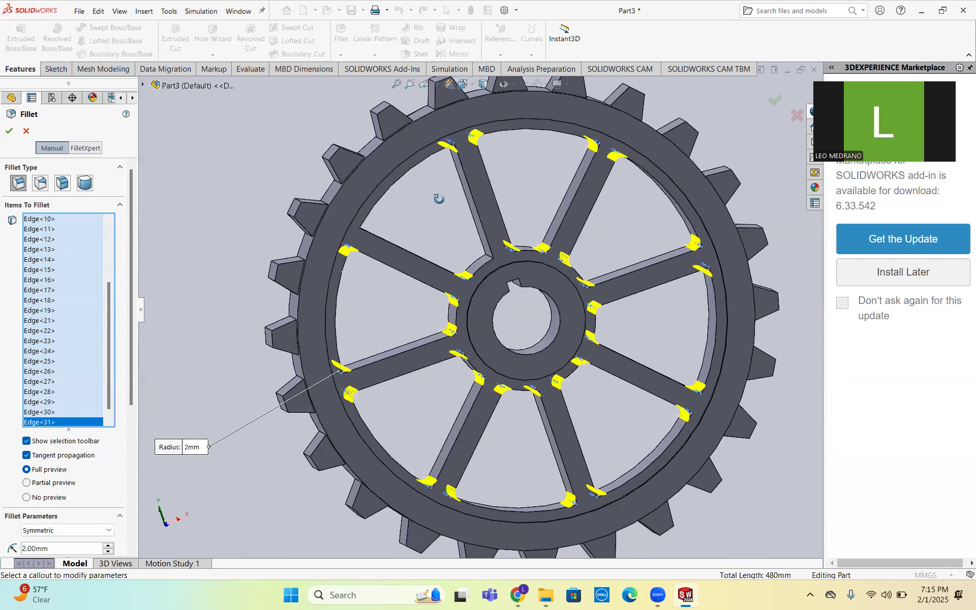
middle_drag(471, 240, 496, 256)
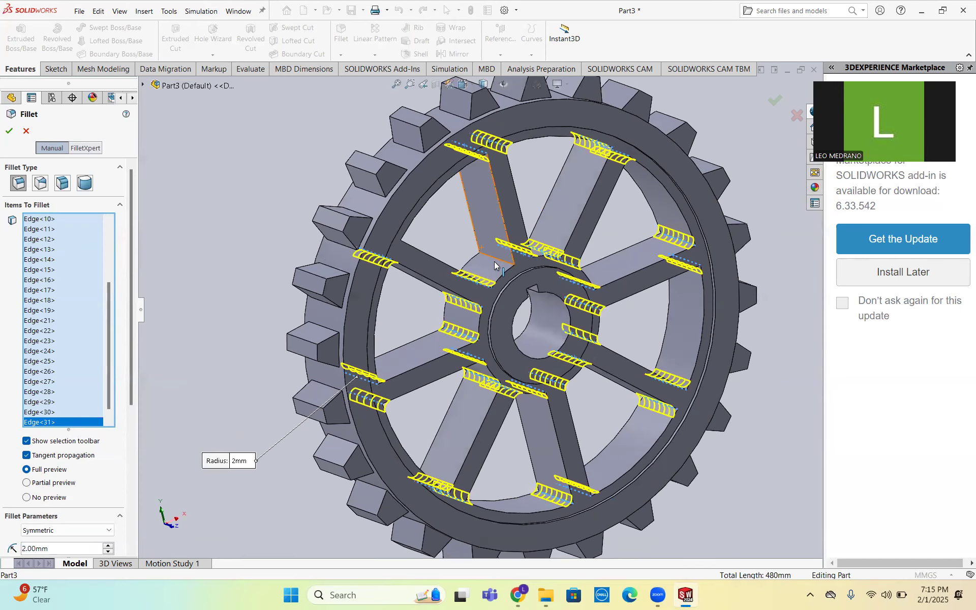
click(495, 260)
middle_drag(469, 247, 346, 235)
click(387, 254)
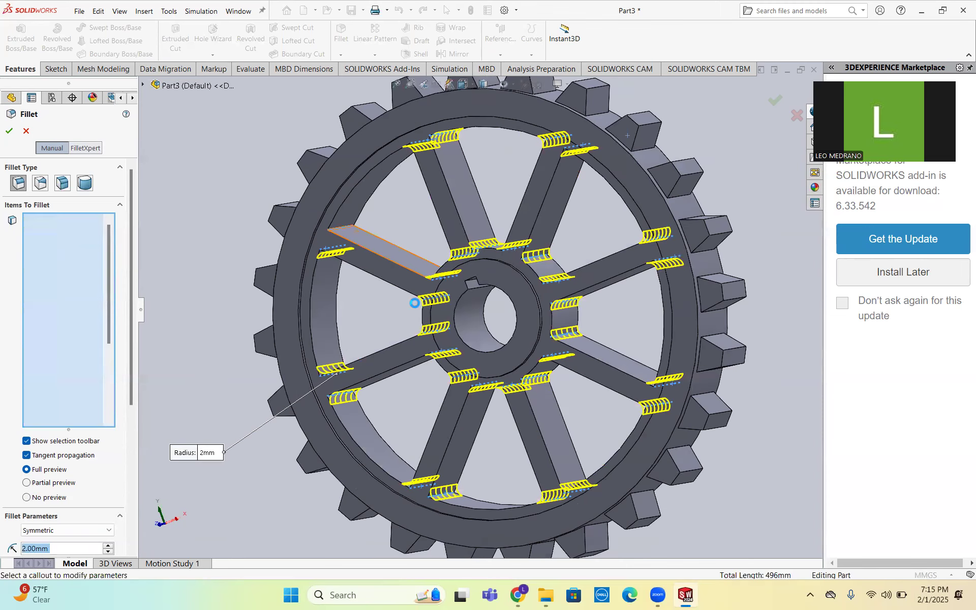
- Check the fillet preview in the front view and apply the 2 mm fillet to all selected spoke corners
scroll(467, 305, up, 3)
click(464, 84)
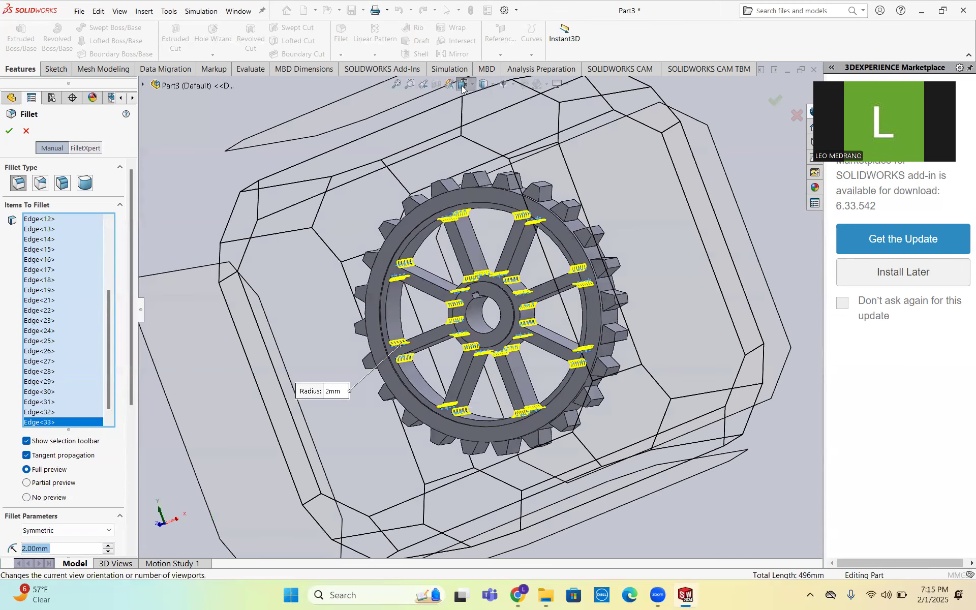
click(405, 310)
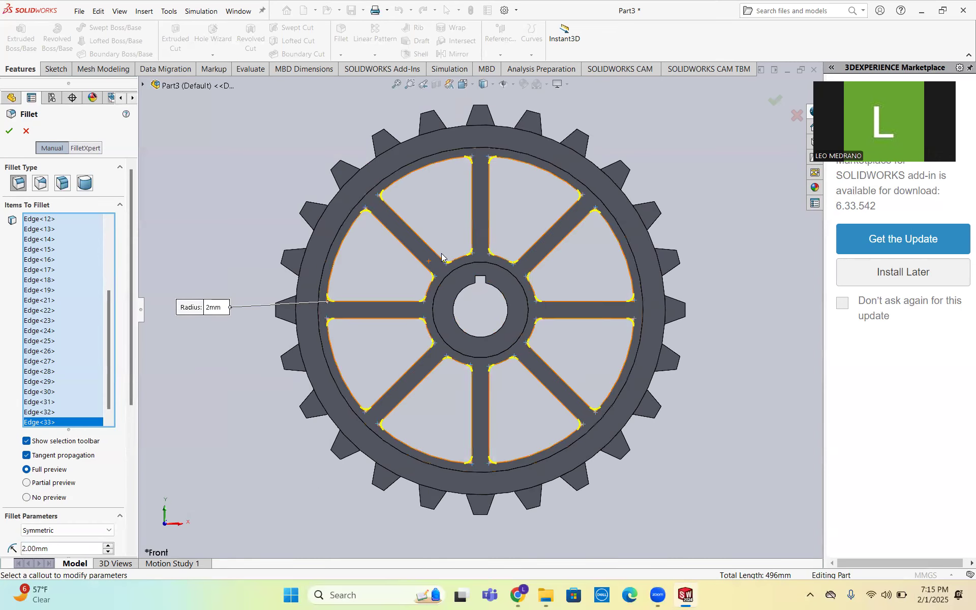
click(9, 131)
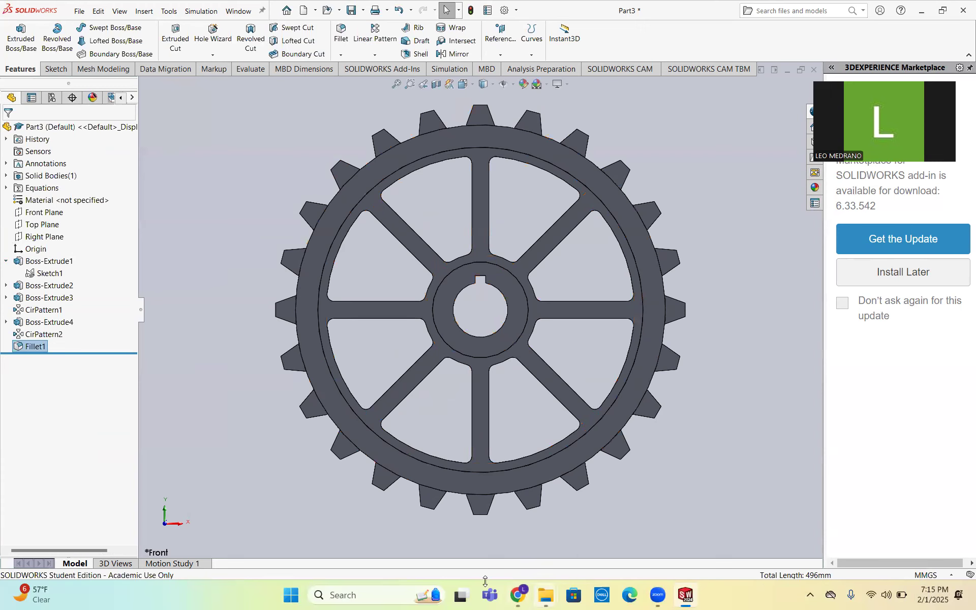
- Look up the specified material in the Google Slides deck and assign Alloy Steel to the SOLIDWORKS part
click(517, 595)
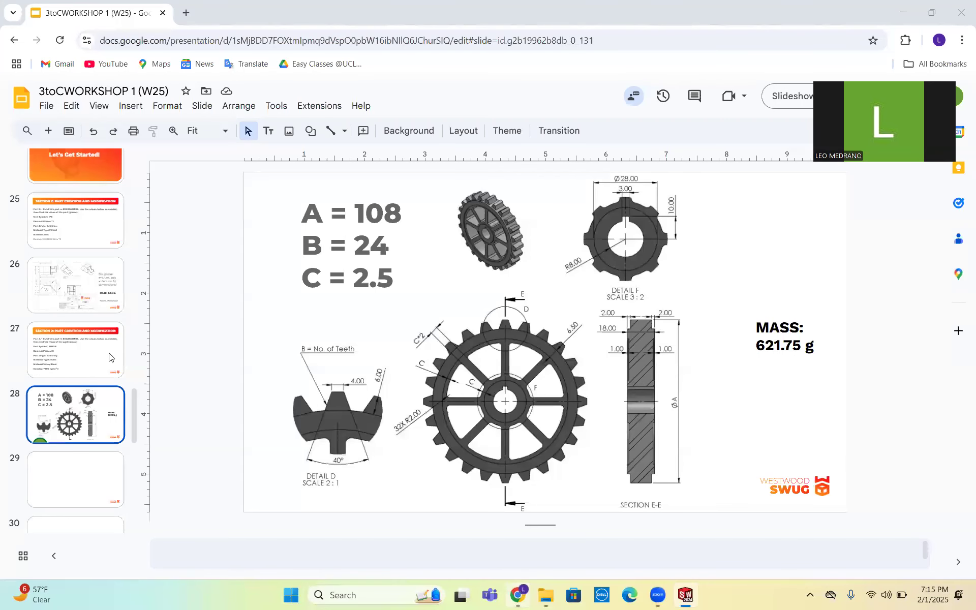
click(110, 357)
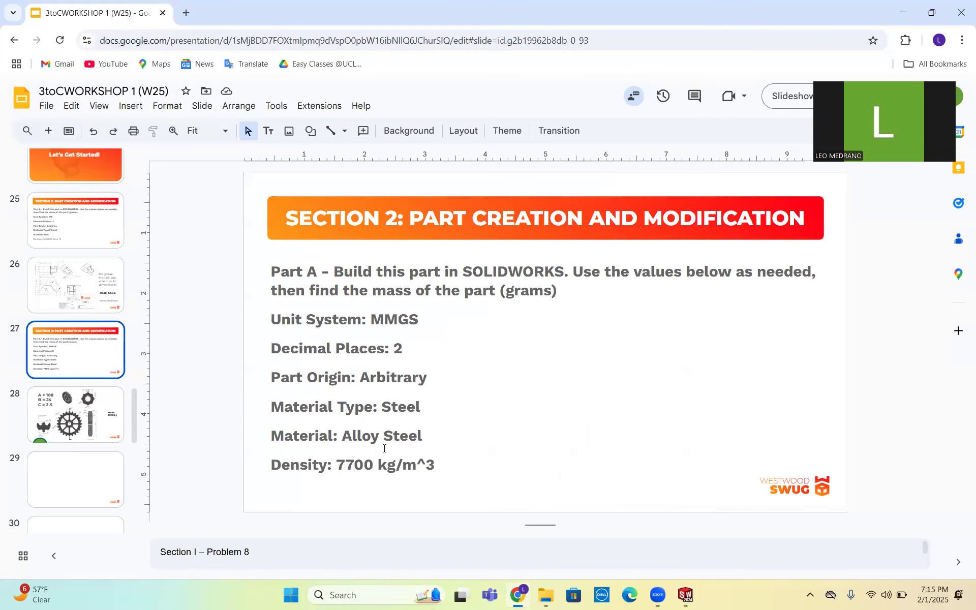
click(685, 595)
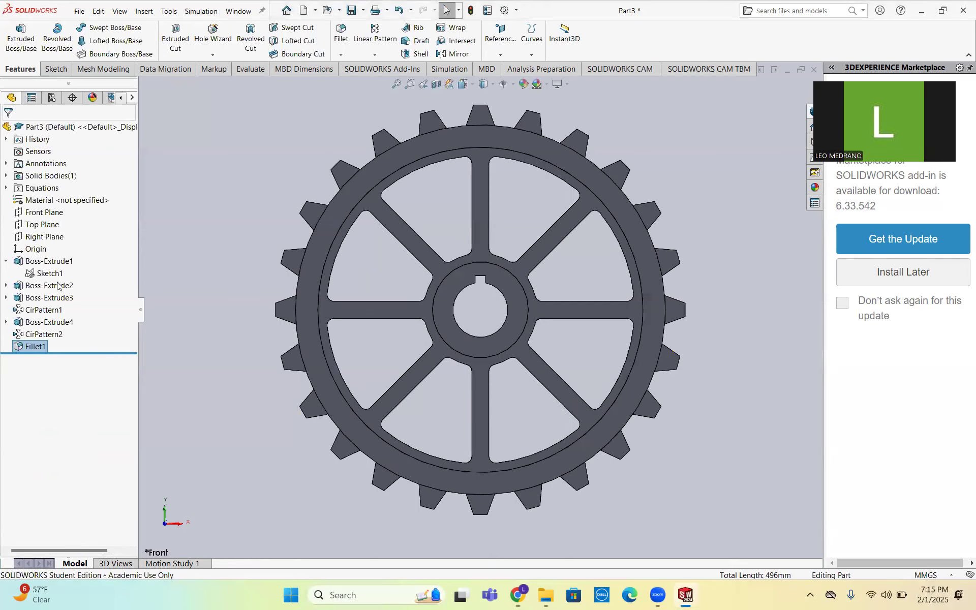
right_click(39, 202)
click(55, 214)
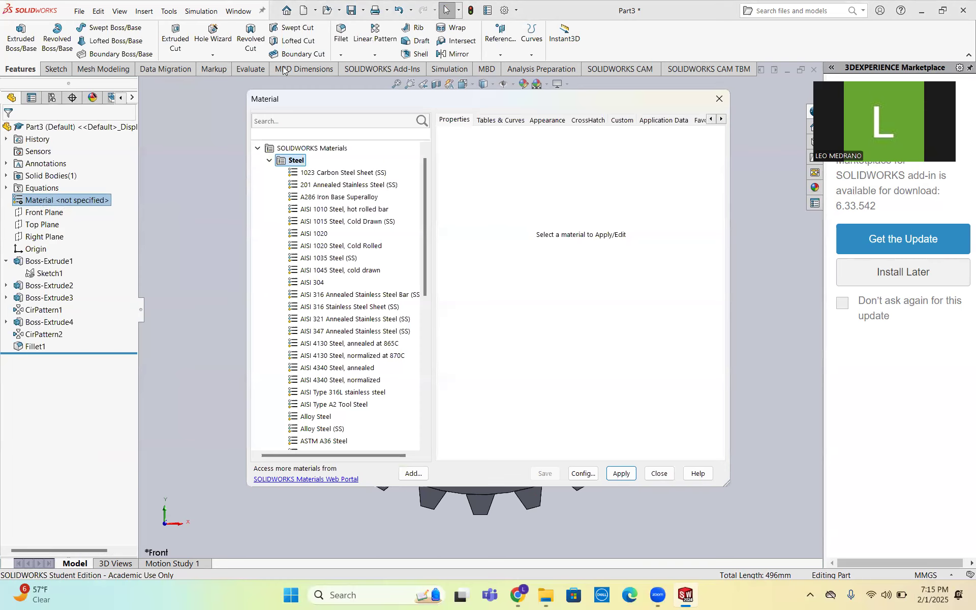
click(262, 124)
text(a)
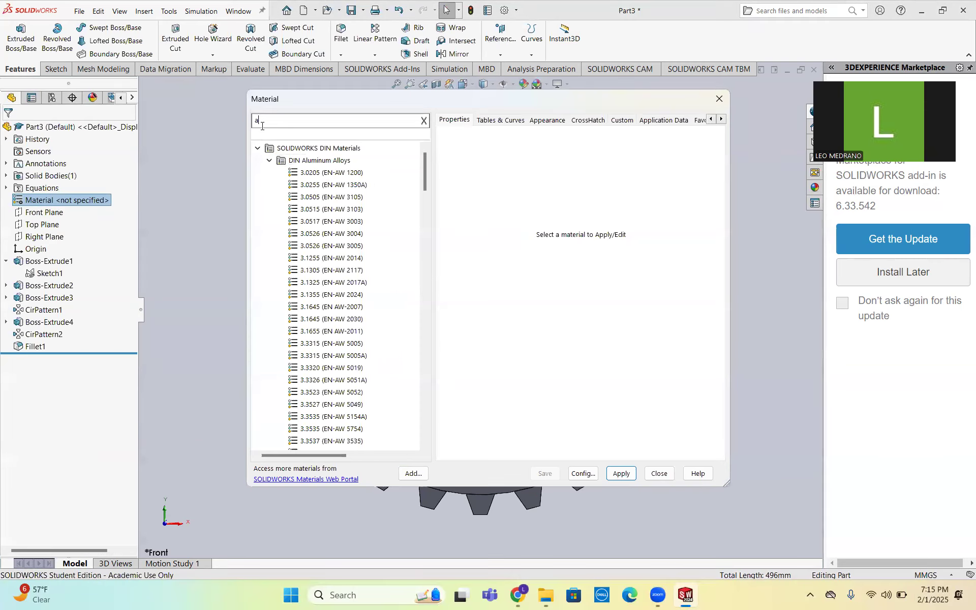
text(lloy steel)
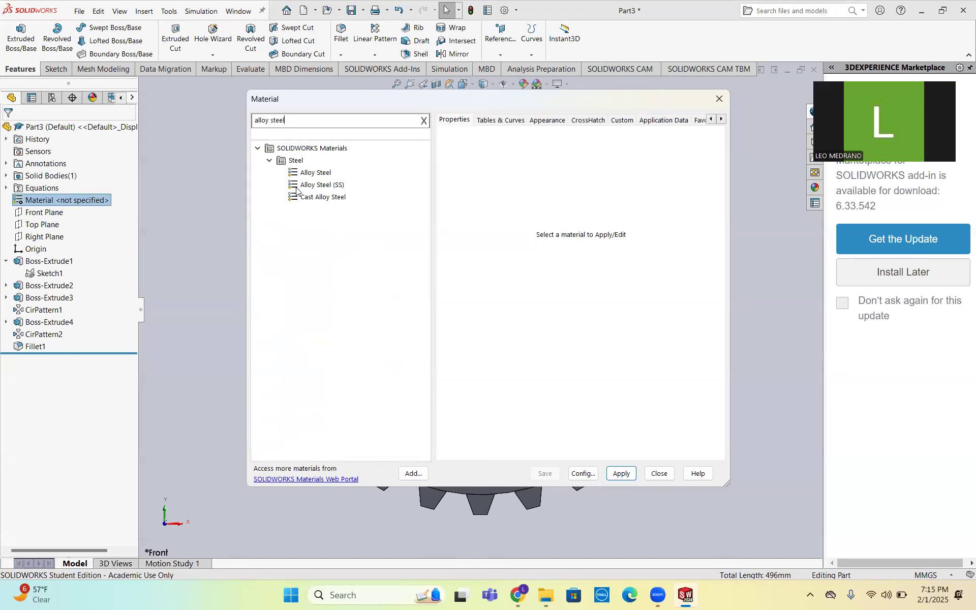
click(307, 174)
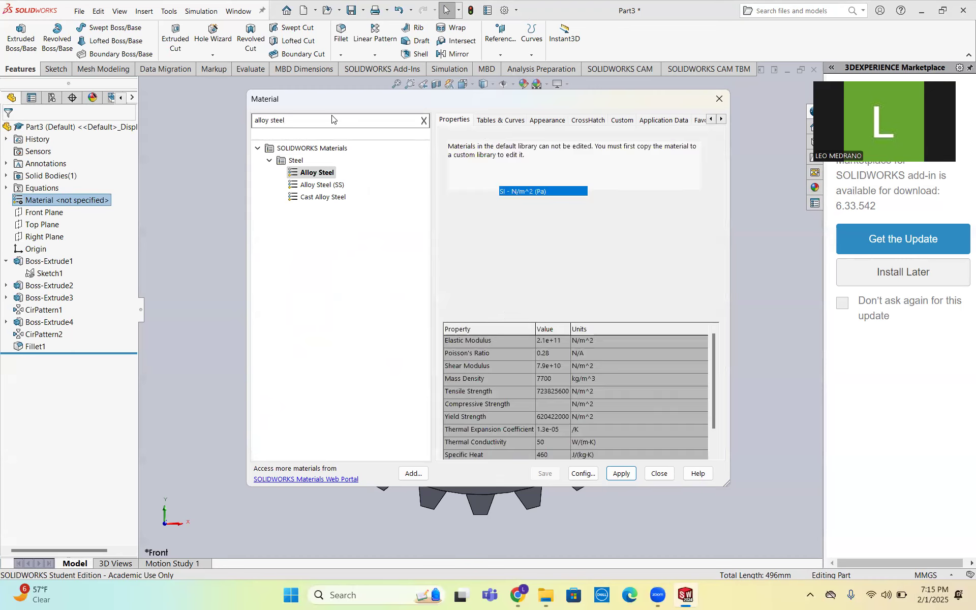
click(626, 477)
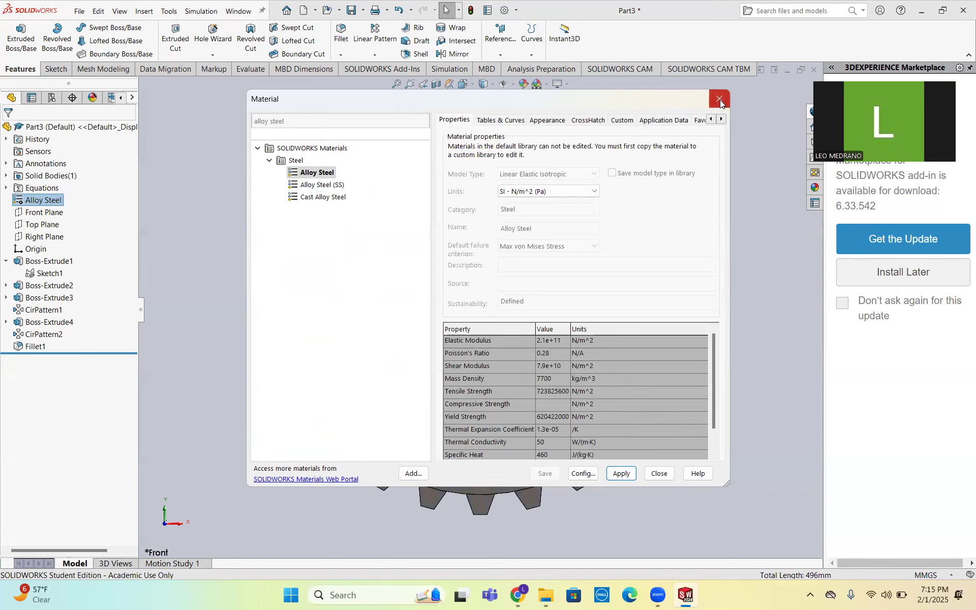
click(719, 100)
- Evaluate the gear's mass properties and compare the density with the specification in the Google Slides deck
click(251, 69)
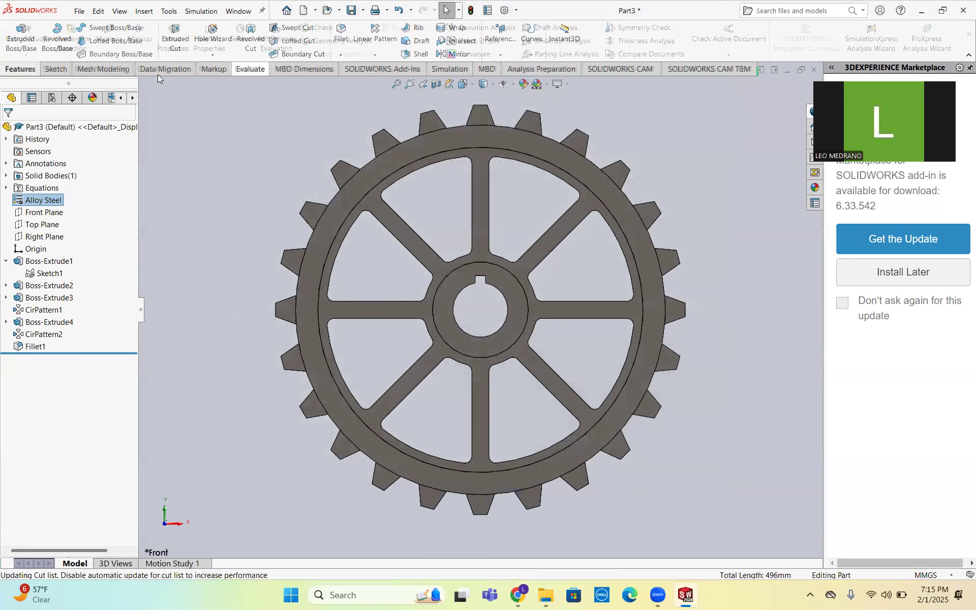
click(173, 38)
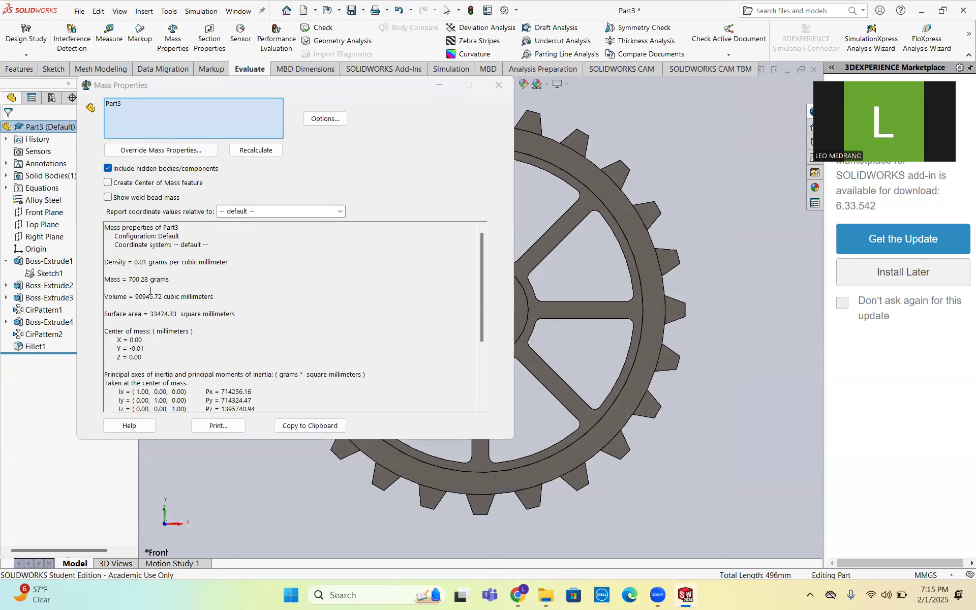
click(518, 596)
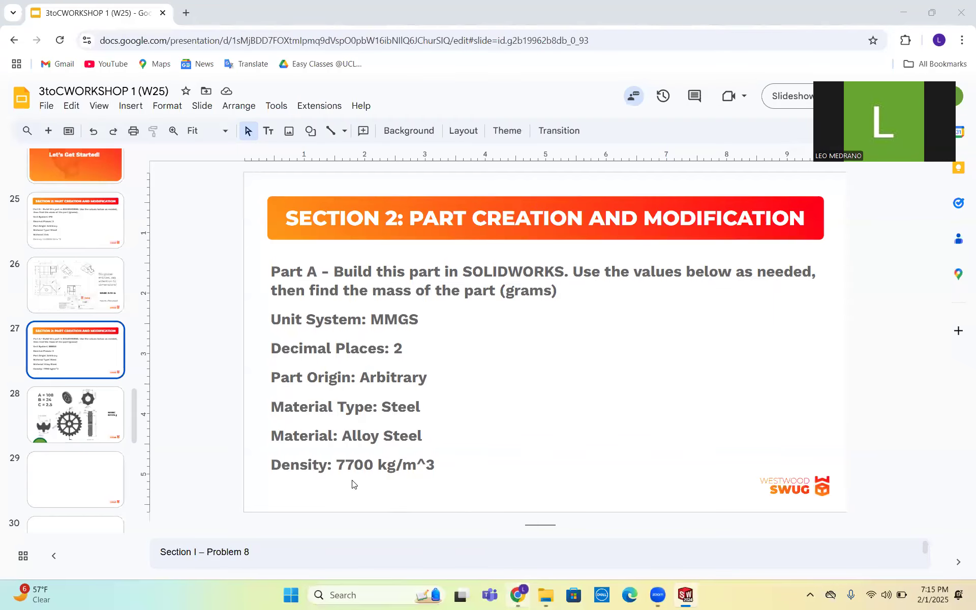
click(685, 595)
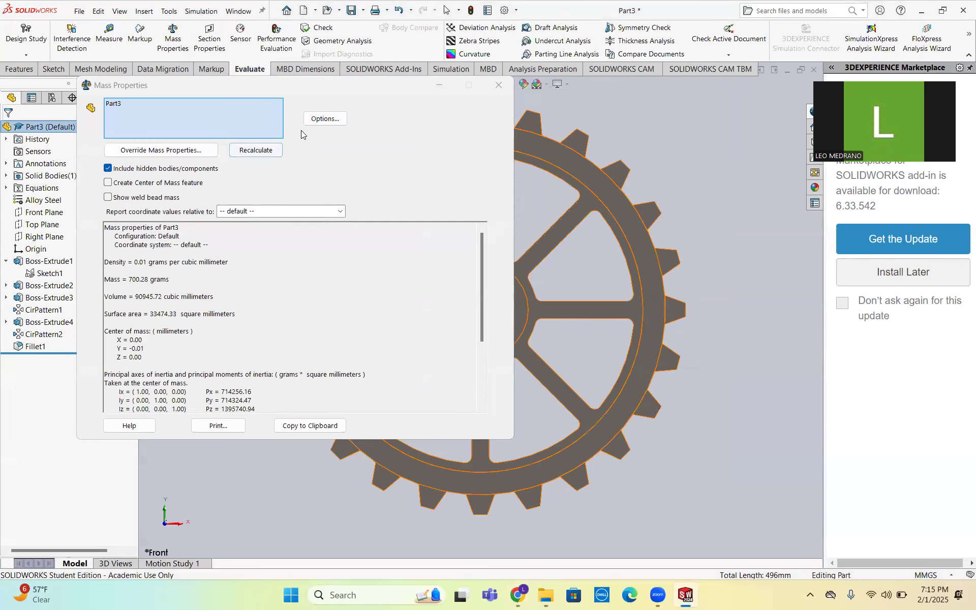
- Switch the mass property units to custom settings with mass in kilograms and per unit volume in meters^3
click(325, 119)
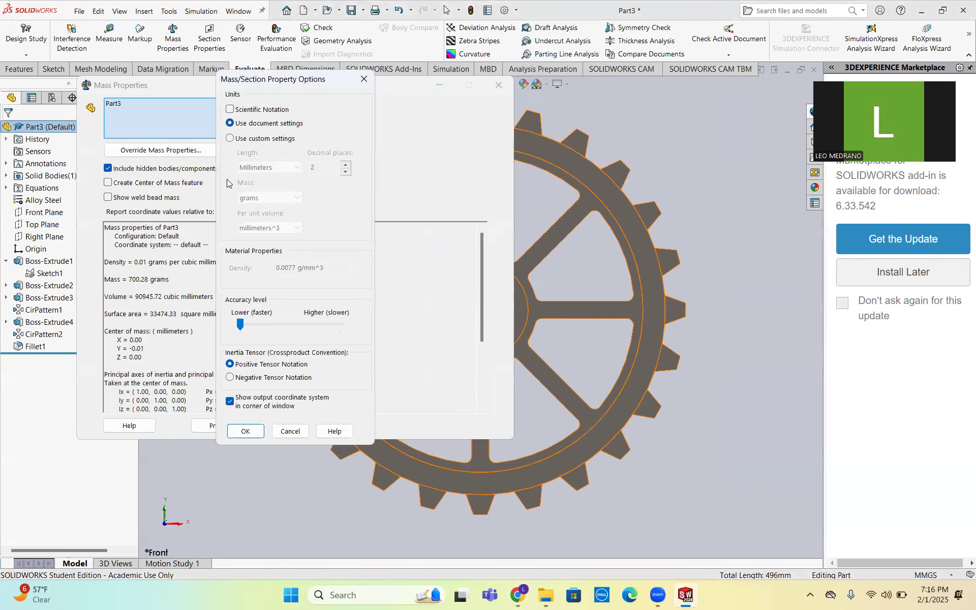
click(264, 140)
click(253, 198)
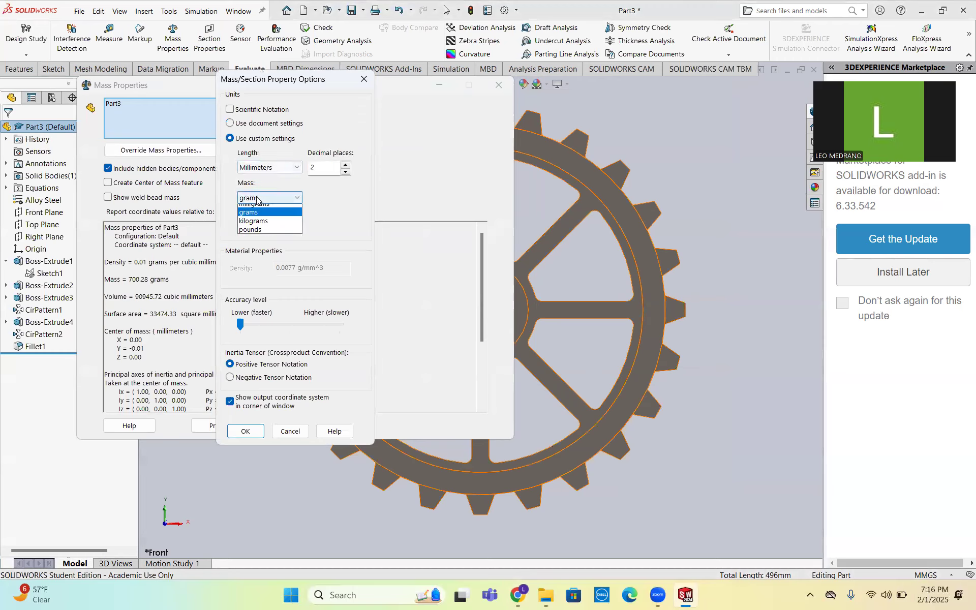
click(243, 228)
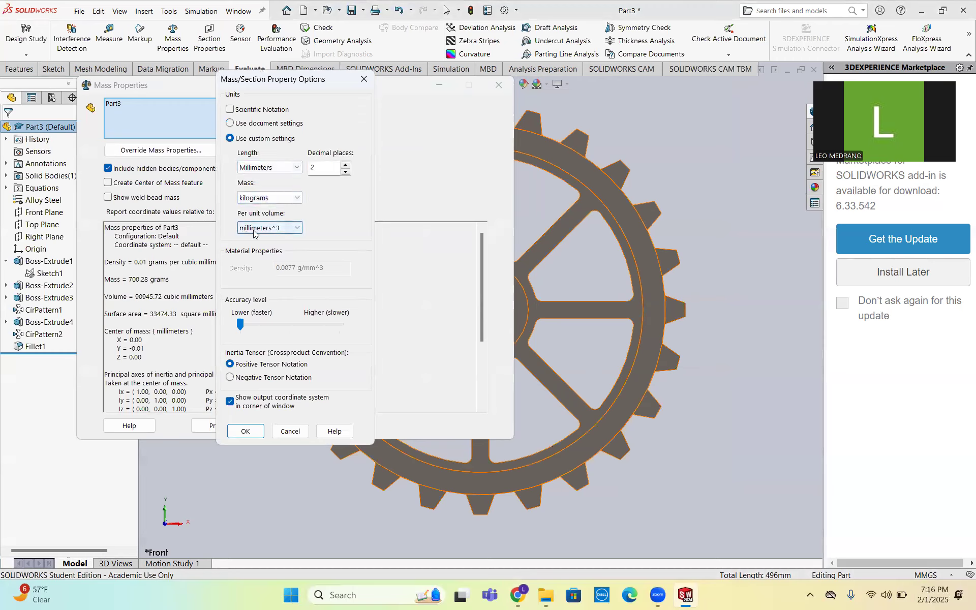
click(268, 228)
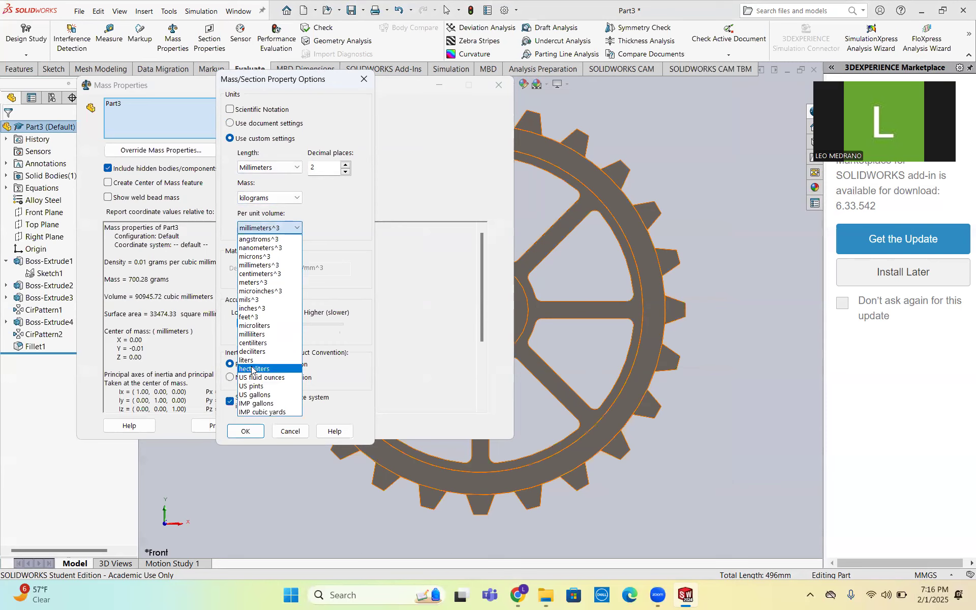
click(244, 283)
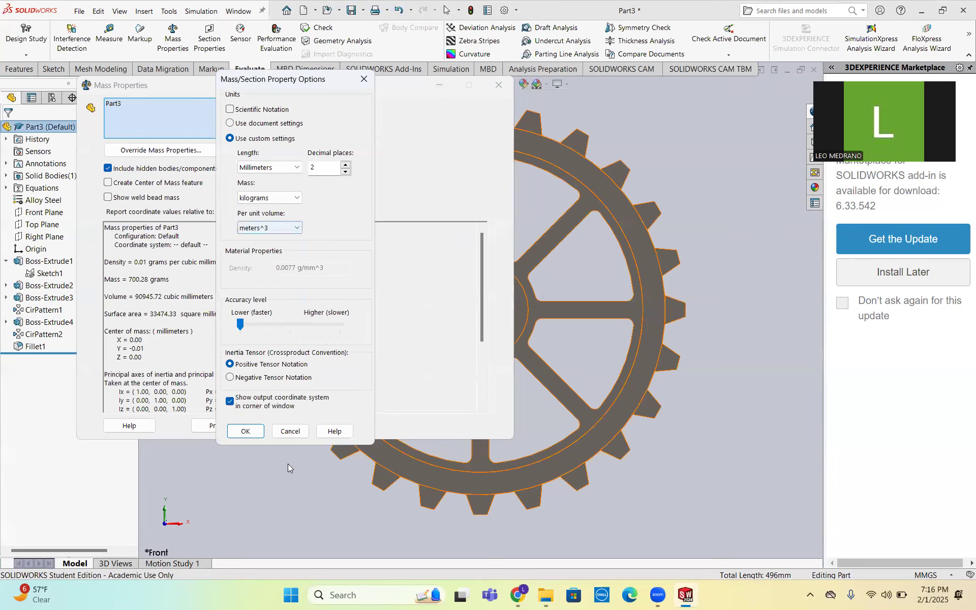
click(245, 432)
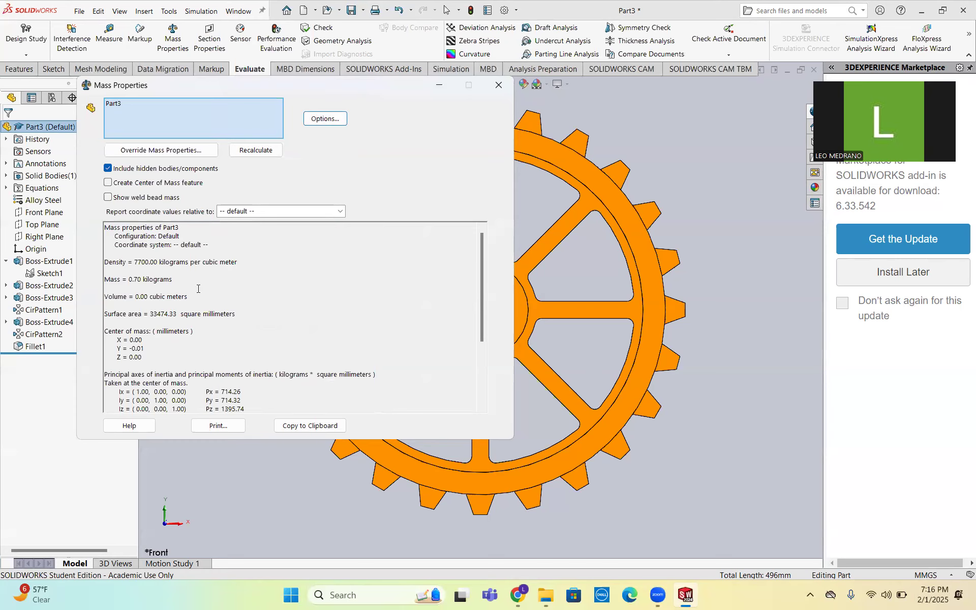
- Re-evaluate the gear's mass properties and compare its mass with the reference mass on the drawing slide in Google Slides
click(499, 86)
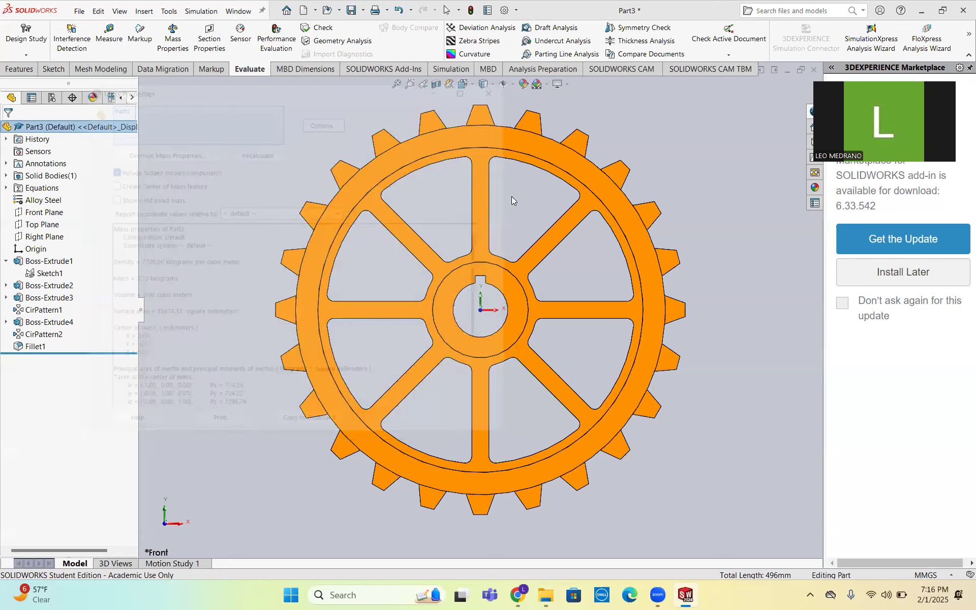
click(173, 40)
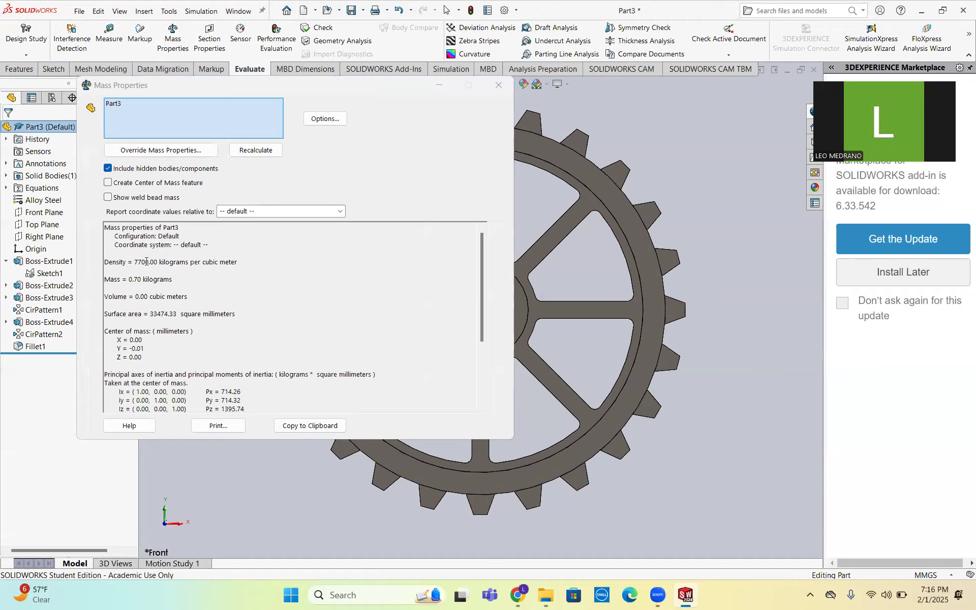
click(519, 596)
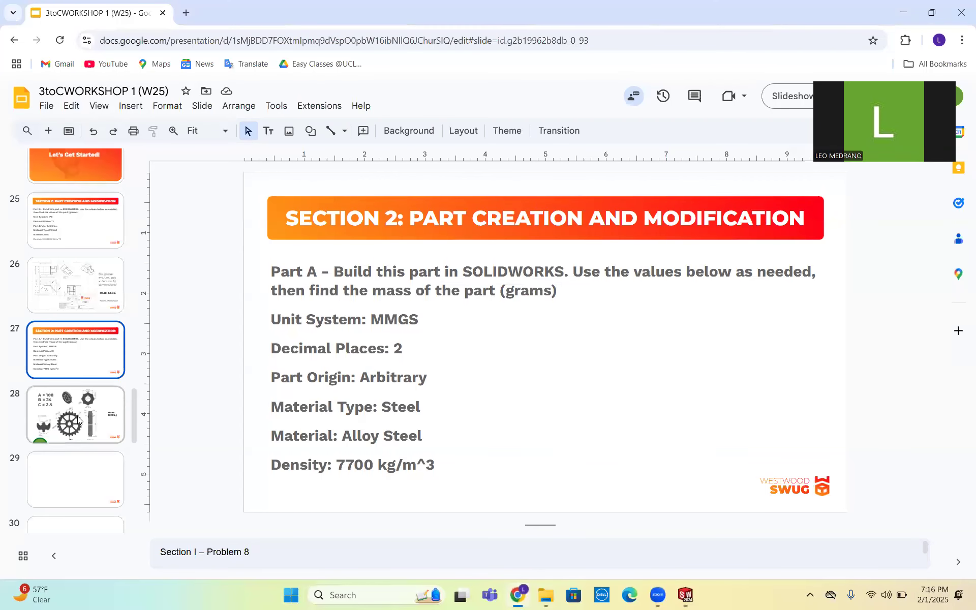
click(41, 432)
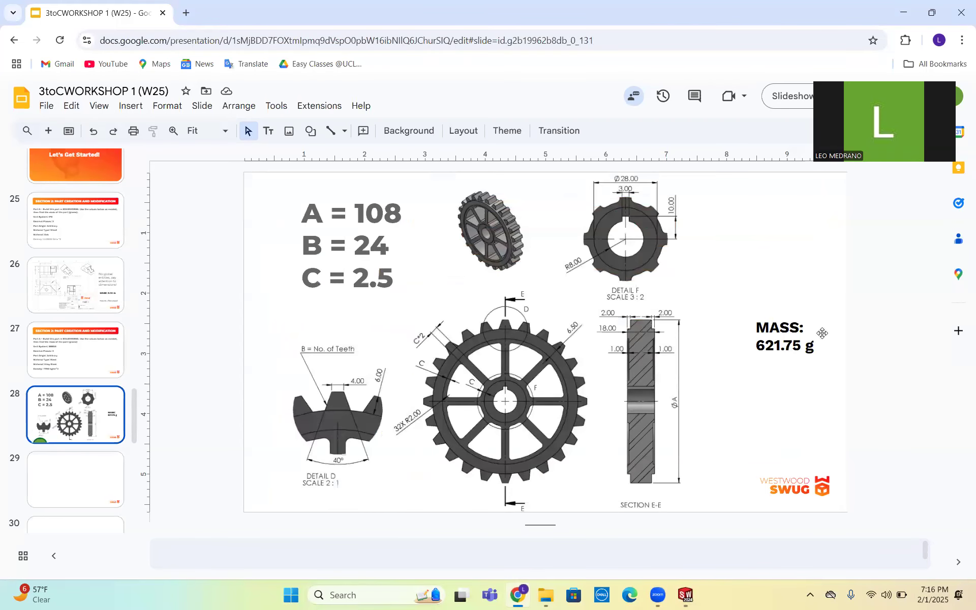
click(686, 595)
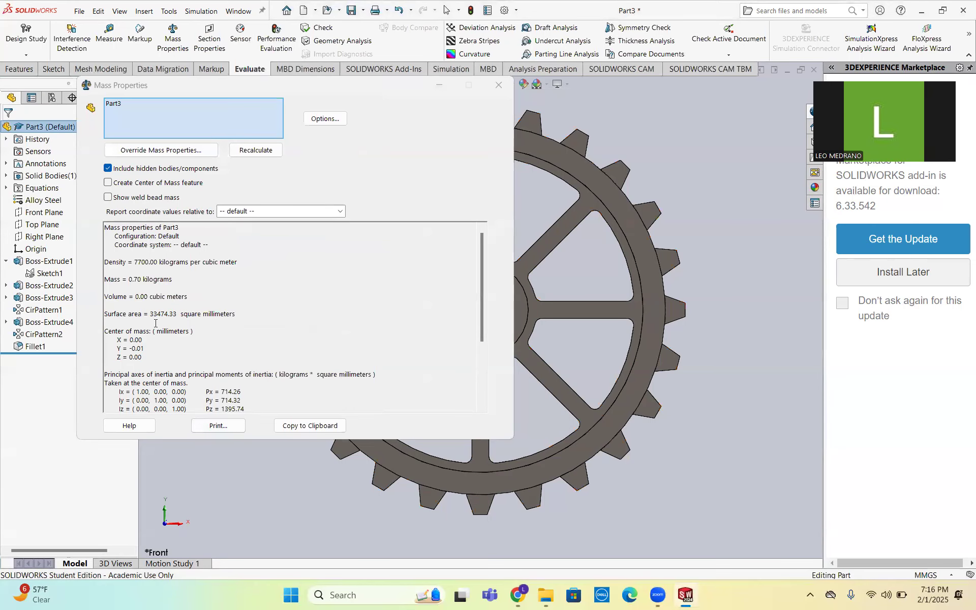